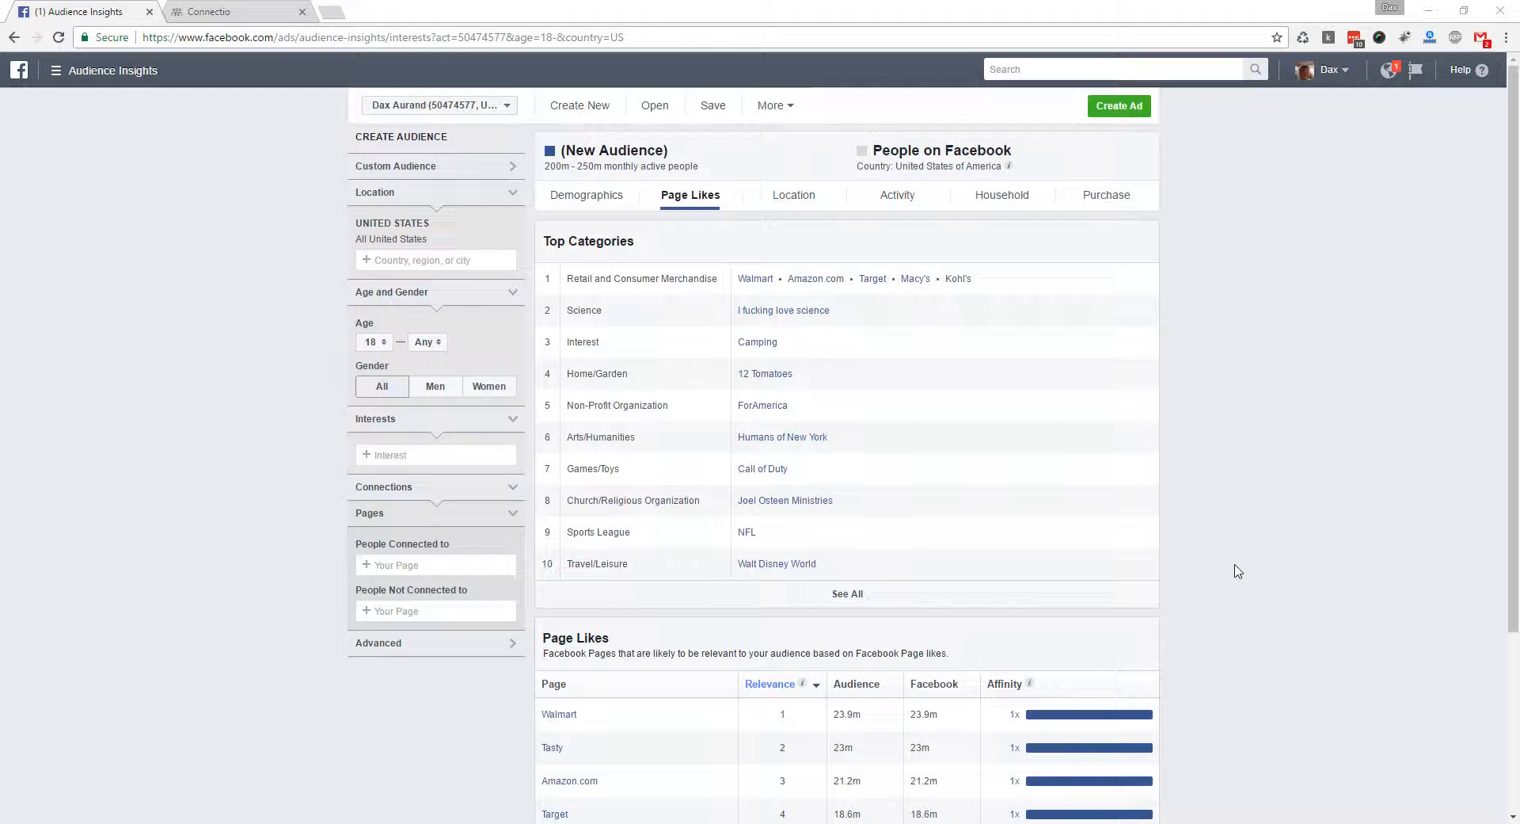
- Review the Top Categories and Page Likes lists for the new United States audience
{"action": "scroll", "coordinate": [1237, 570], "scroll_direction": "down", "scroll_amount": 3}
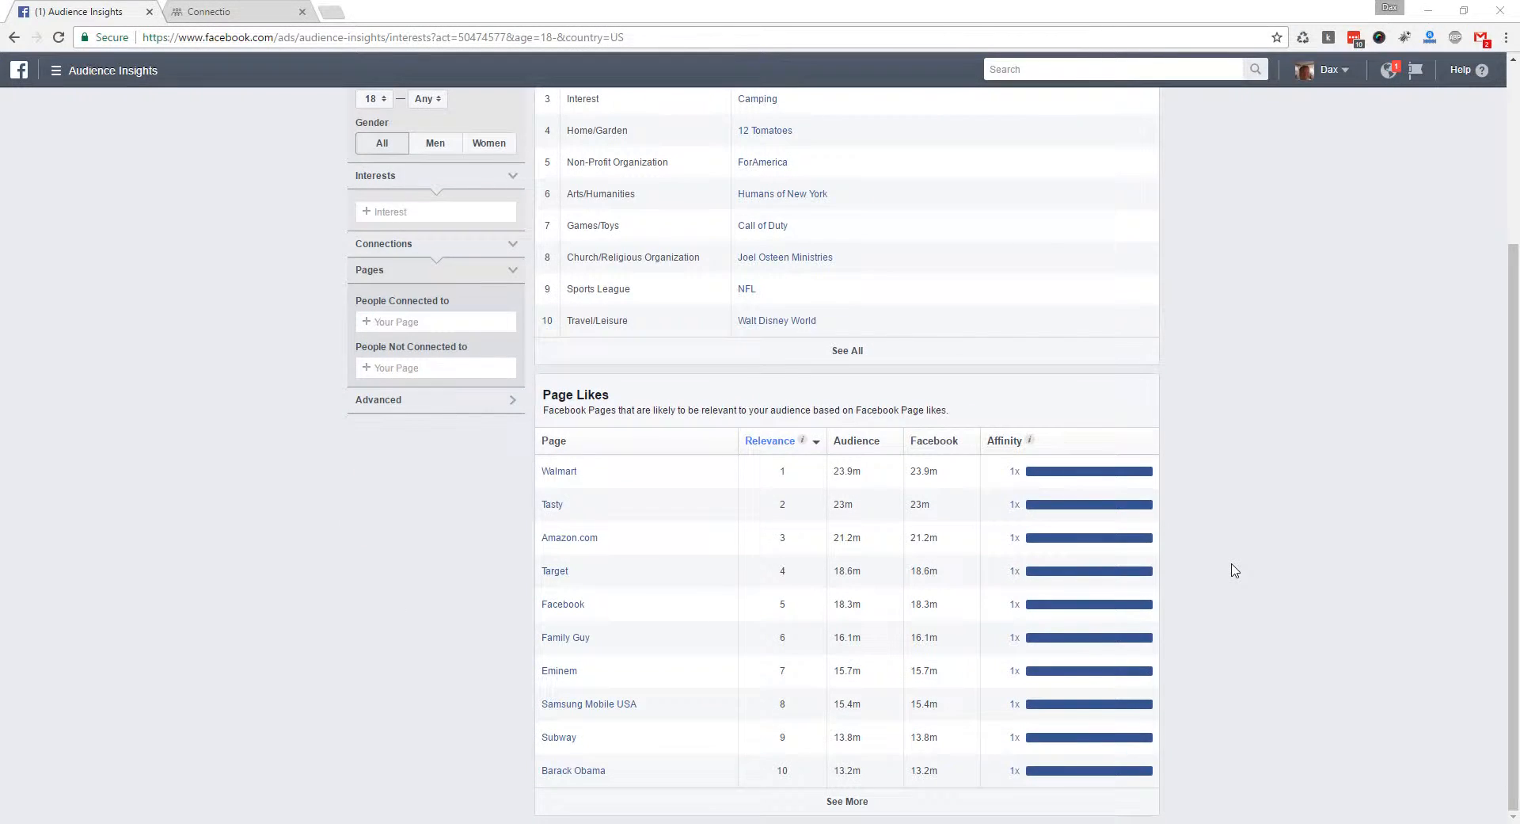
{"action": "scroll", "coordinate": [1233, 570], "scroll_direction": "up", "scroll_amount": 3}
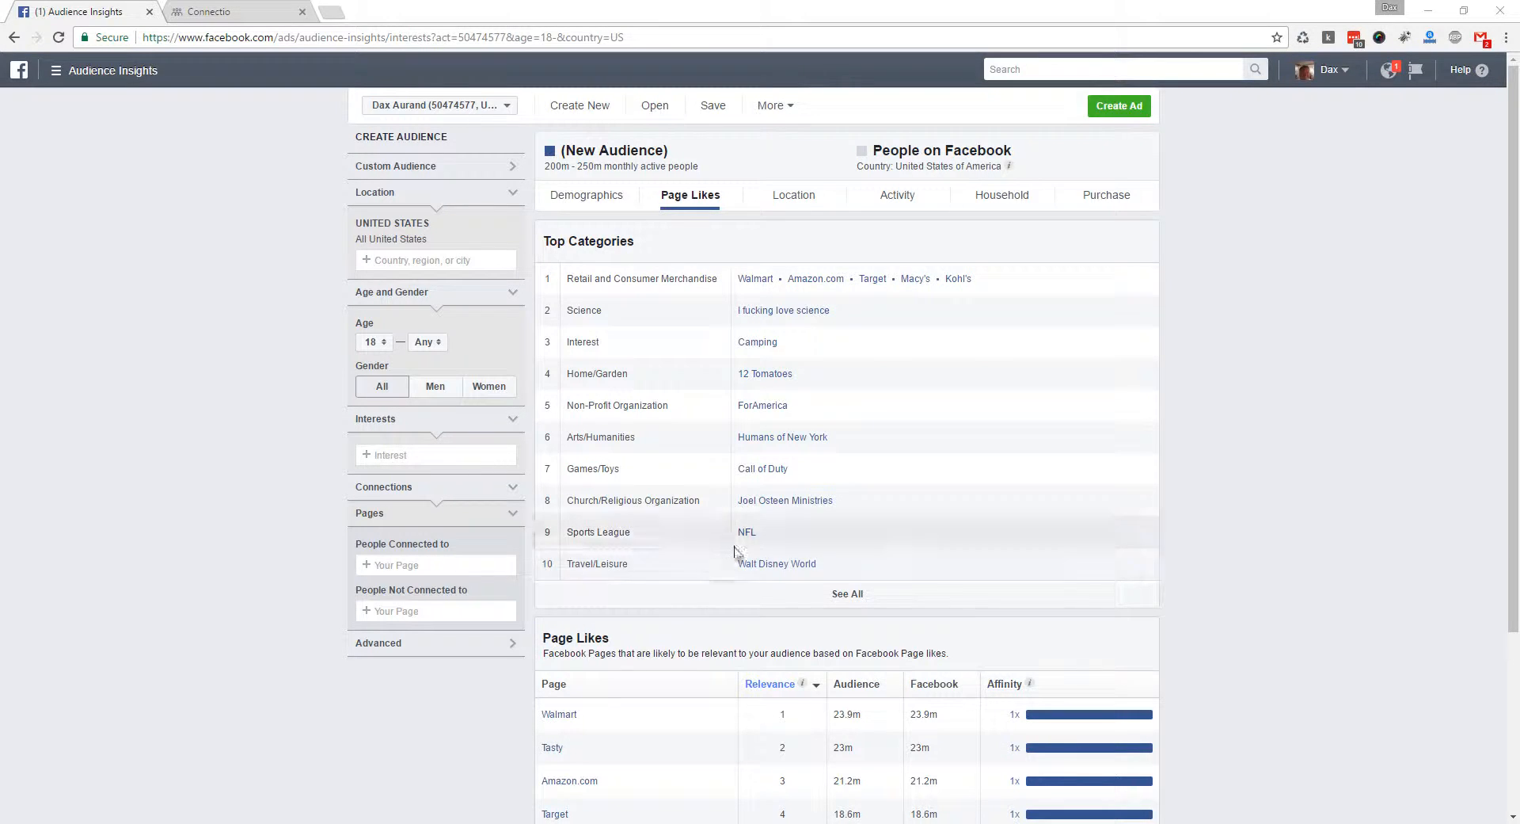
{"action": "scroll", "coordinate": [788, 577], "scroll_direction": "down", "scroll_amount": 3}
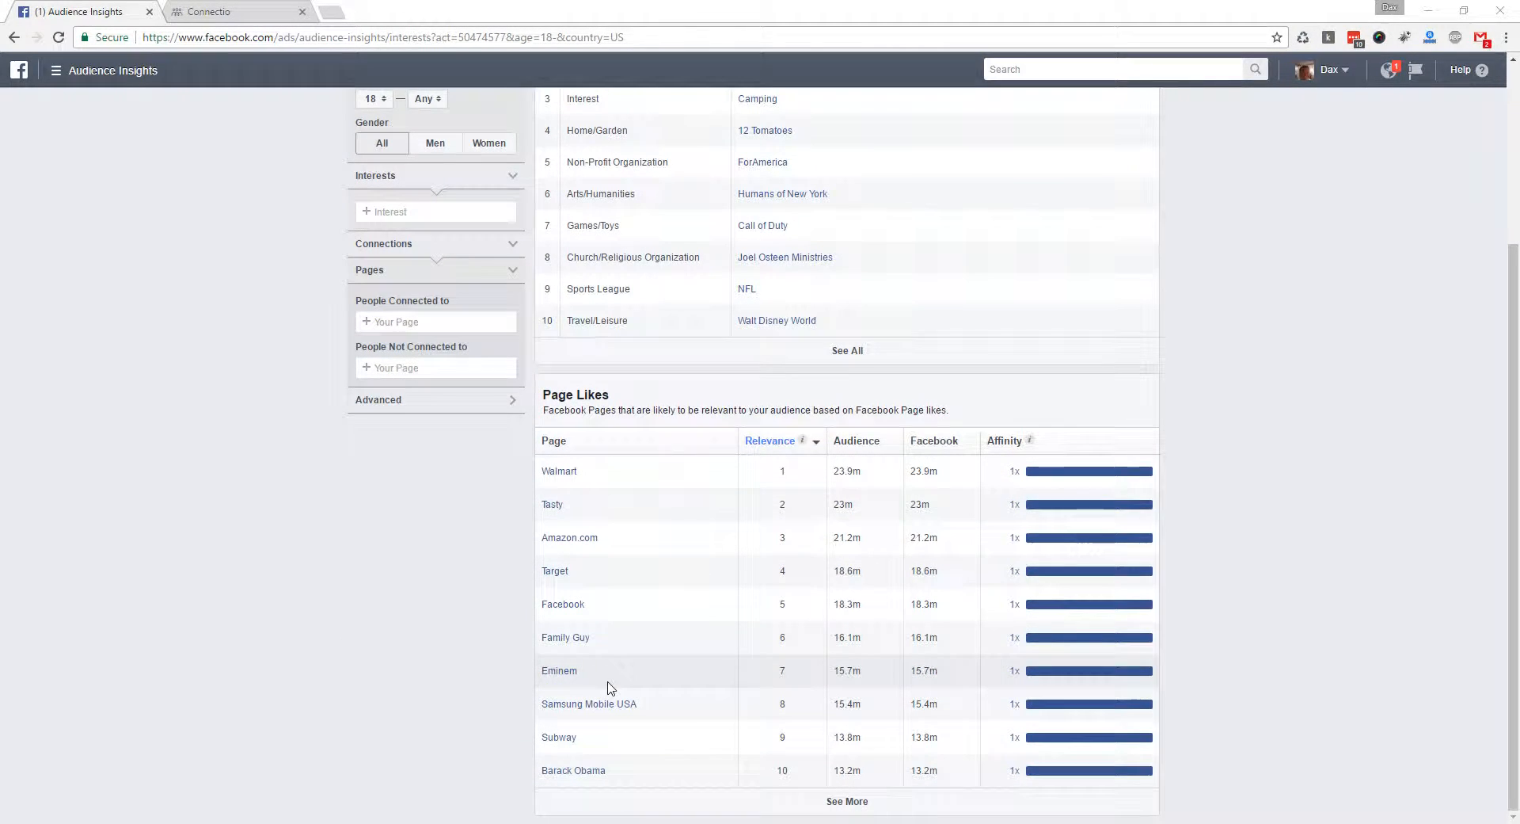
{"action": "scroll", "coordinate": [611, 683], "scroll_direction": "up", "scroll_amount": 3}
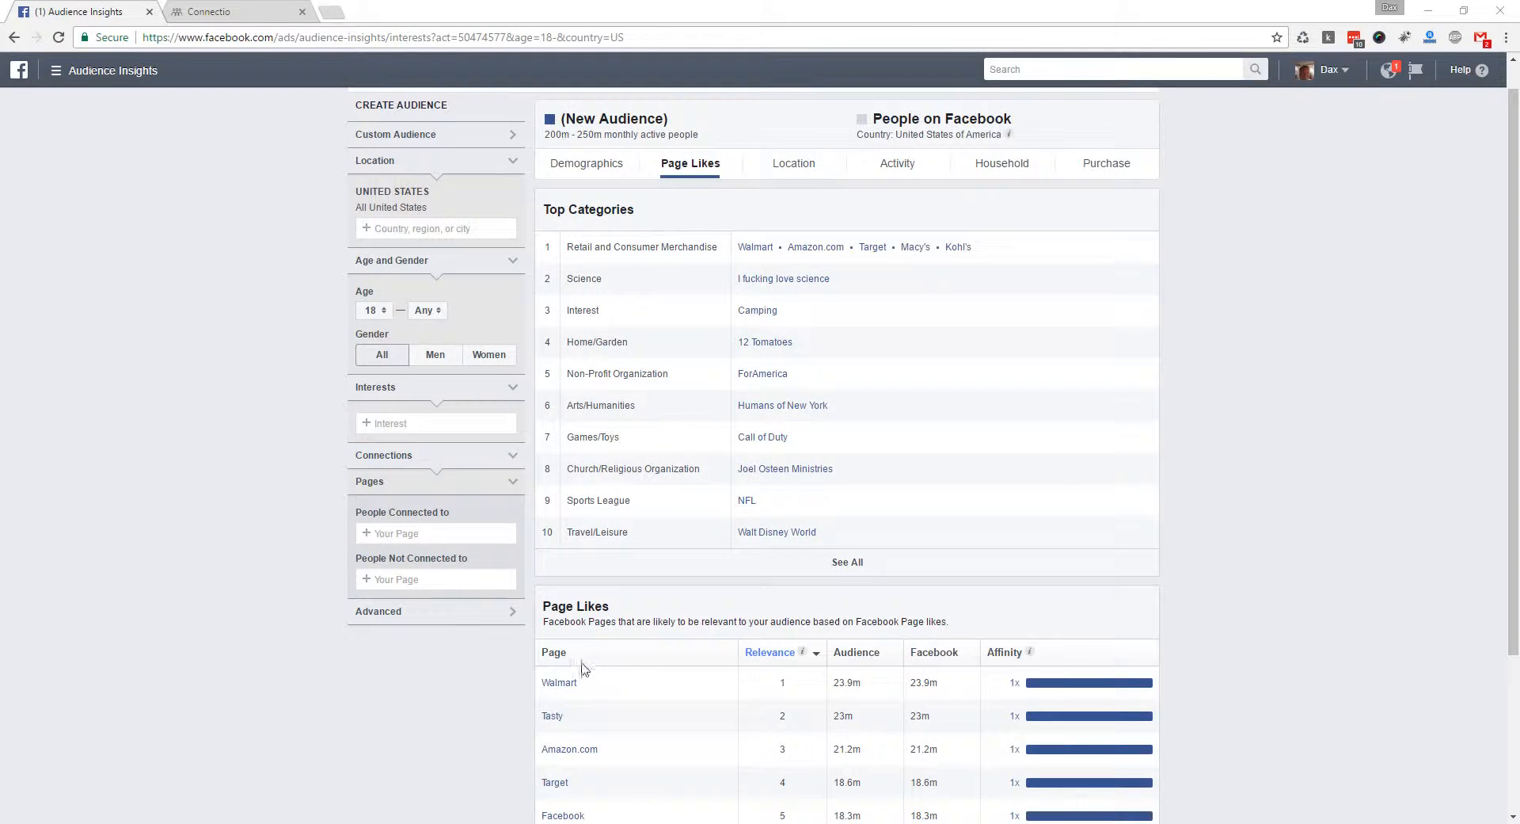
{"action": "scroll", "coordinate": [570, 776], "scroll_direction": "down", "scroll_amount": 3}
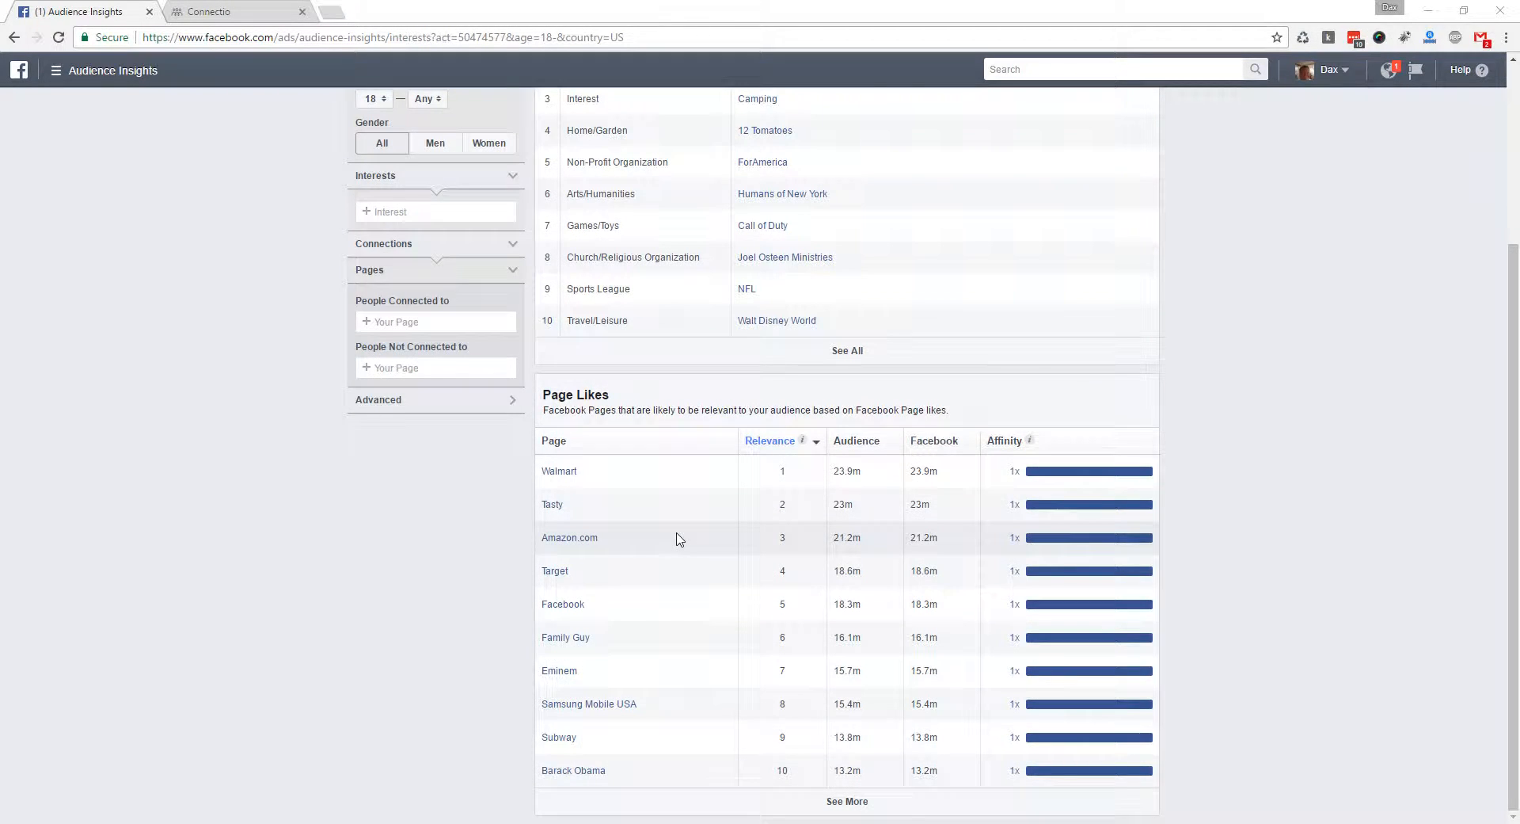
{"action": "scroll", "coordinate": [677, 538], "scroll_direction": "up", "scroll_amount": 3}
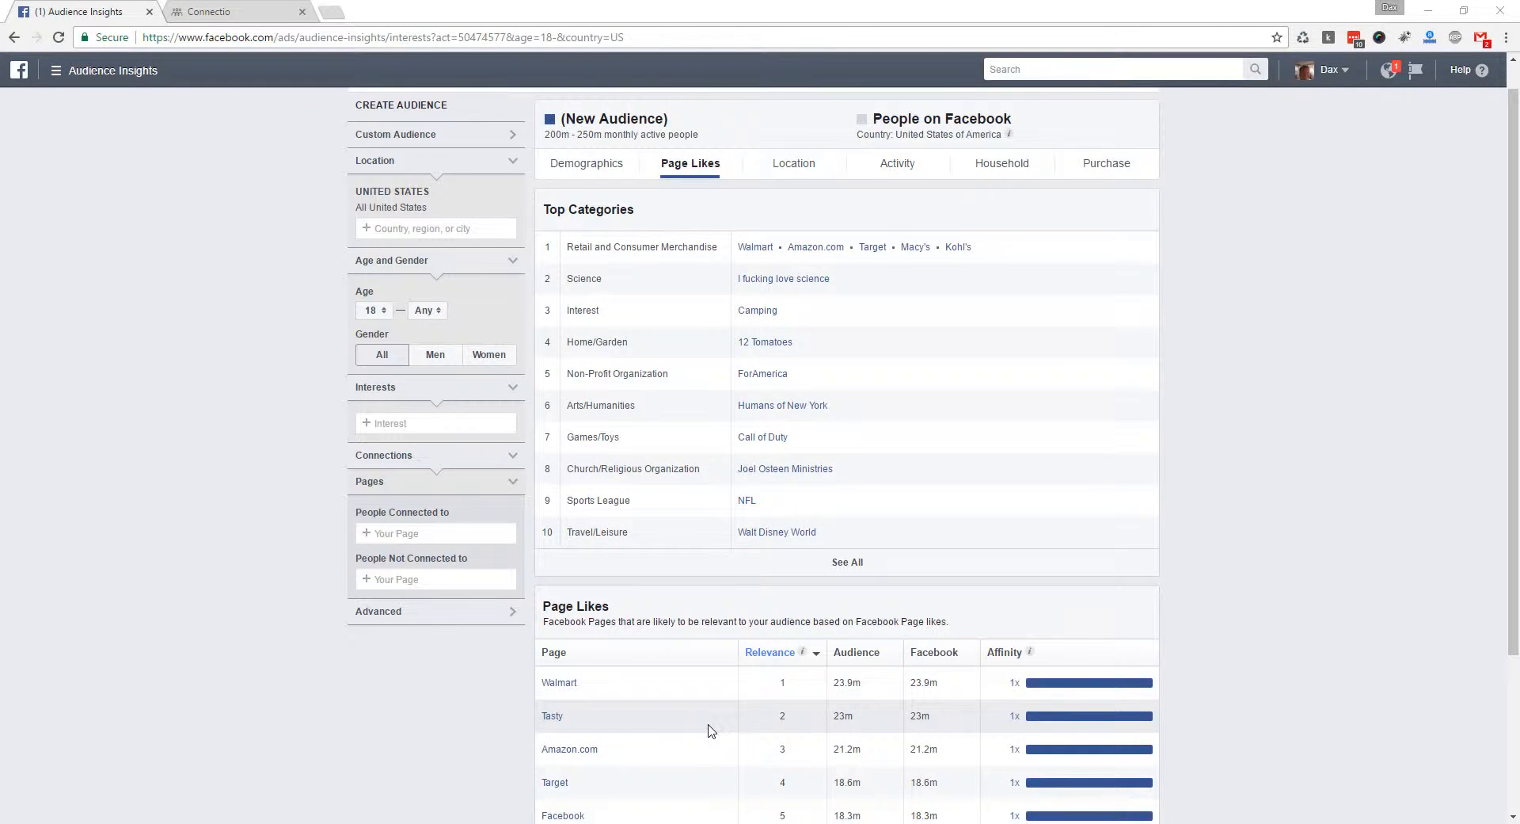
- Switch to Connectio and open the ConnectExplore audience search
{"action": "left_click", "coordinate": [248, 18]}
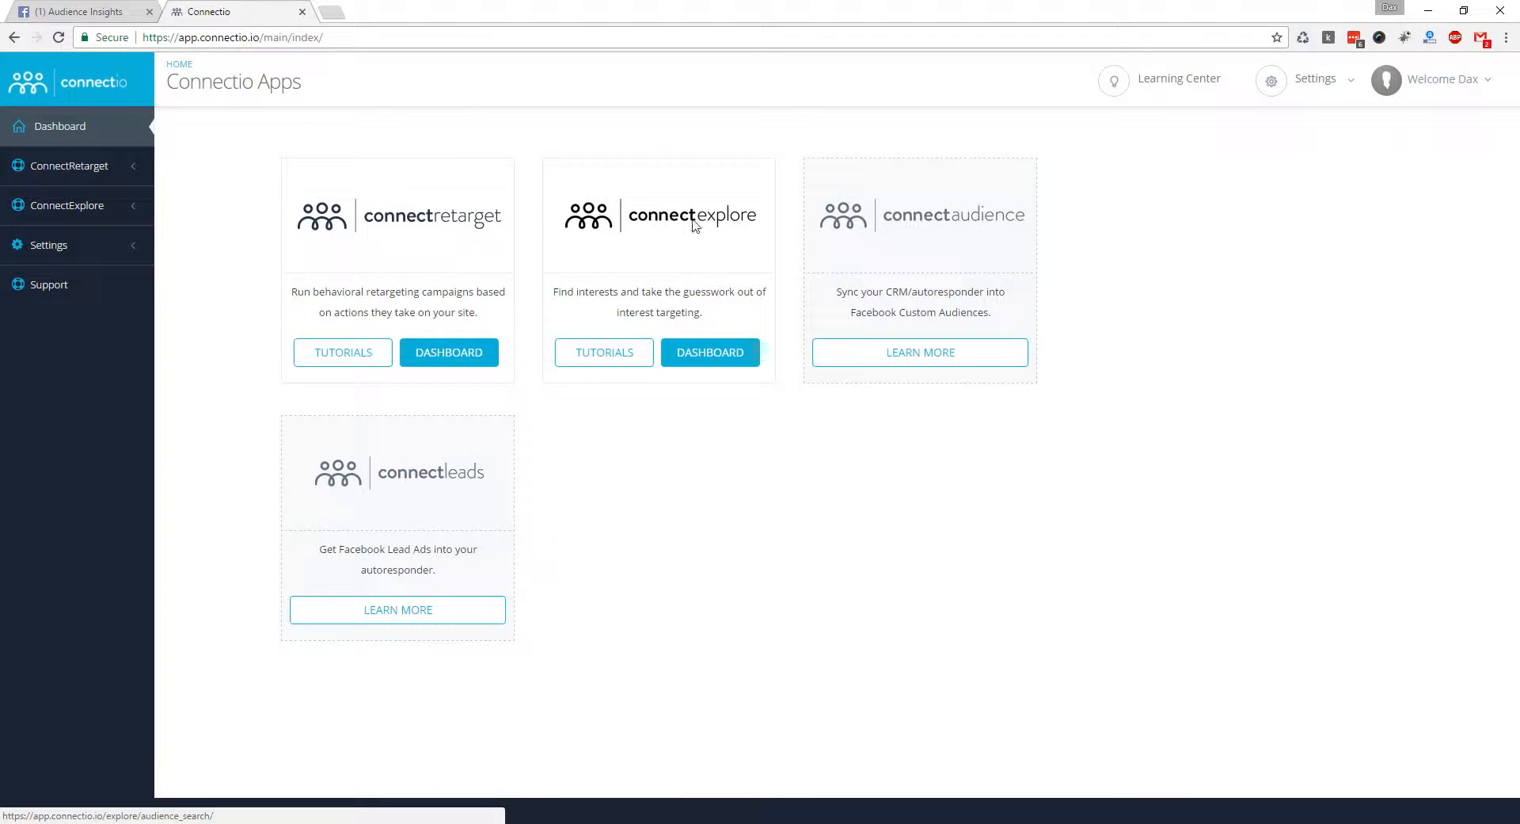
{"action": "left_click", "coordinate": [727, 365]}
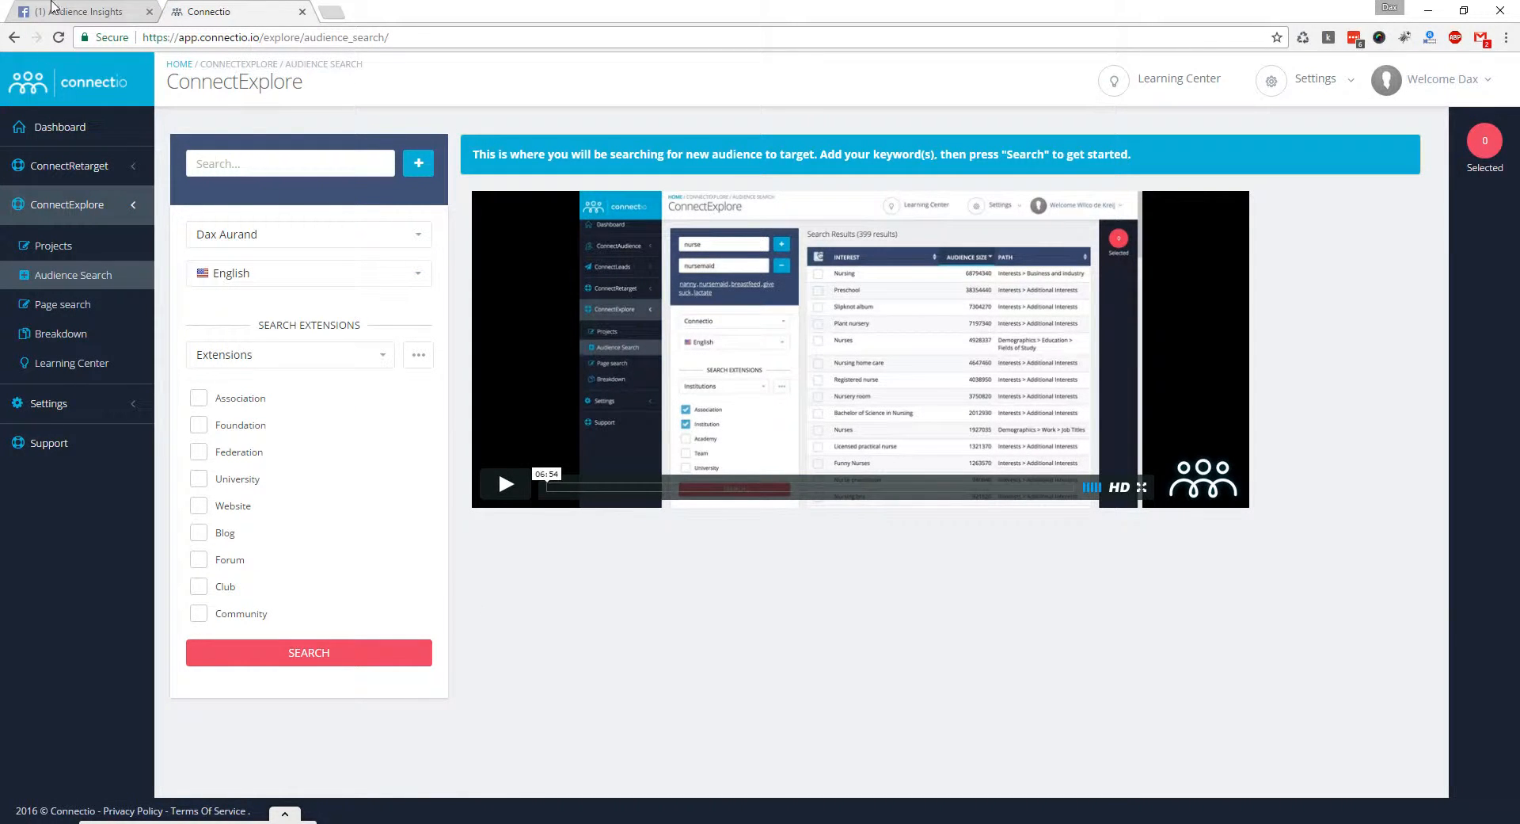
- Switch back to Facebook Audience Insights and display the suggested interest categories
{"action": "left_click", "coordinate": [79, 11]}
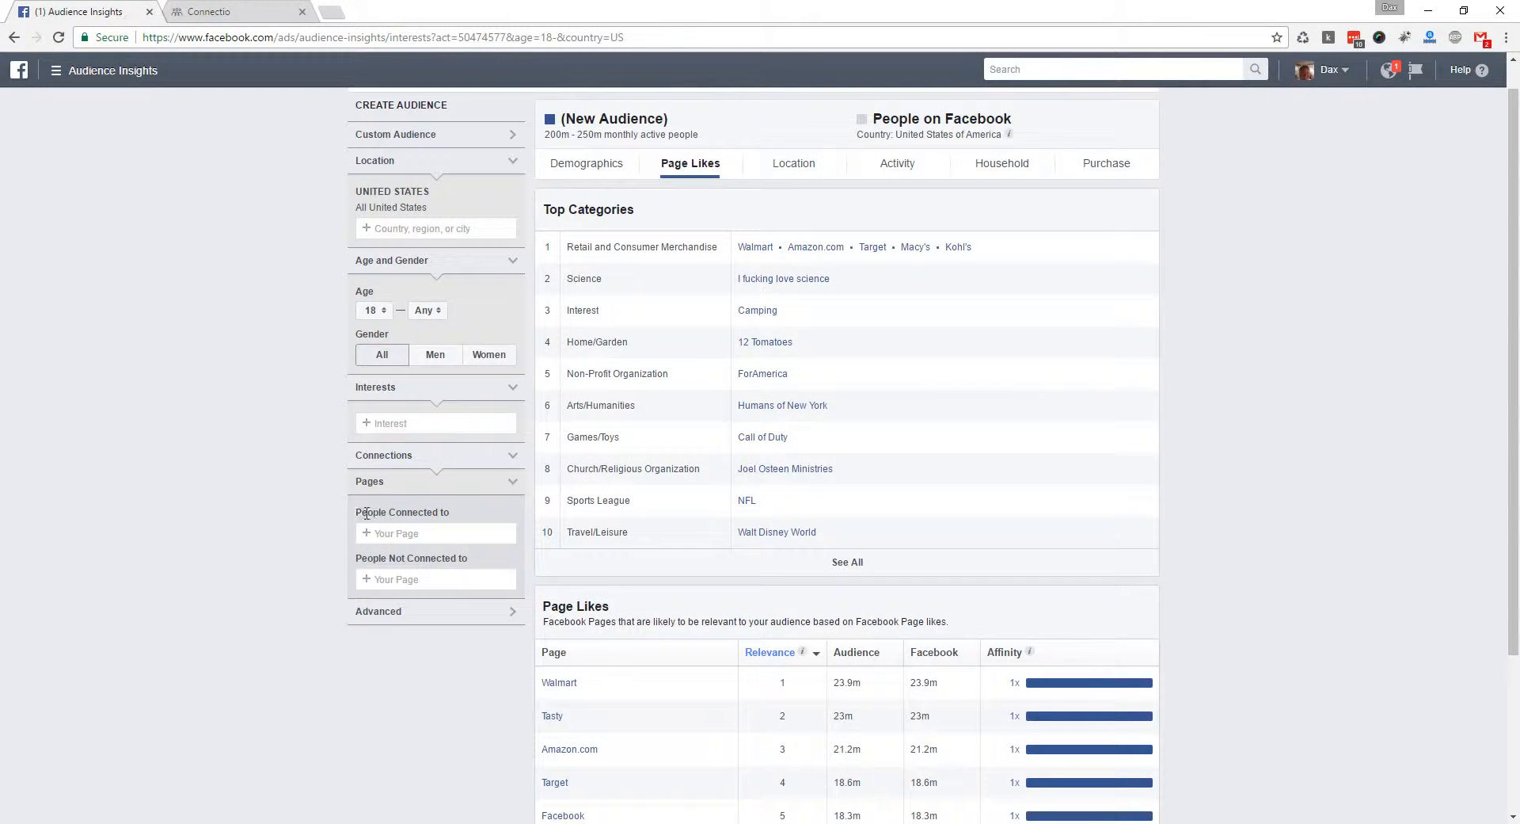
{"action": "left_click", "coordinate": [403, 424]}
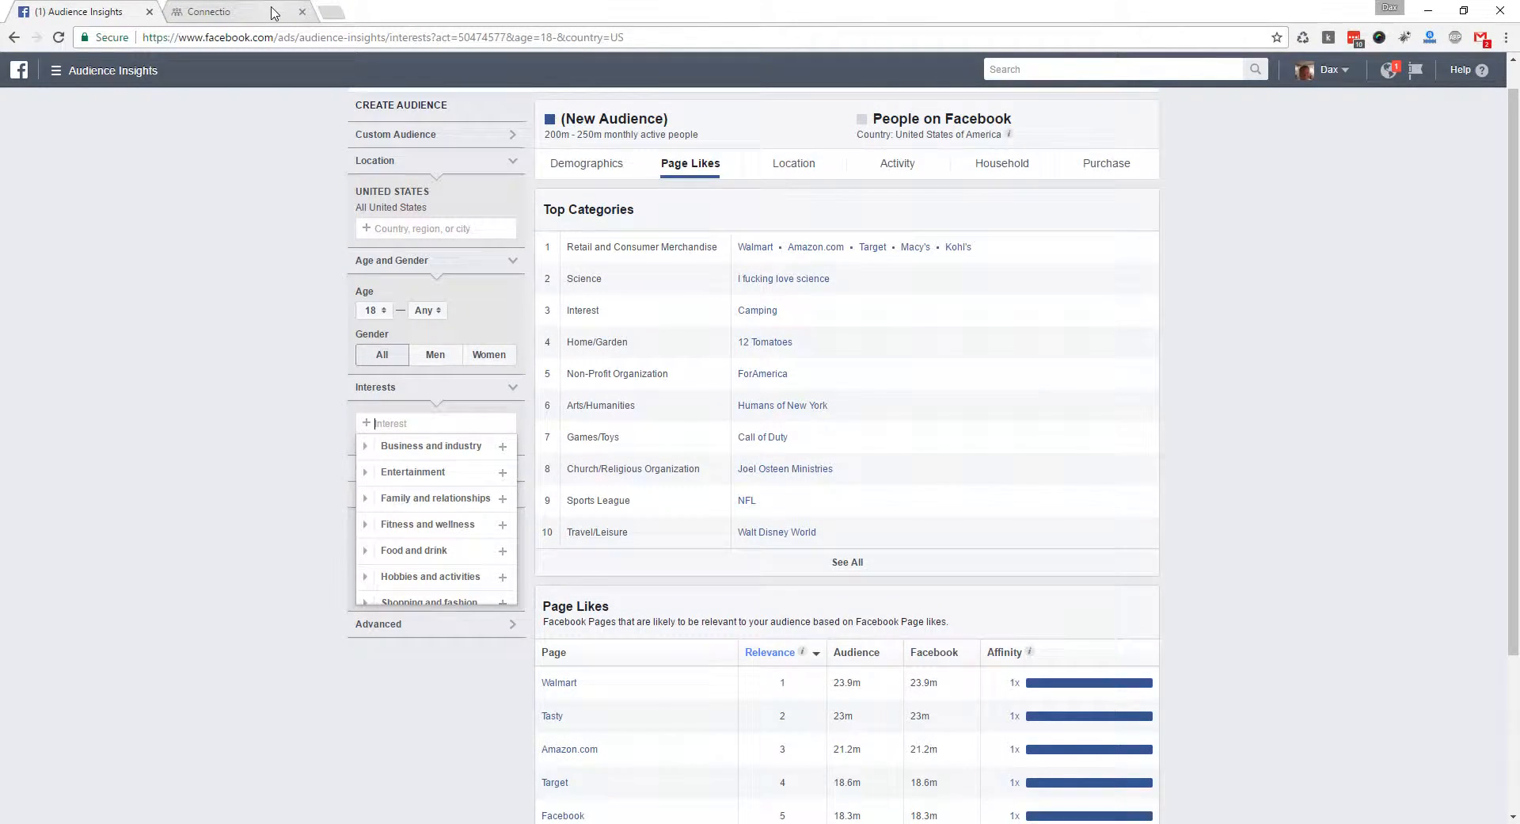
- Return to ConnectExplore in Connectio and enter "scuba diving" as the audience search keyword
{"action": "left_click", "coordinate": [278, 11]}
{"action": "left_click", "coordinate": [315, 163]}
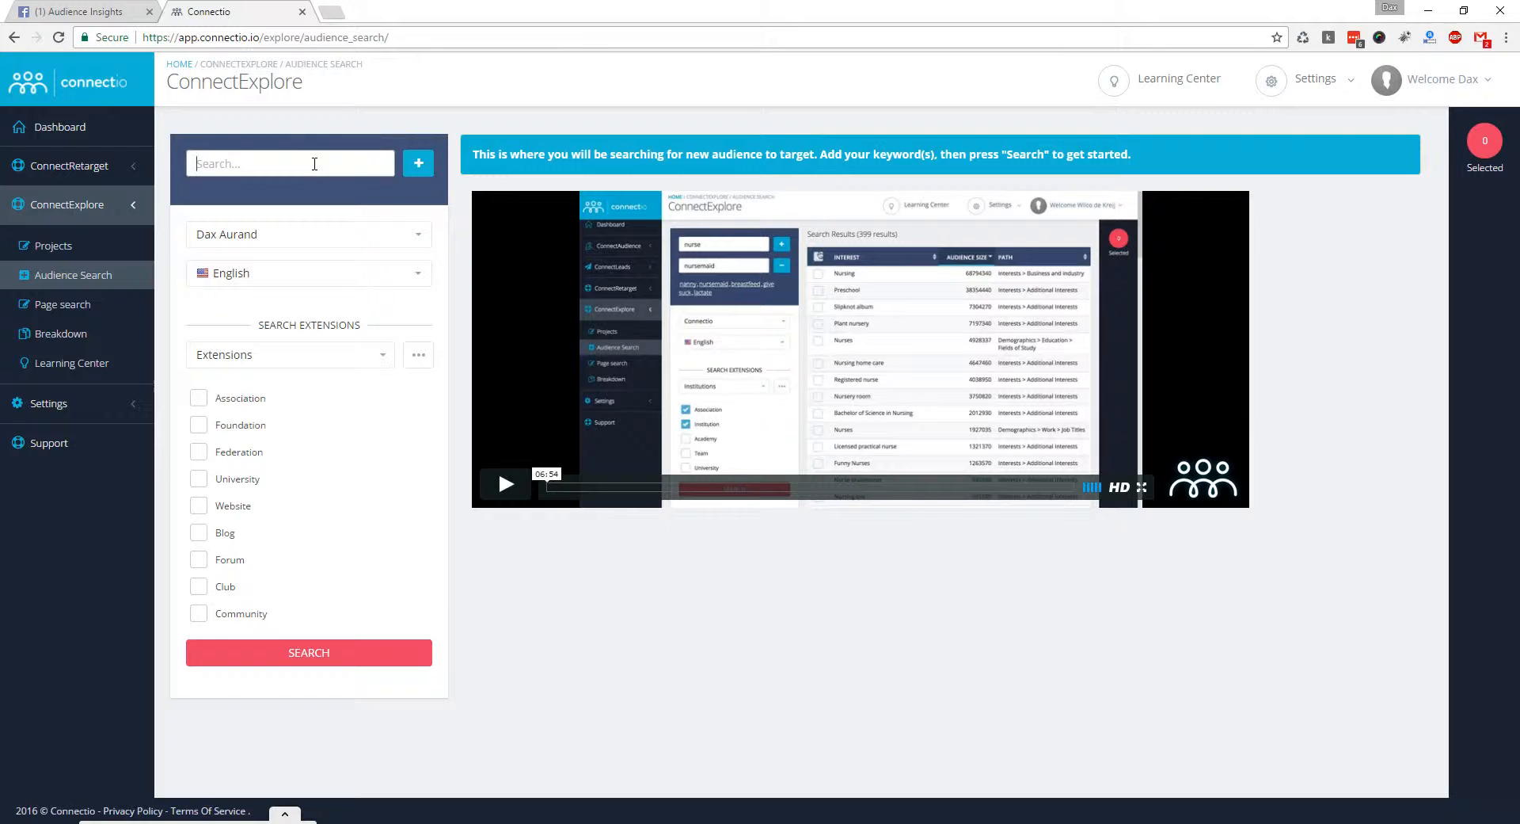
{"action": "type", "text": "scuba diving"}
{"action": "left_click", "coordinate": [418, 163]}
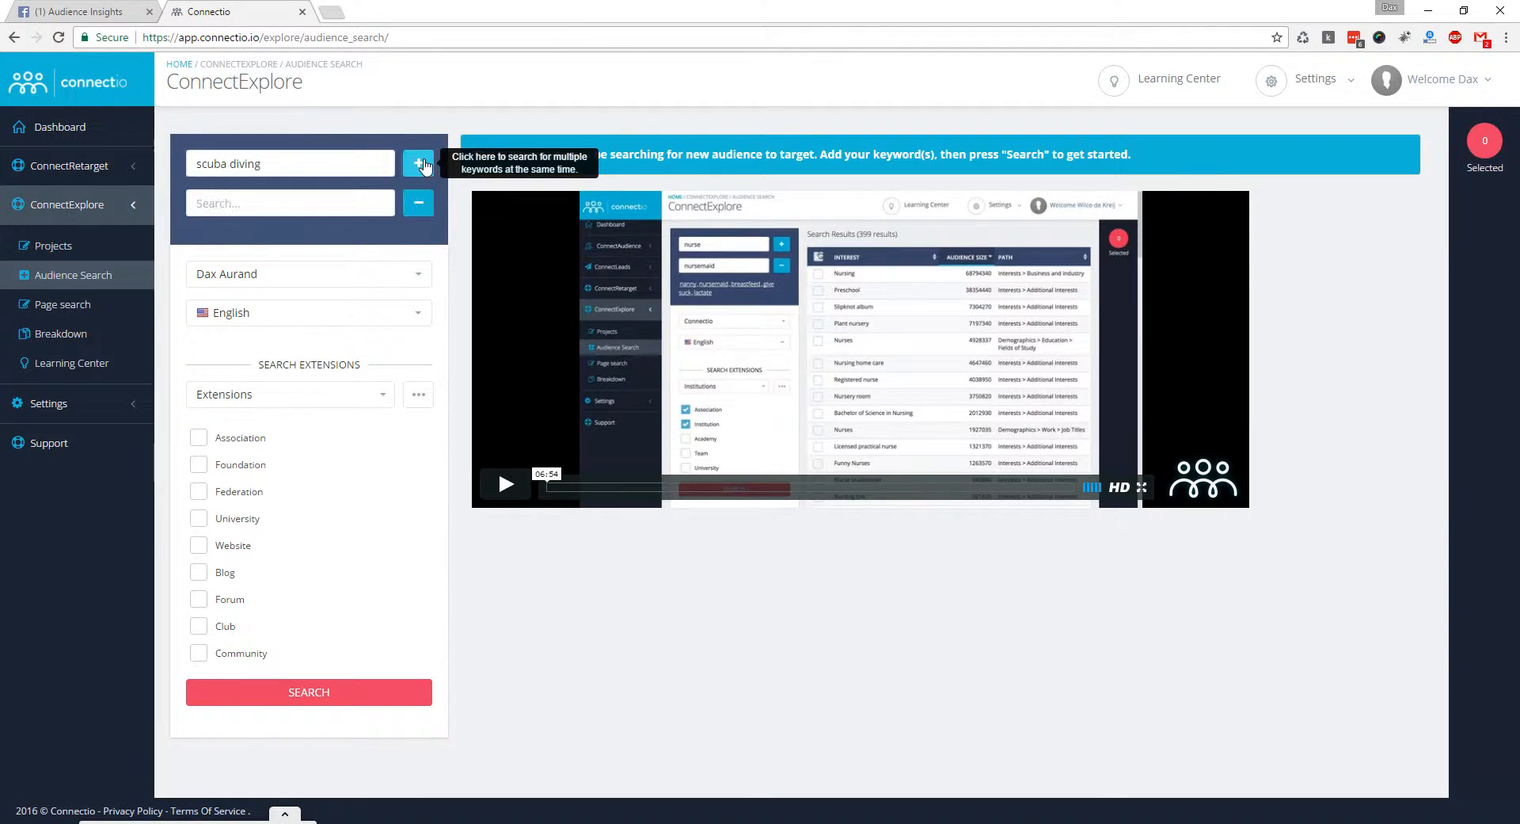
{"action": "left_click", "coordinate": [369, 204]}
{"action": "type", "text": "di"}
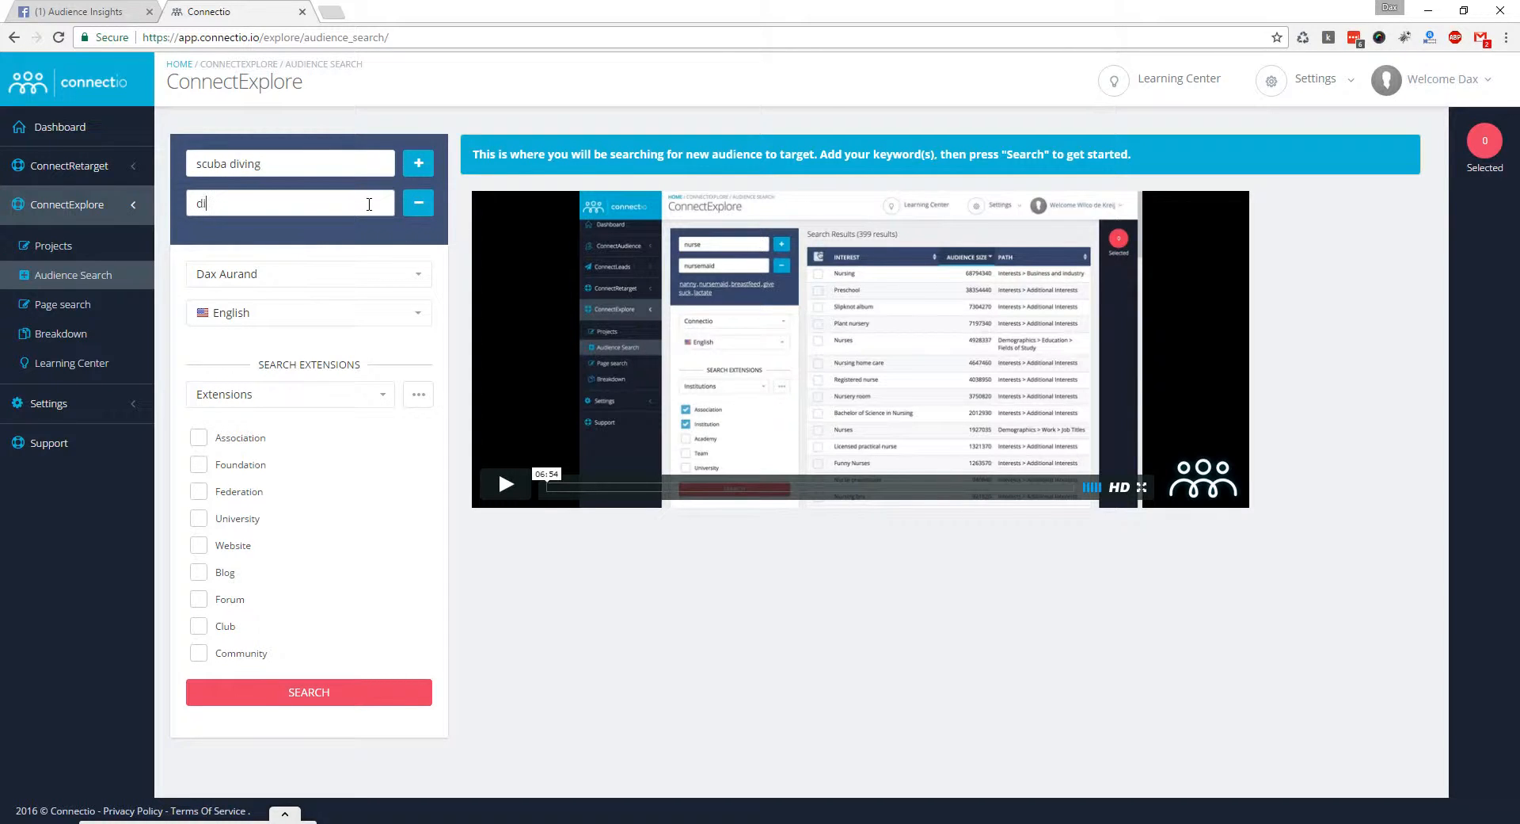
{"action": "type", "text": "ving"}
{"action": "left_click", "coordinate": [418, 163]}
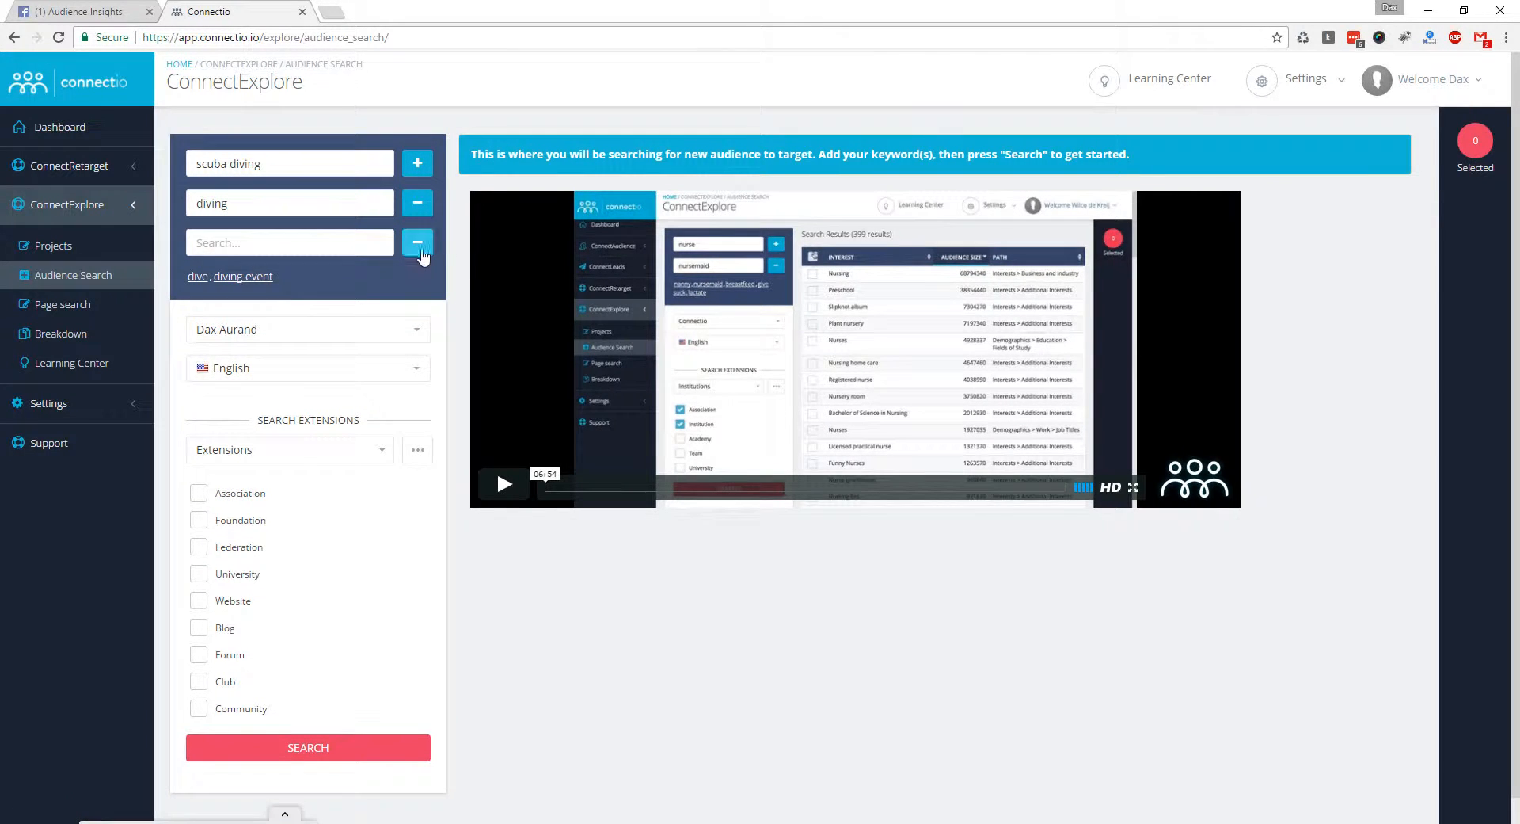
{"action": "left_click", "coordinate": [419, 242]}
{"action": "left_click", "coordinate": [418, 203]}
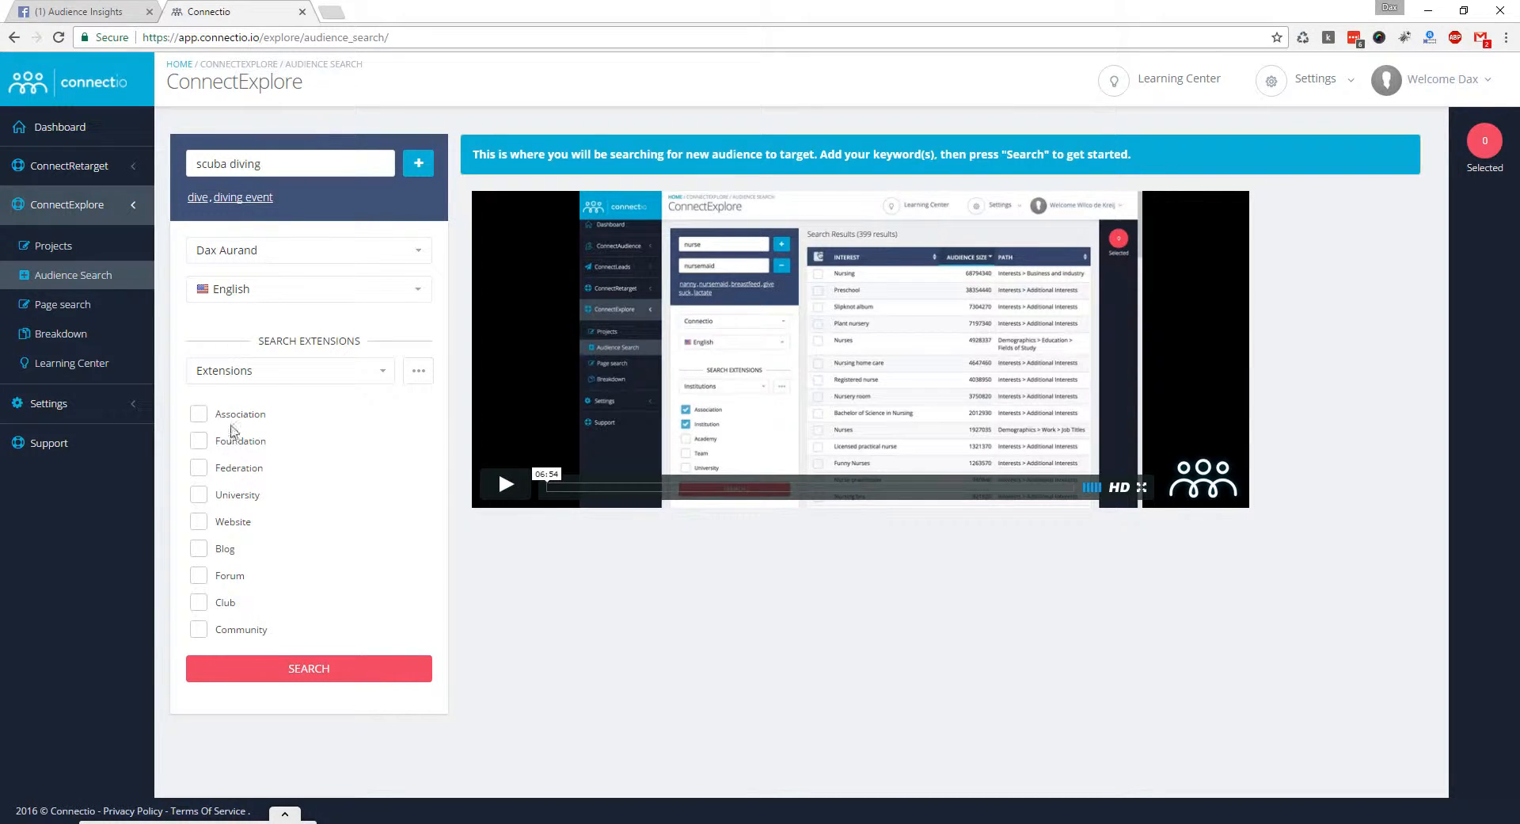
- Enable the Association, Foundation, Website, Blog, Club and Community search extensions and run the audience search
{"action": "left_click", "coordinate": [382, 378]}
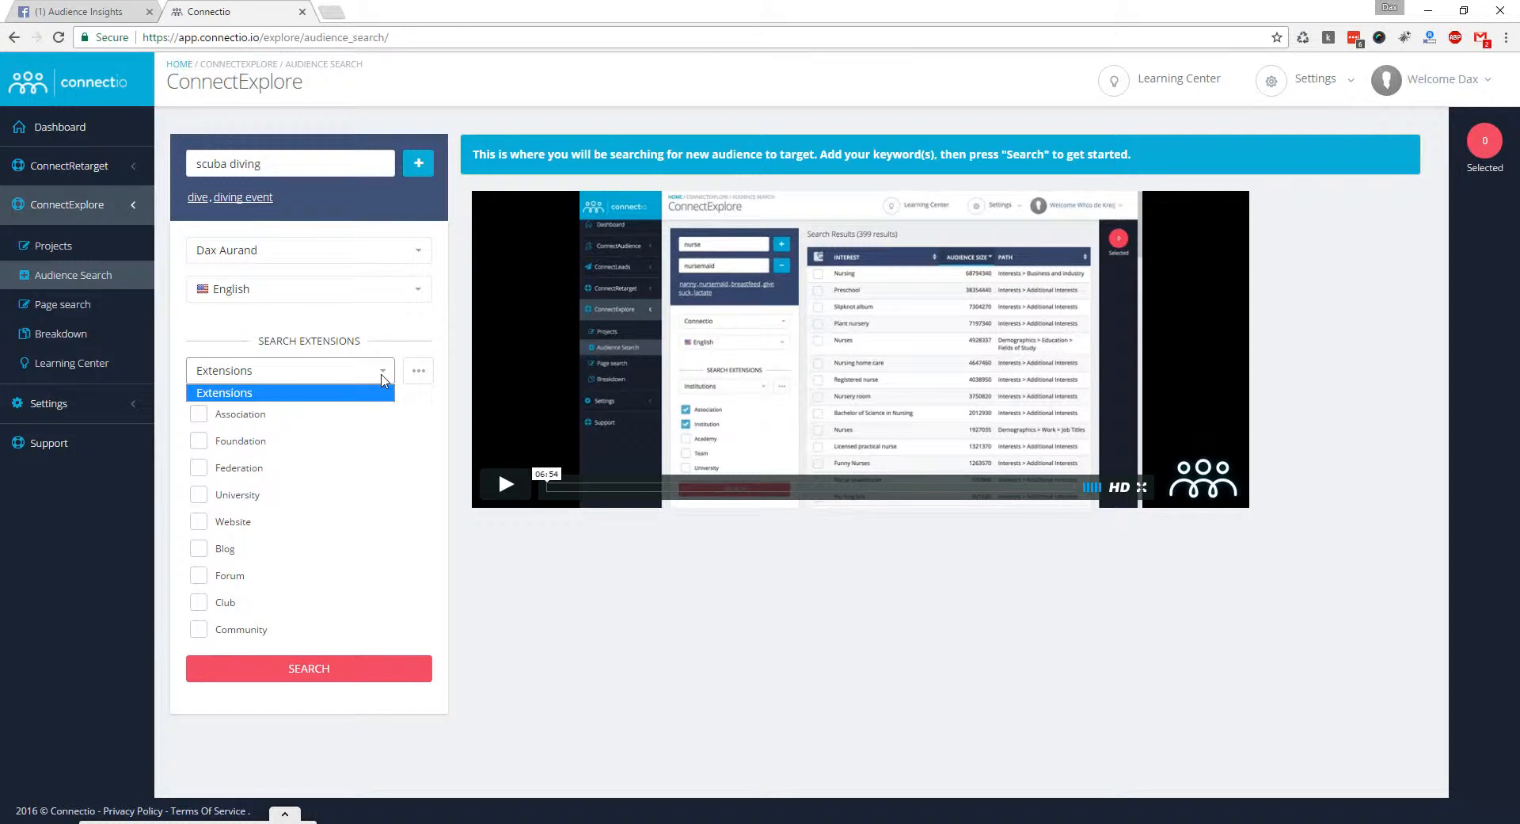
{"action": "left_click", "coordinate": [382, 379]}
{"action": "left_click", "coordinate": [197, 413]}
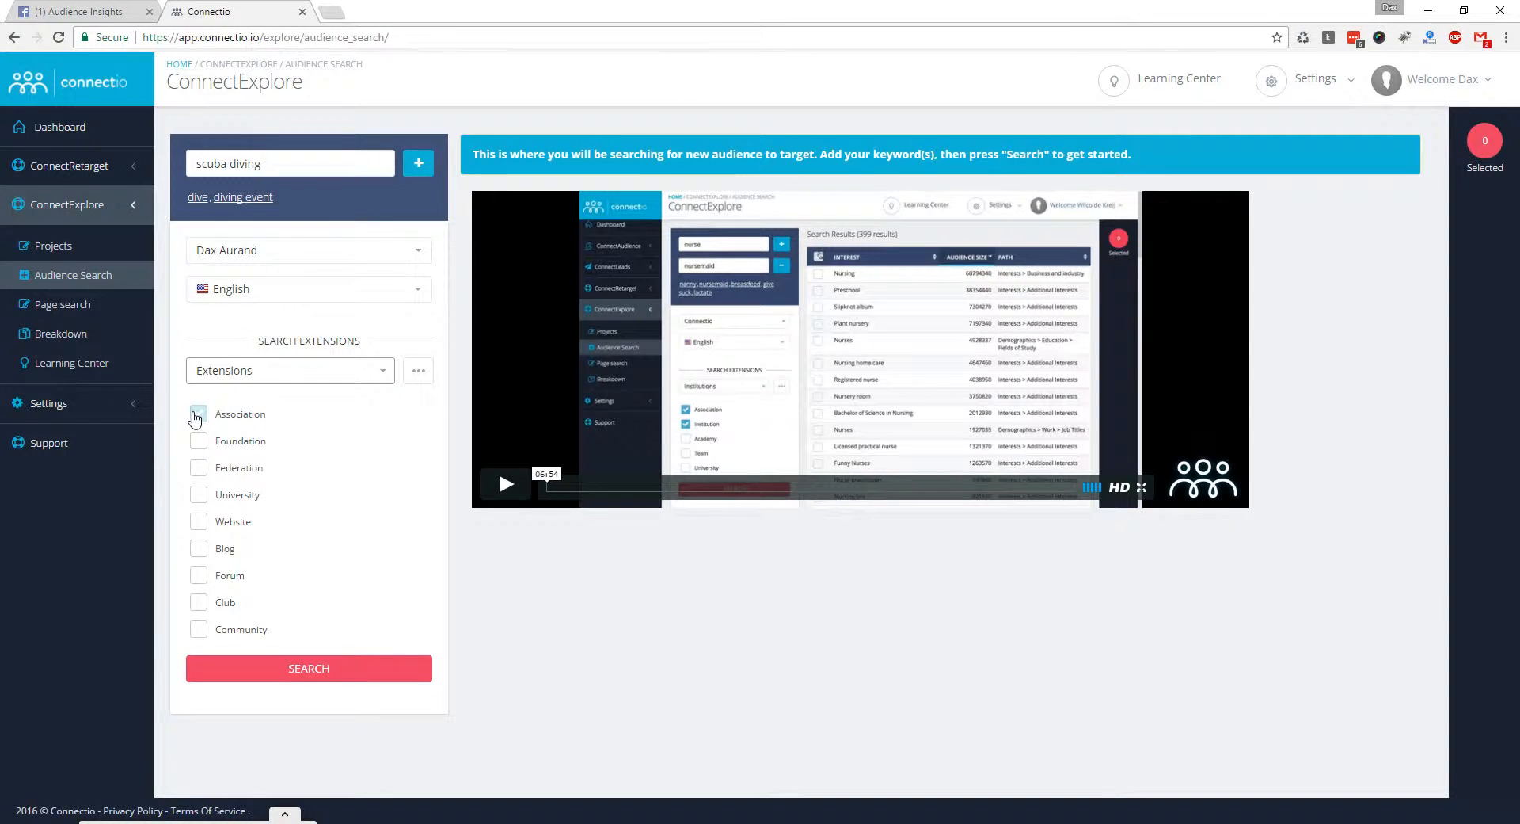
{"action": "left_click", "coordinate": [198, 440]}
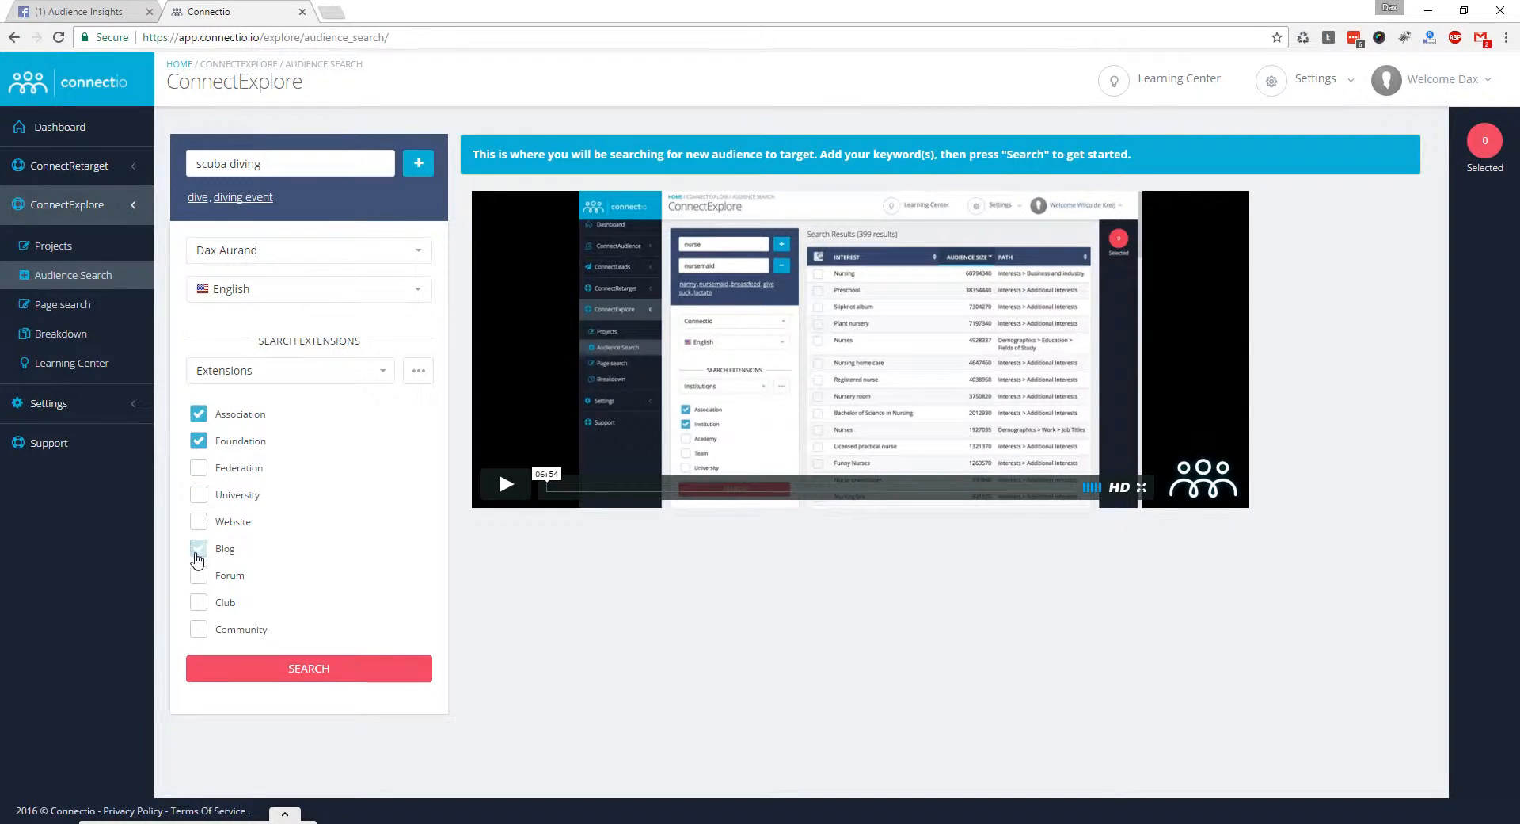
{"action": "left_click", "coordinate": [199, 522]}
{"action": "left_click", "coordinate": [199, 548]}
{"action": "left_click", "coordinate": [200, 629]}
{"action": "left_click", "coordinate": [199, 602]}
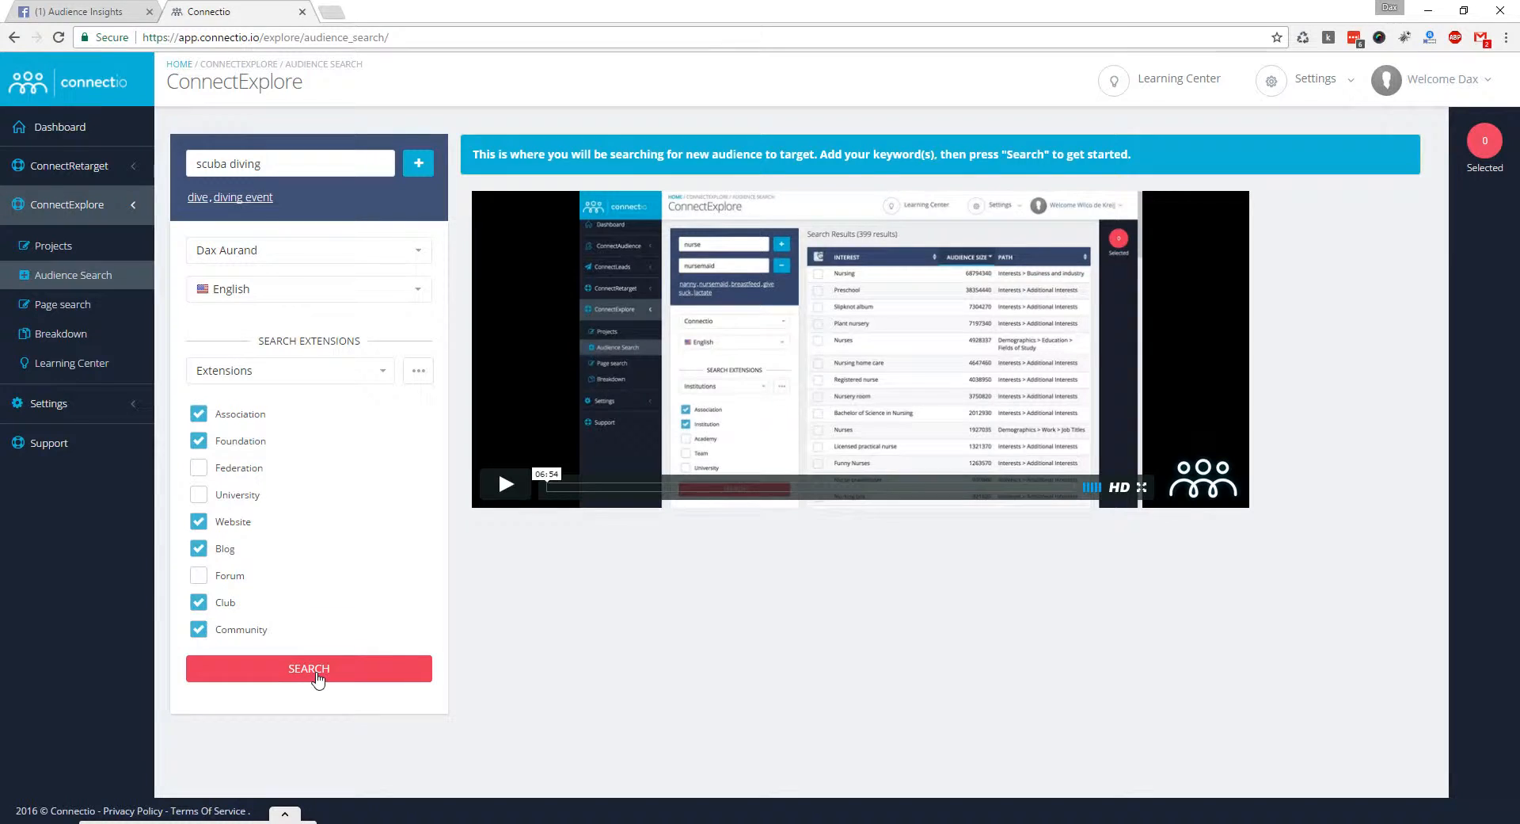
{"action": "left_click", "coordinate": [315, 672]}
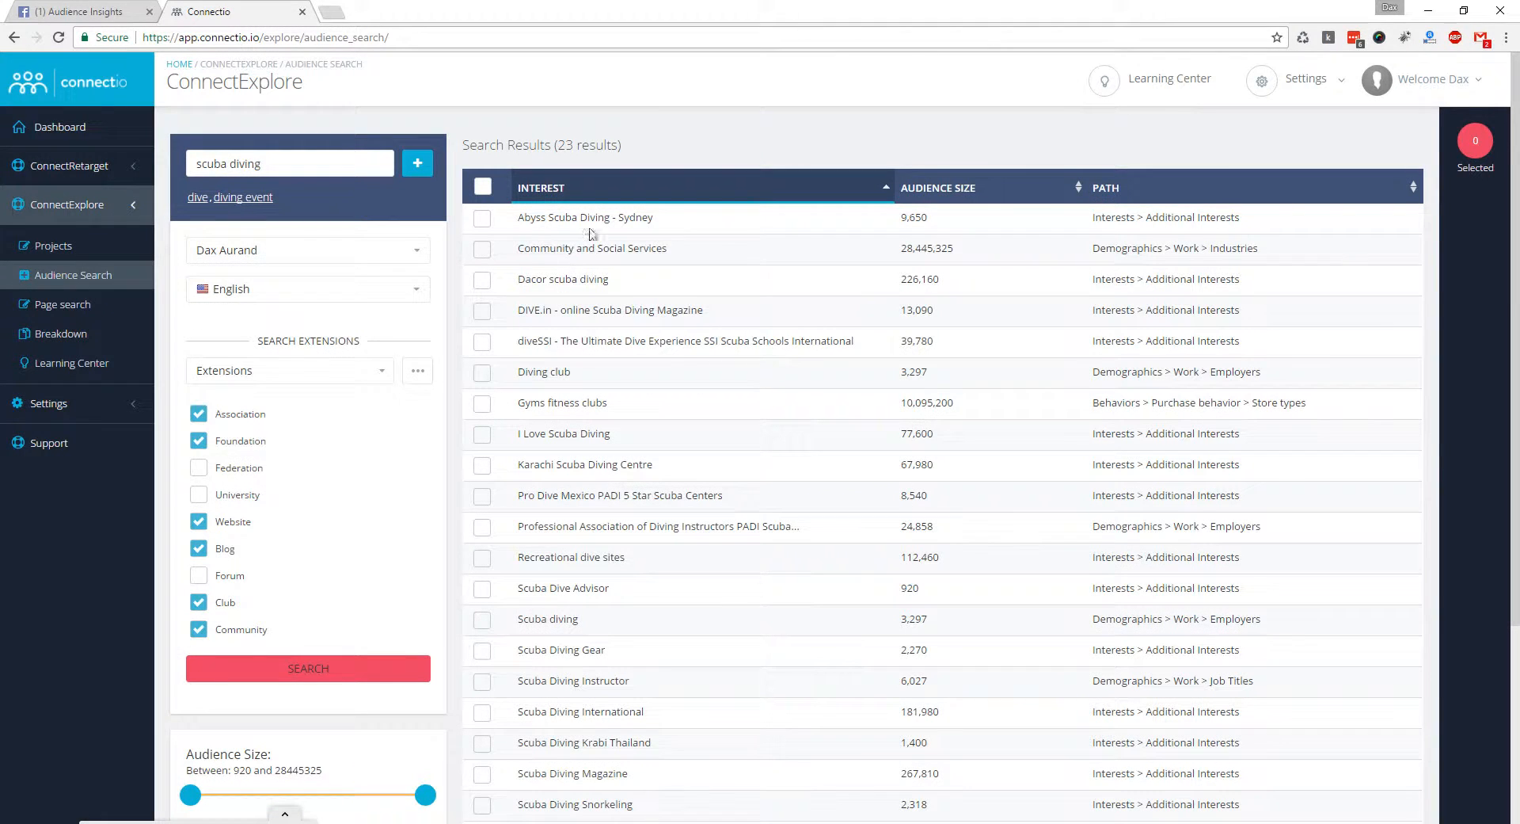
- Sort the search results by audience size from largest to smallest and highlight the Scuba Diving Magazine interest
{"action": "left_click", "coordinate": [966, 192]}
{"action": "left_click", "coordinate": [967, 193]}
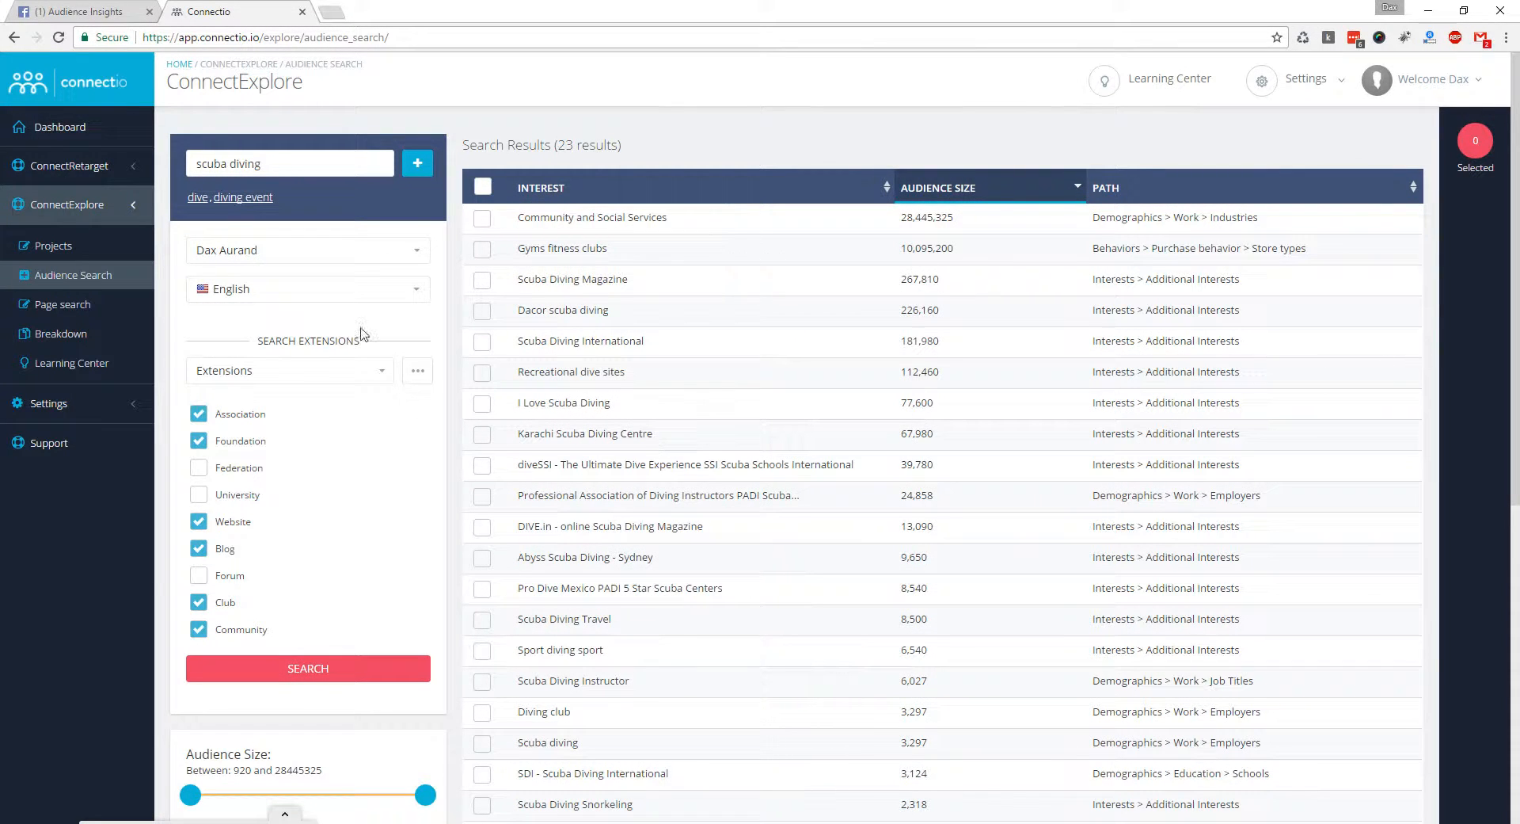
{"action": "left_click_drag", "start_coordinate": [519, 279], "coordinate": [652, 278]}
{"action": "left_click", "coordinate": [511, 283]}
{"action": "left_click_drag", "start_coordinate": [514, 283], "coordinate": [679, 278]}
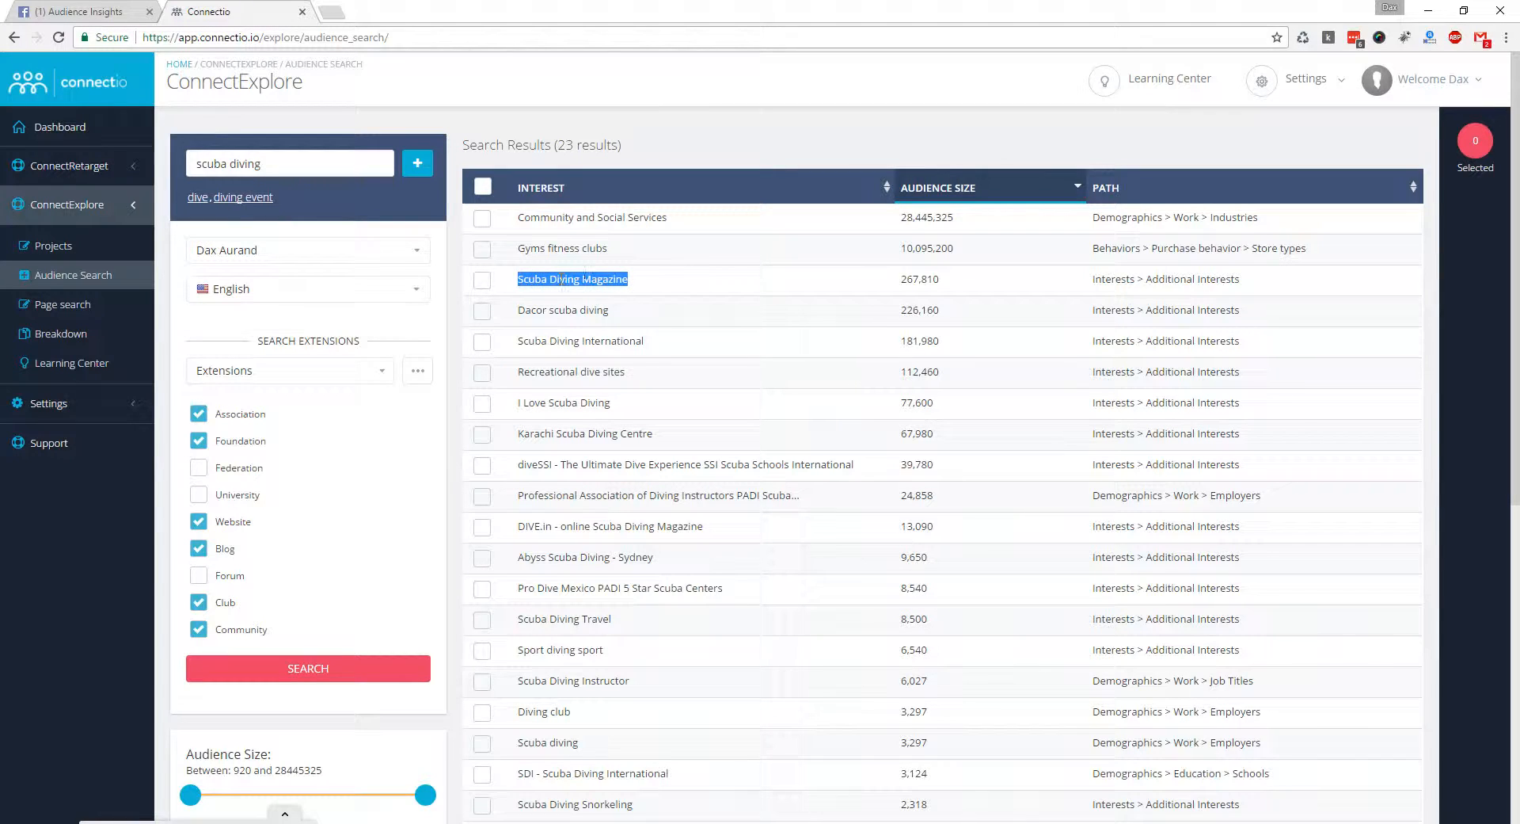
- Look up Dacor scuba diving on Google, close the search page, and select that interest in the results
{"action": "left_click_drag", "start_coordinate": [519, 311], "coordinate": [778, 323]}
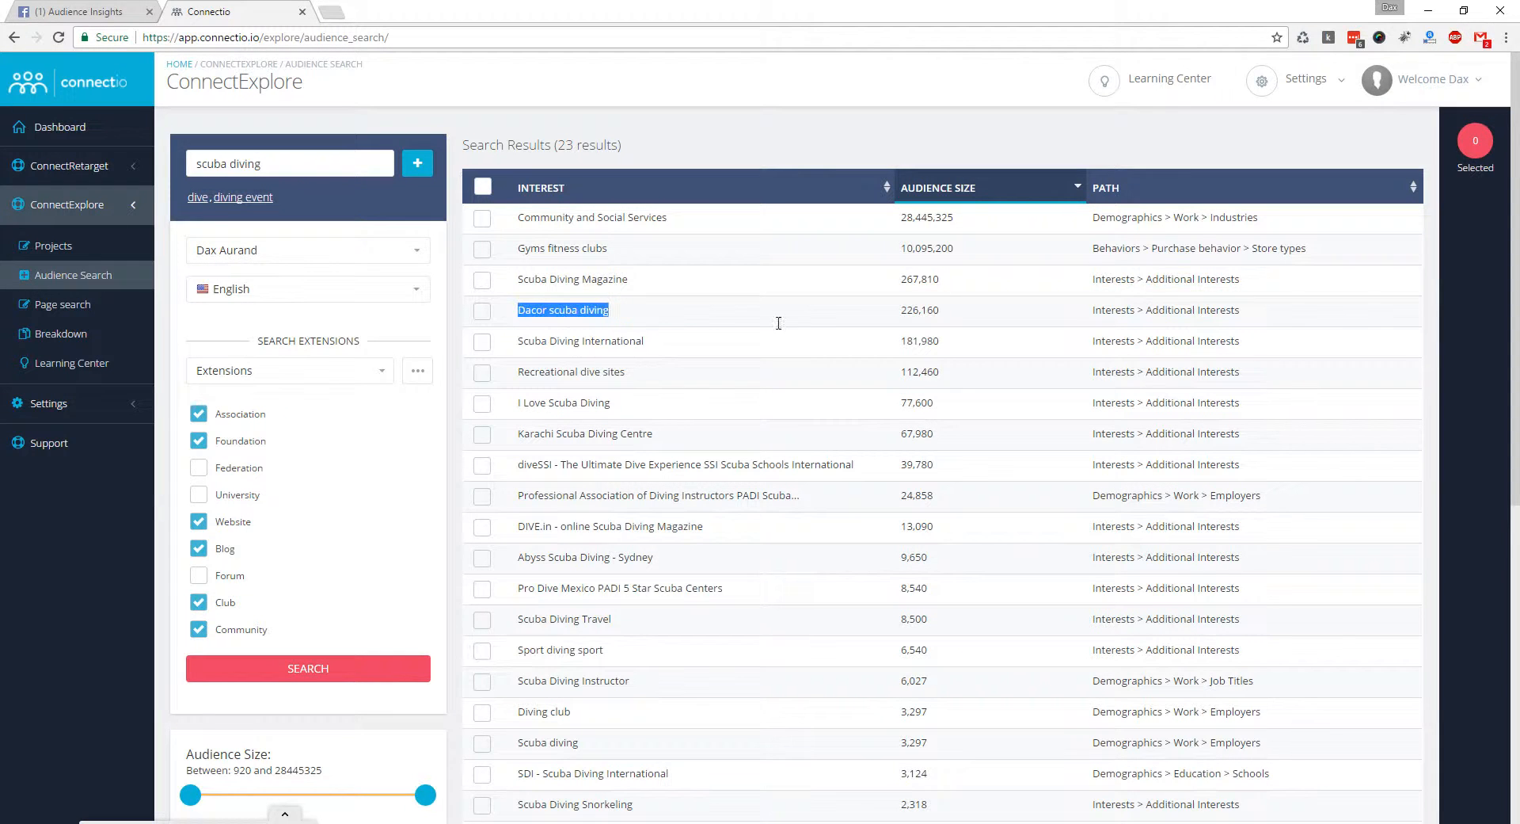
{"action": "right_click", "coordinate": [572, 309]}
{"action": "left_click", "coordinate": [634, 338]}
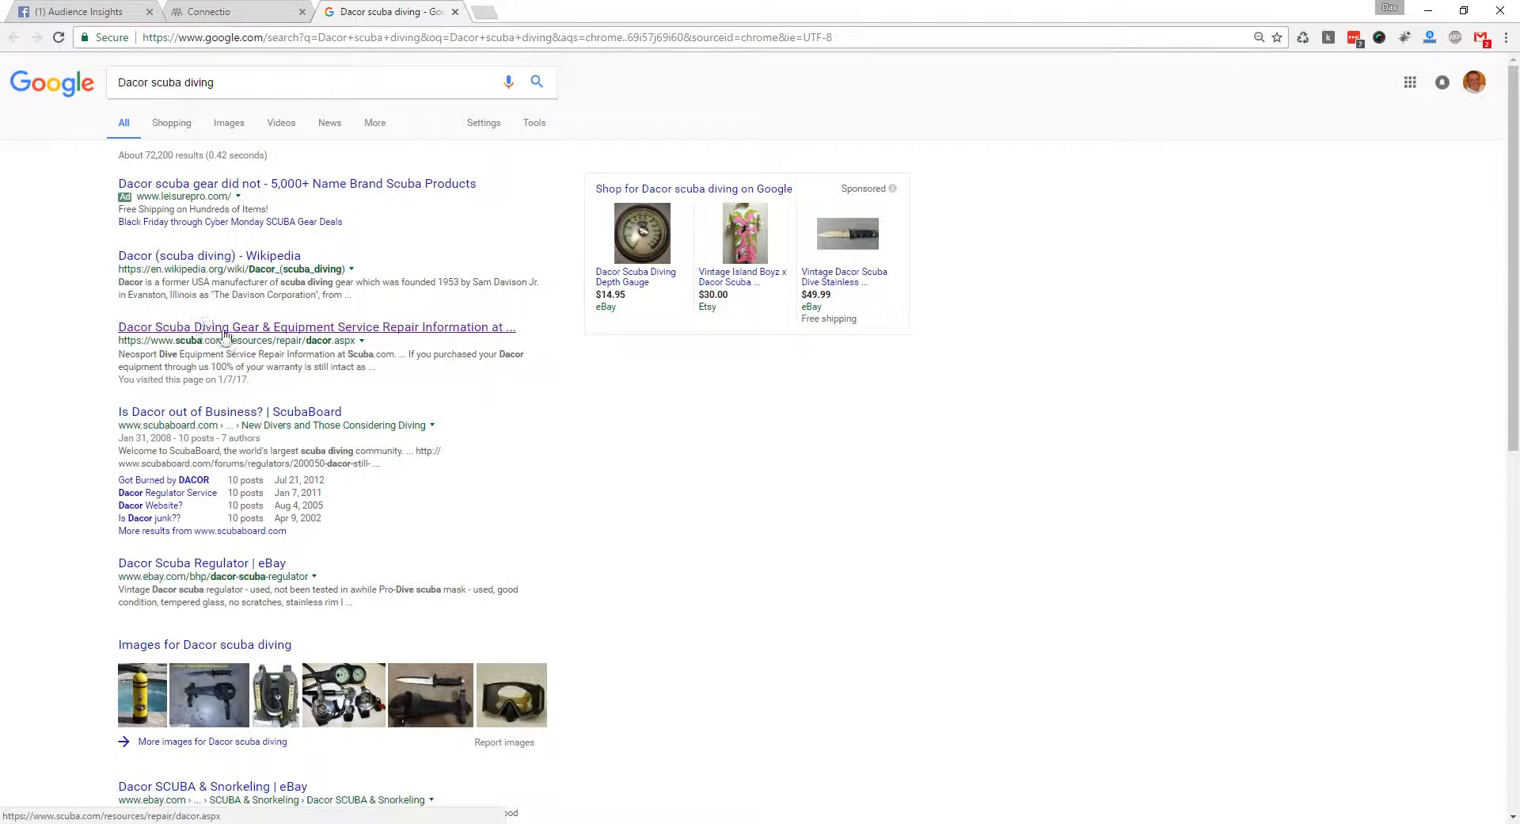
{"action": "left_click", "coordinate": [455, 12]}
{"action": "left_click", "coordinate": [482, 311]}
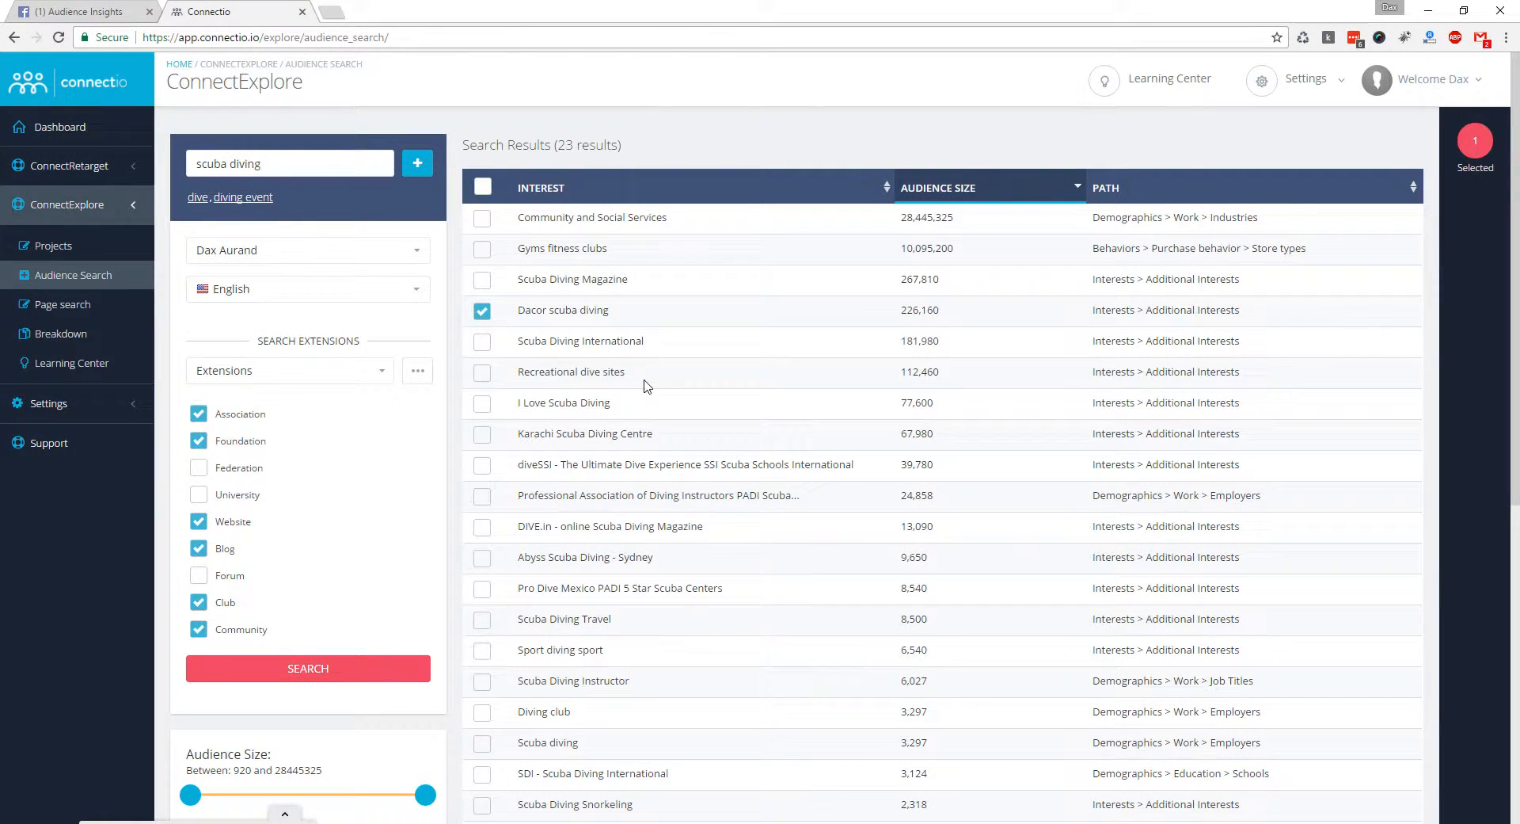
- Select the Scuba Diving International interest and look up its name on Google, closing the search page when done
{"action": "triple_click", "coordinate": [523, 342]}
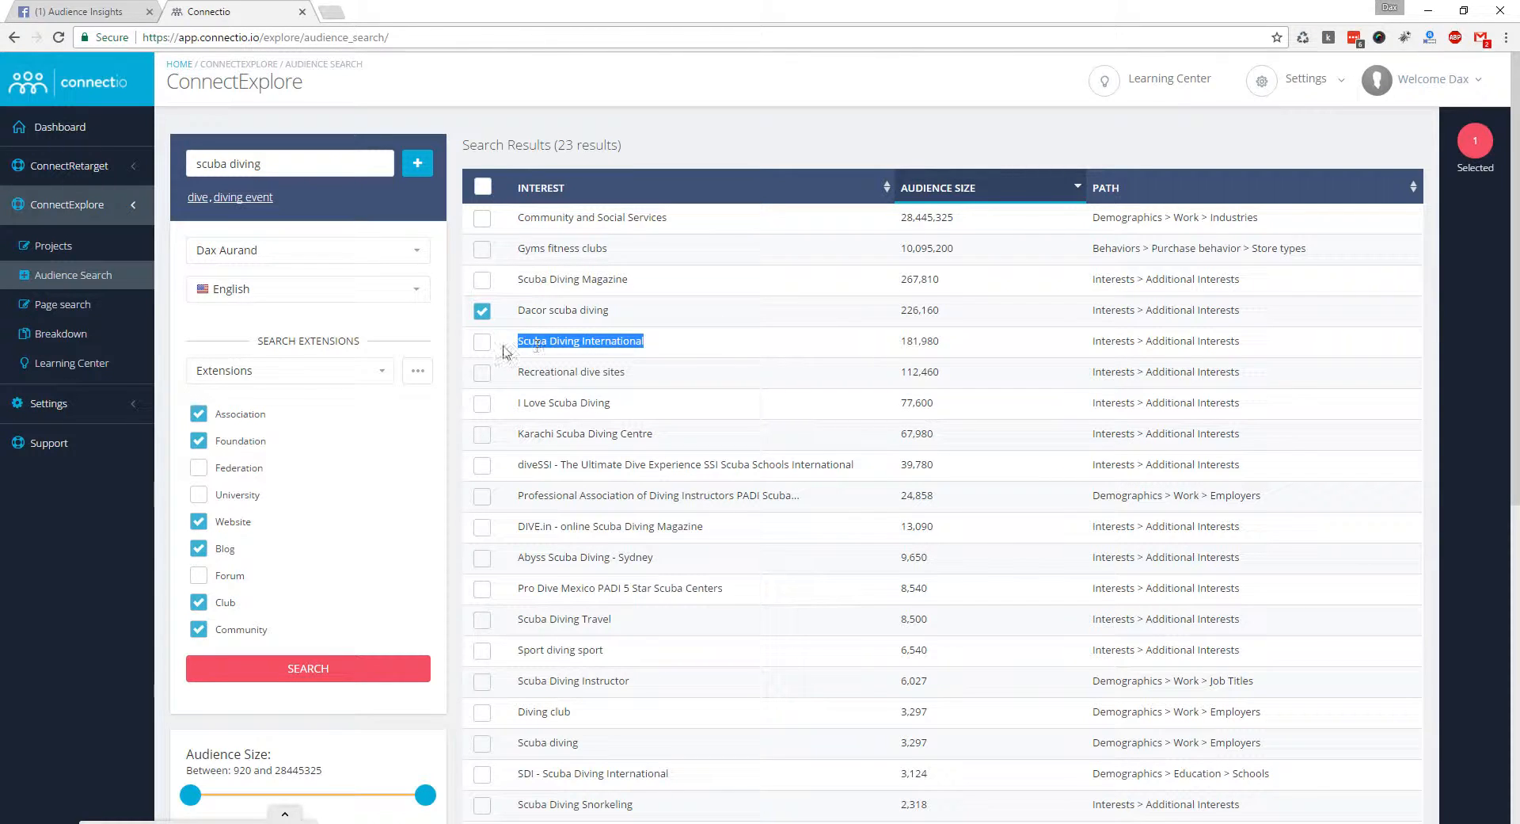
{"action": "left_click", "coordinate": [482, 343]}
{"action": "triple_click", "coordinate": [623, 342]}
{"action": "right_click", "coordinate": [623, 342]}
{"action": "left_click", "coordinate": [697, 369]}
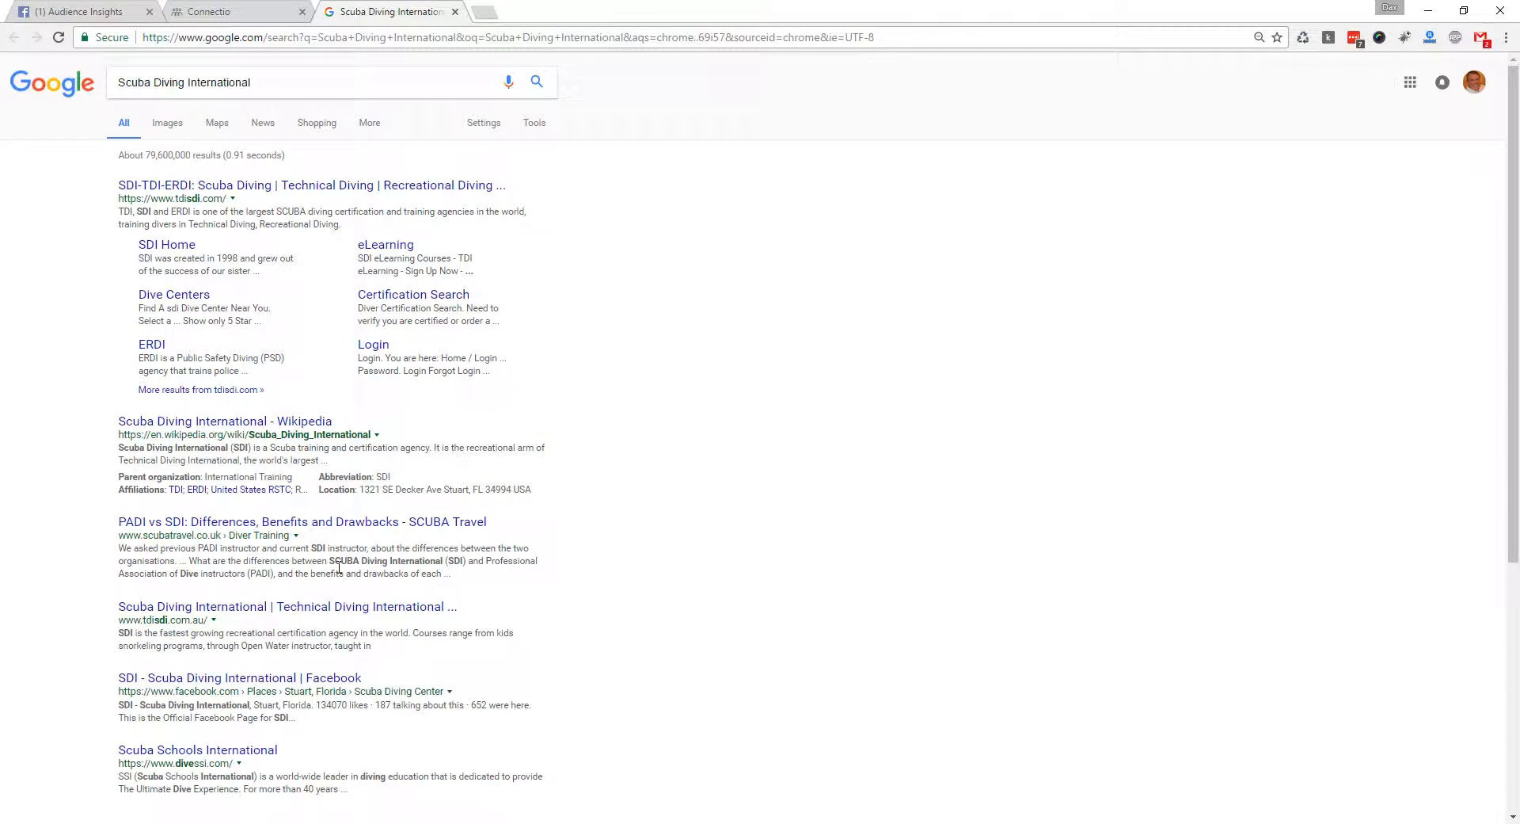
{"action": "left_click", "coordinate": [456, 11]}
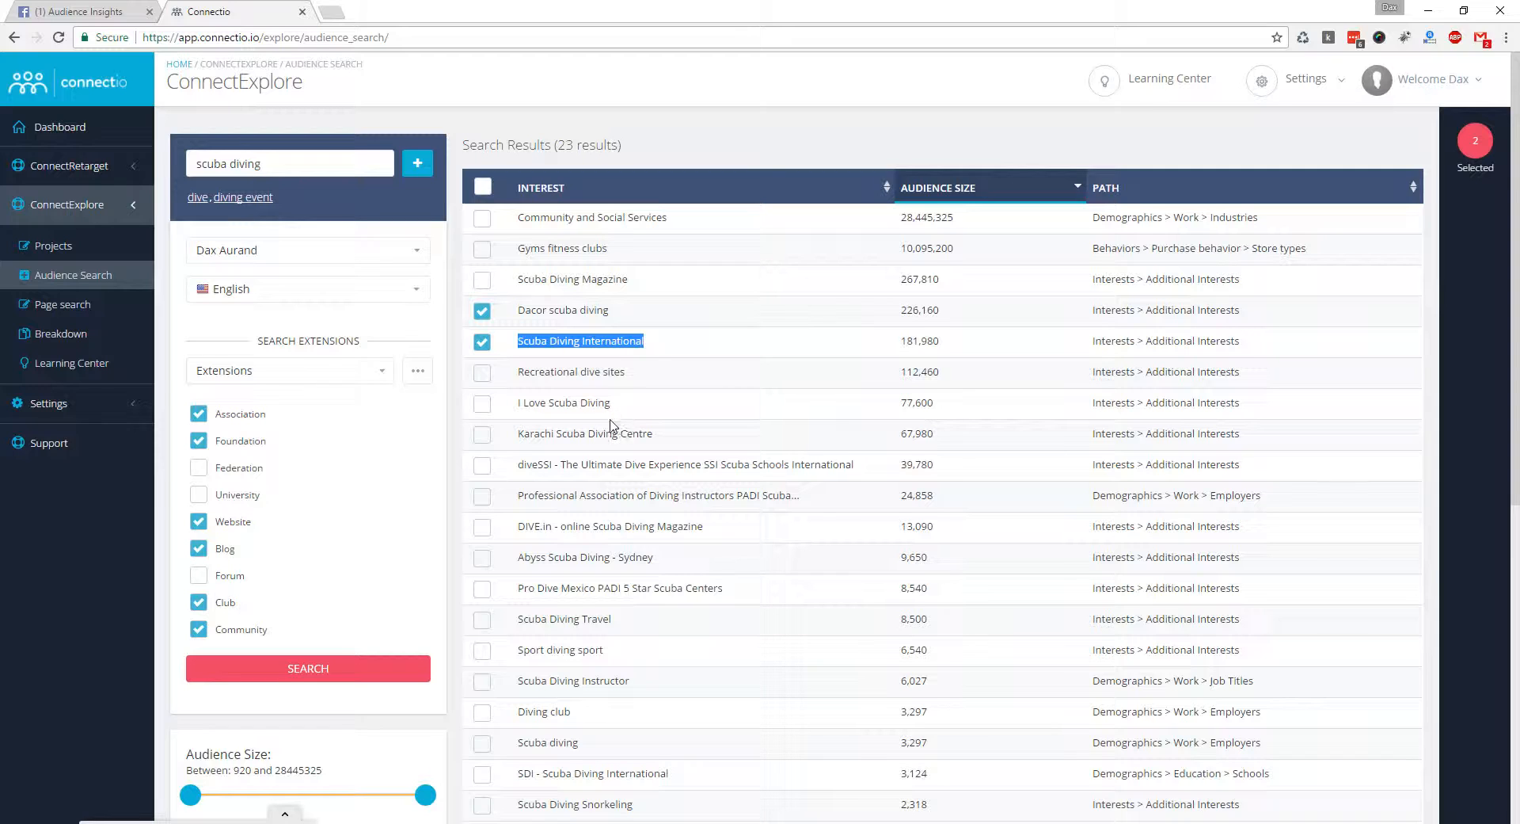
{"action": "left_click_drag", "start_coordinate": [516, 410], "coordinate": [668, 410]}
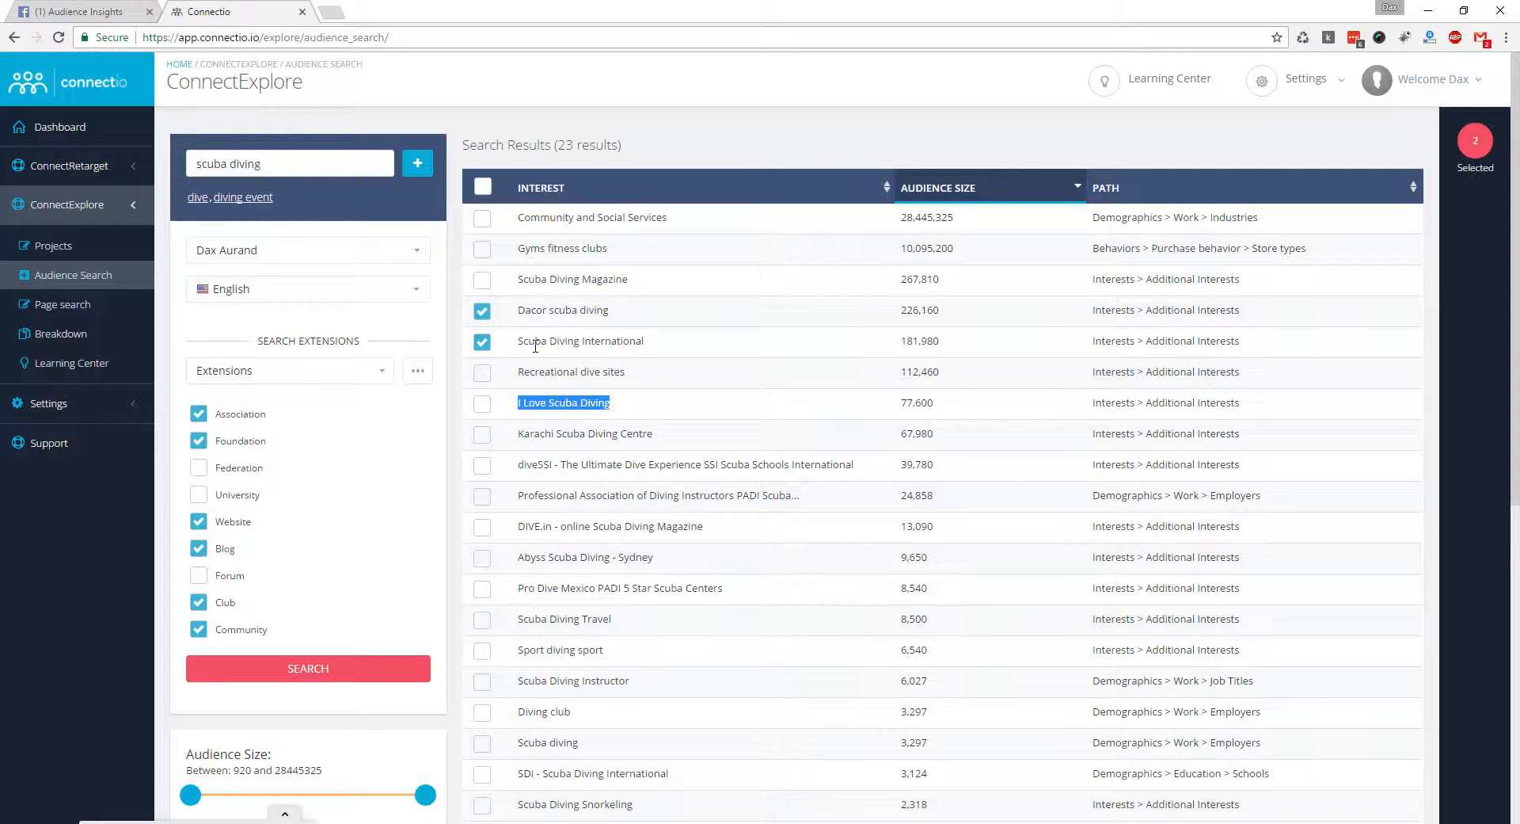
{"action": "left_click_drag", "start_coordinate": [524, 309], "coordinate": [613, 308]}
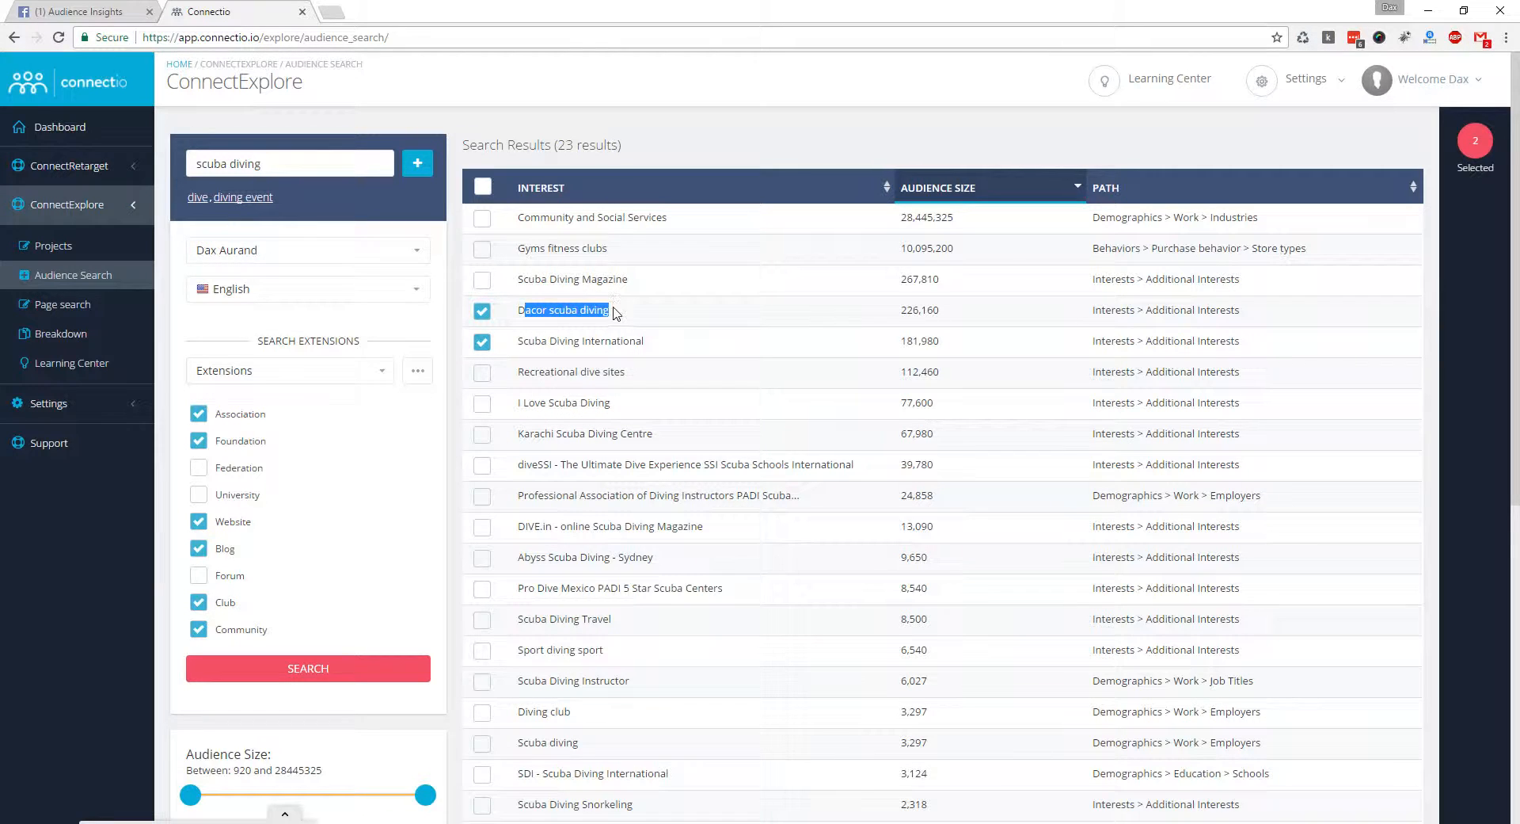
{"action": "left_click_drag", "start_coordinate": [529, 343], "coordinate": [668, 360]}
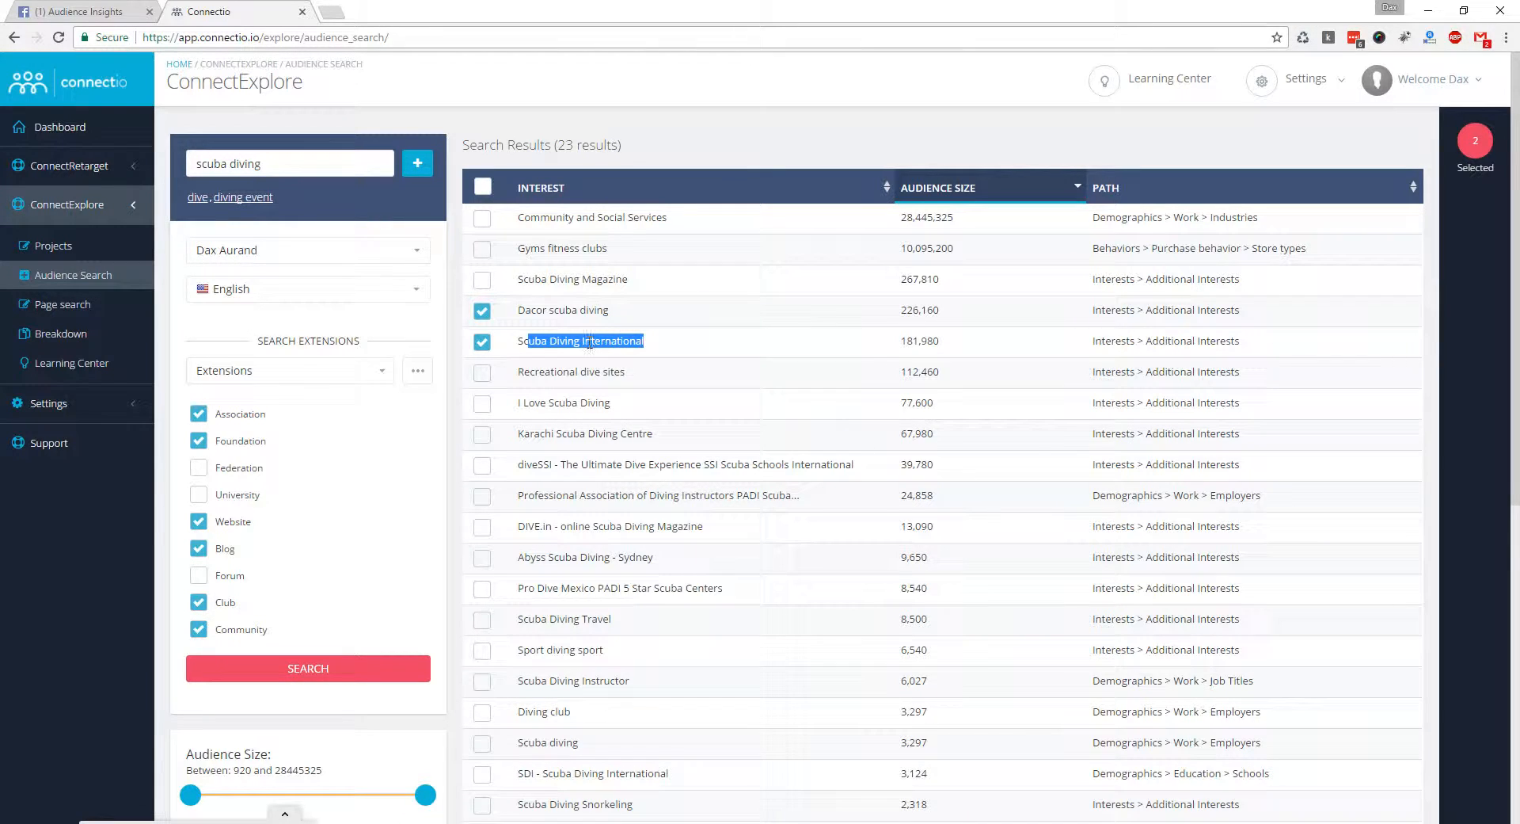
{"action": "left_click", "coordinate": [688, 327]}
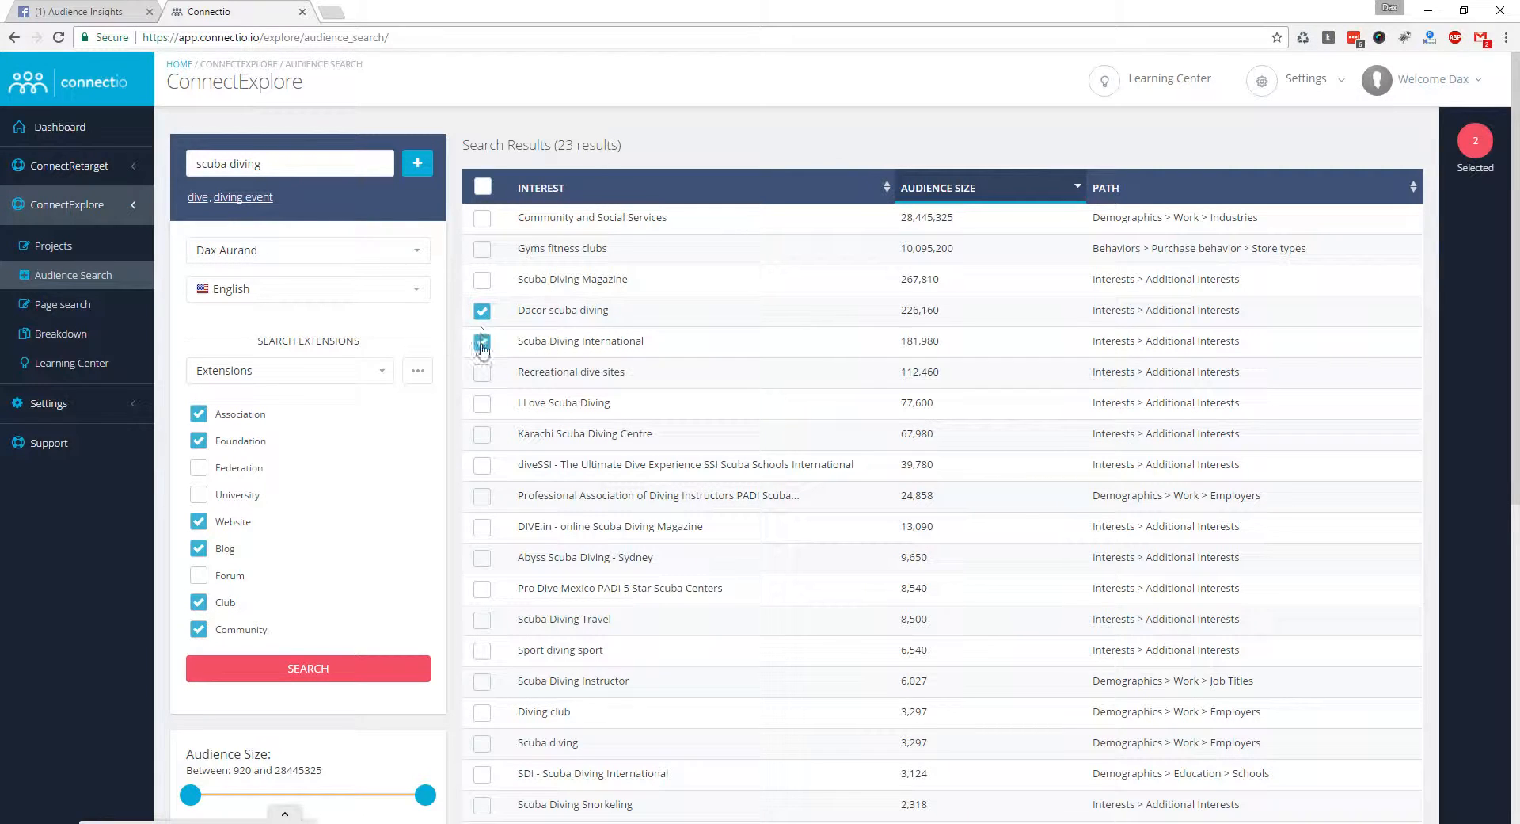
- Open the list of selected audiences and mark both Scuba Diving International and Dacor scuba diving
{"action": "left_click", "coordinate": [1476, 145]}
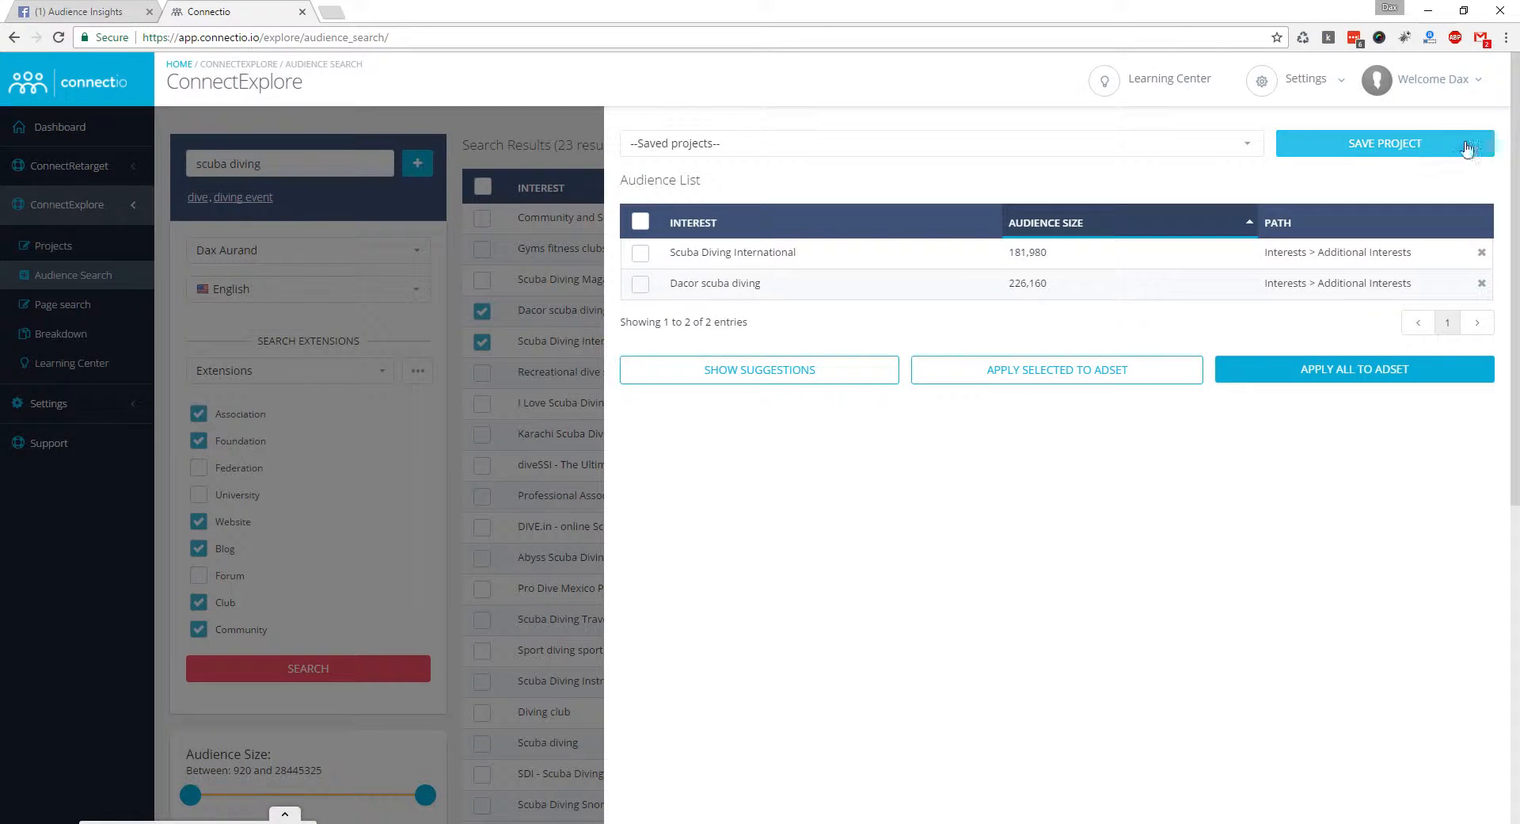
{"action": "left_click", "coordinate": [643, 257]}
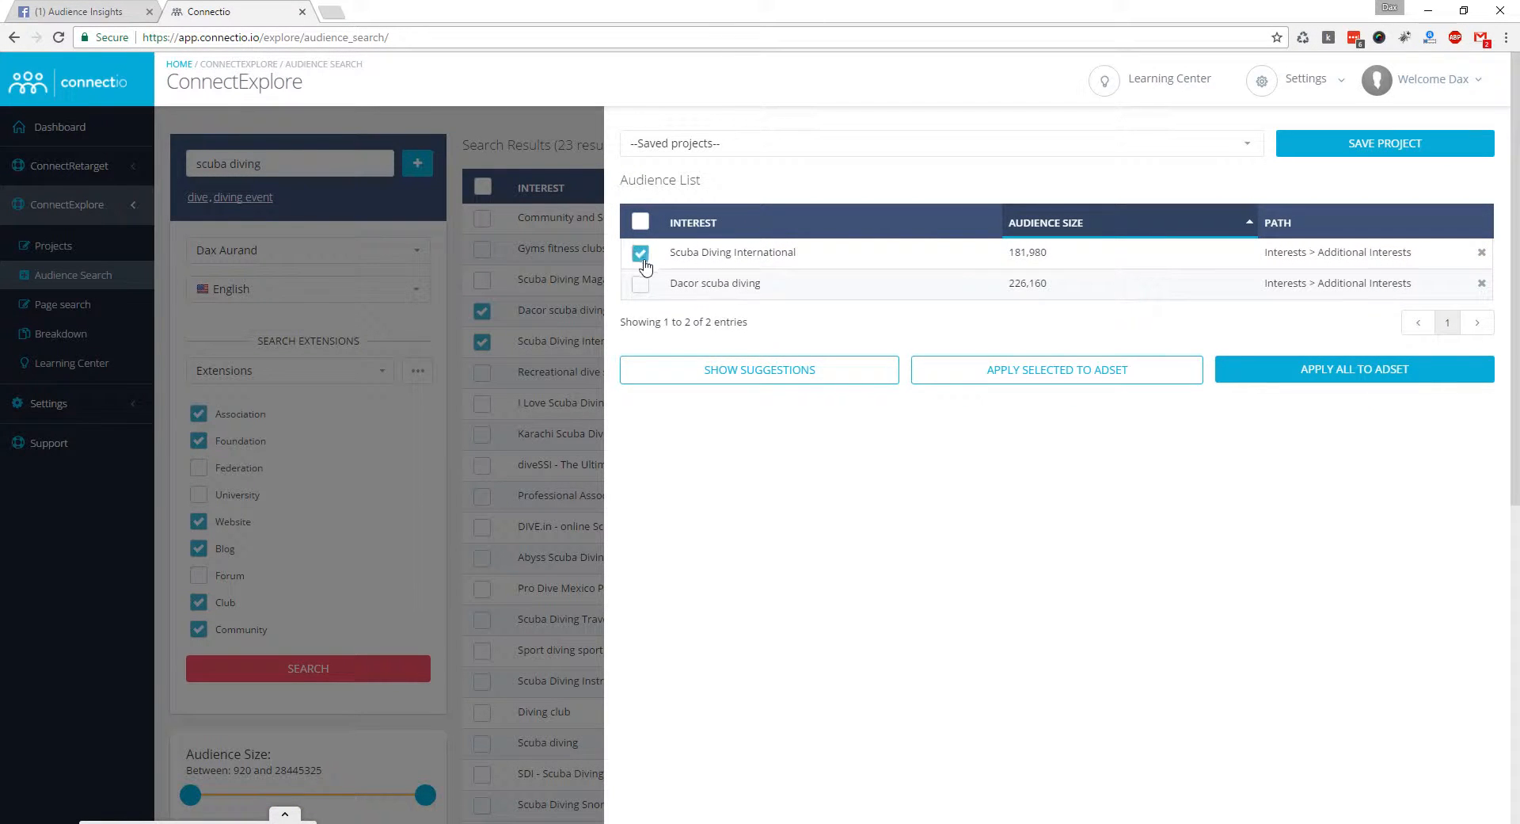
{"action": "left_click", "coordinate": [640, 285]}
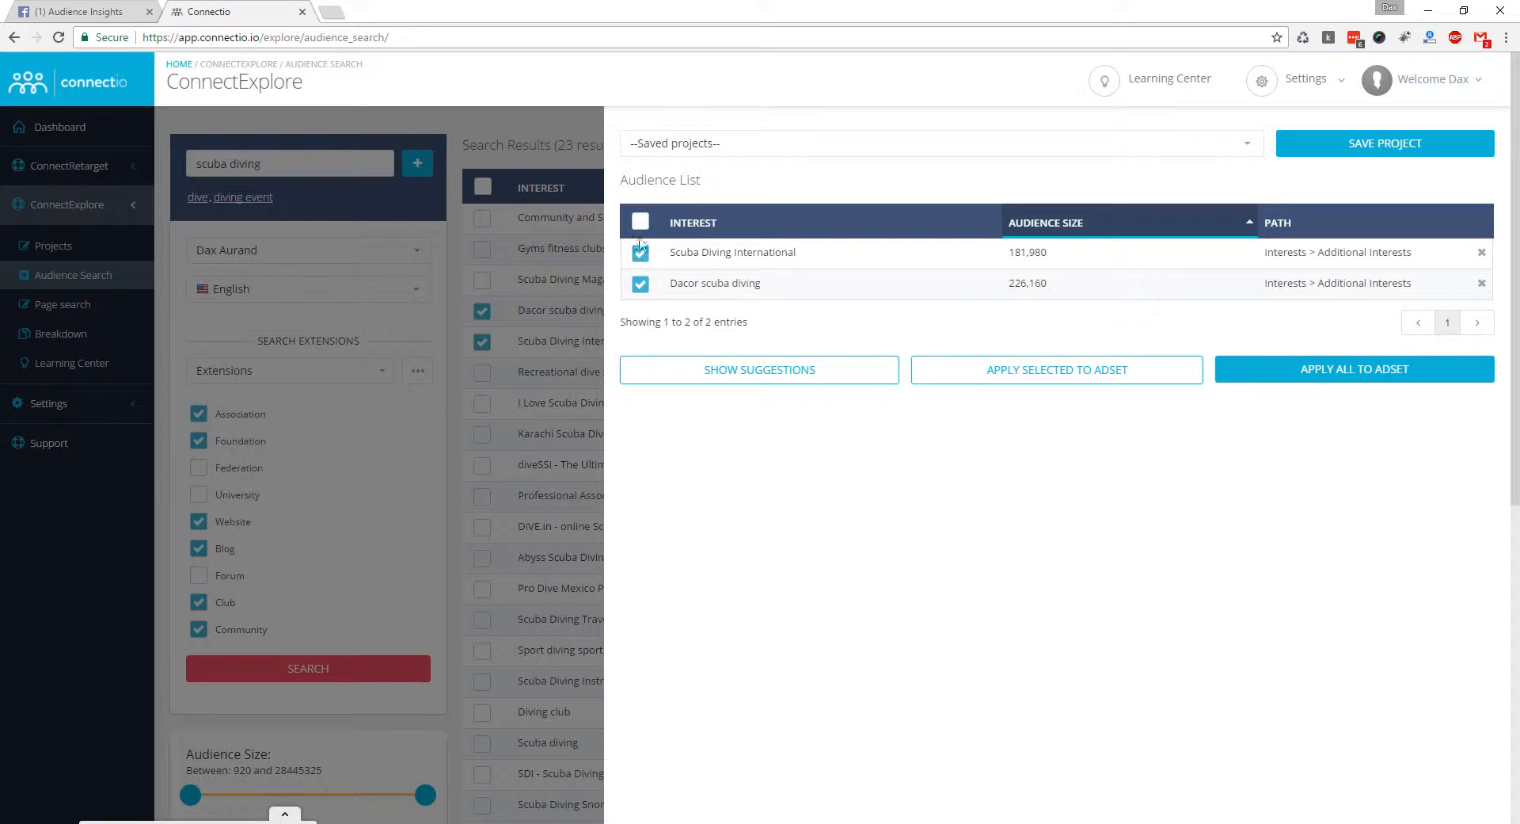
- Show suggestions based on the two marked interests and bring up the start of the suggestions table
{"action": "left_click", "coordinate": [836, 377]}
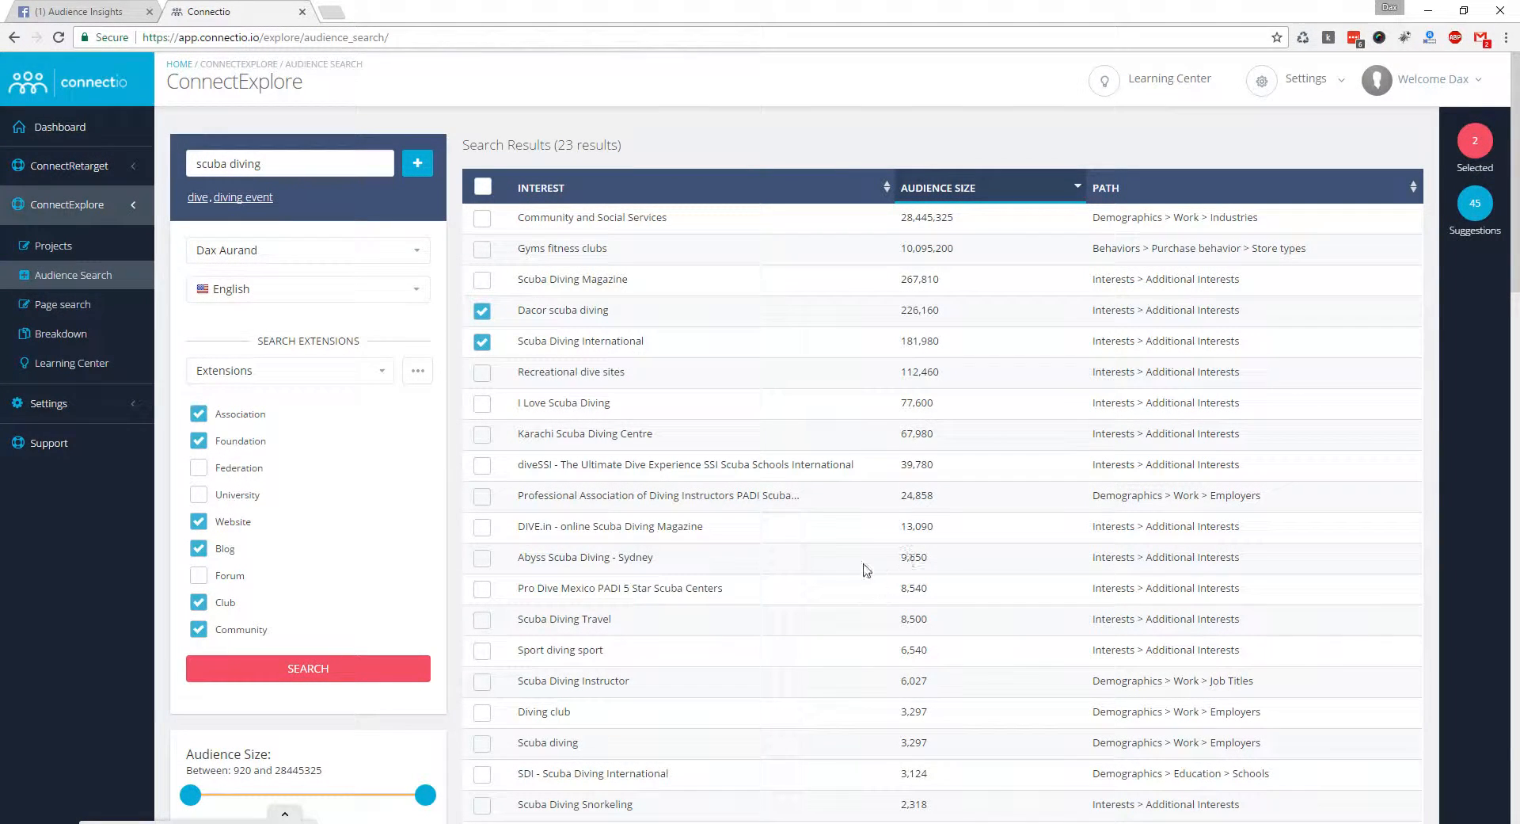
{"action": "scroll", "coordinate": [863, 562], "scroll_direction": "down", "scroll_amount": 11}
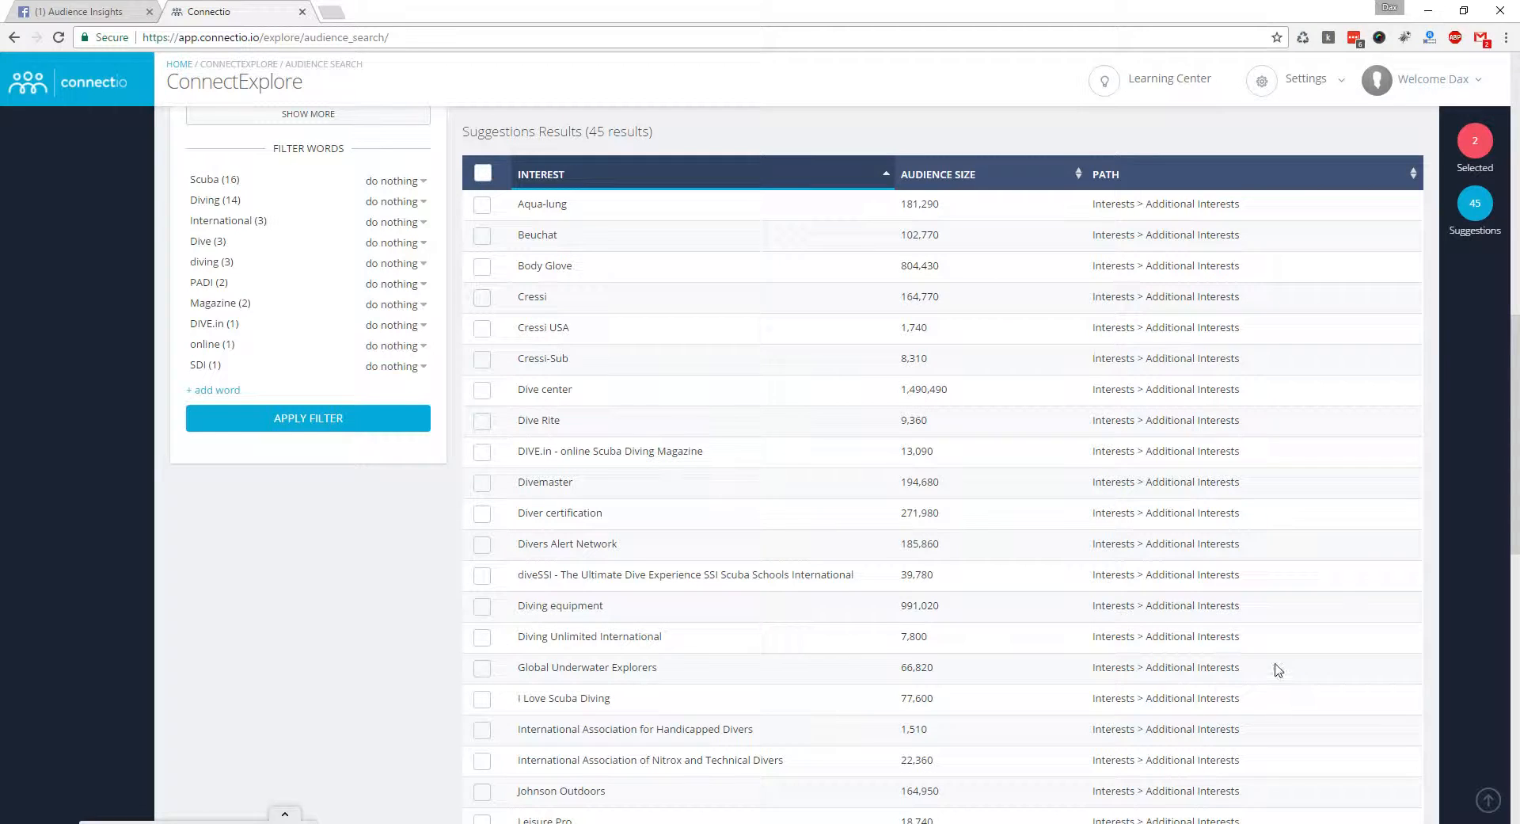
{"action": "scroll", "coordinate": [982, 604], "scroll_direction": "up", "scroll_amount": 3}
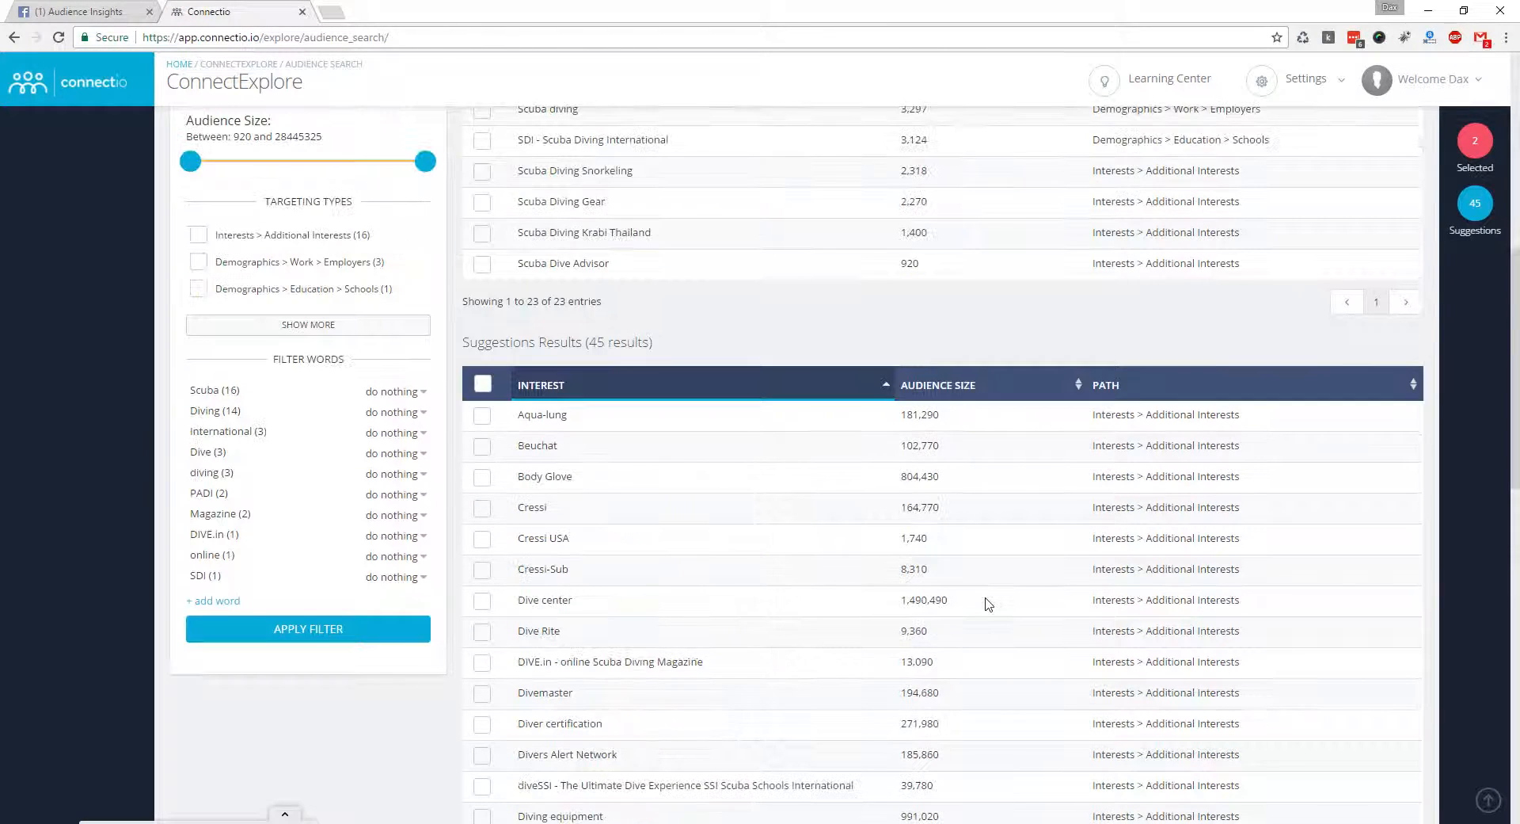
- Look up the suggested Aqua-lung interest on Google, close the search page, and select that interest
{"action": "left_click_drag", "start_coordinate": [520, 418], "coordinate": [640, 420]}
{"action": "right_click", "coordinate": [557, 417]}
{"action": "left_click", "coordinate": [620, 445]}
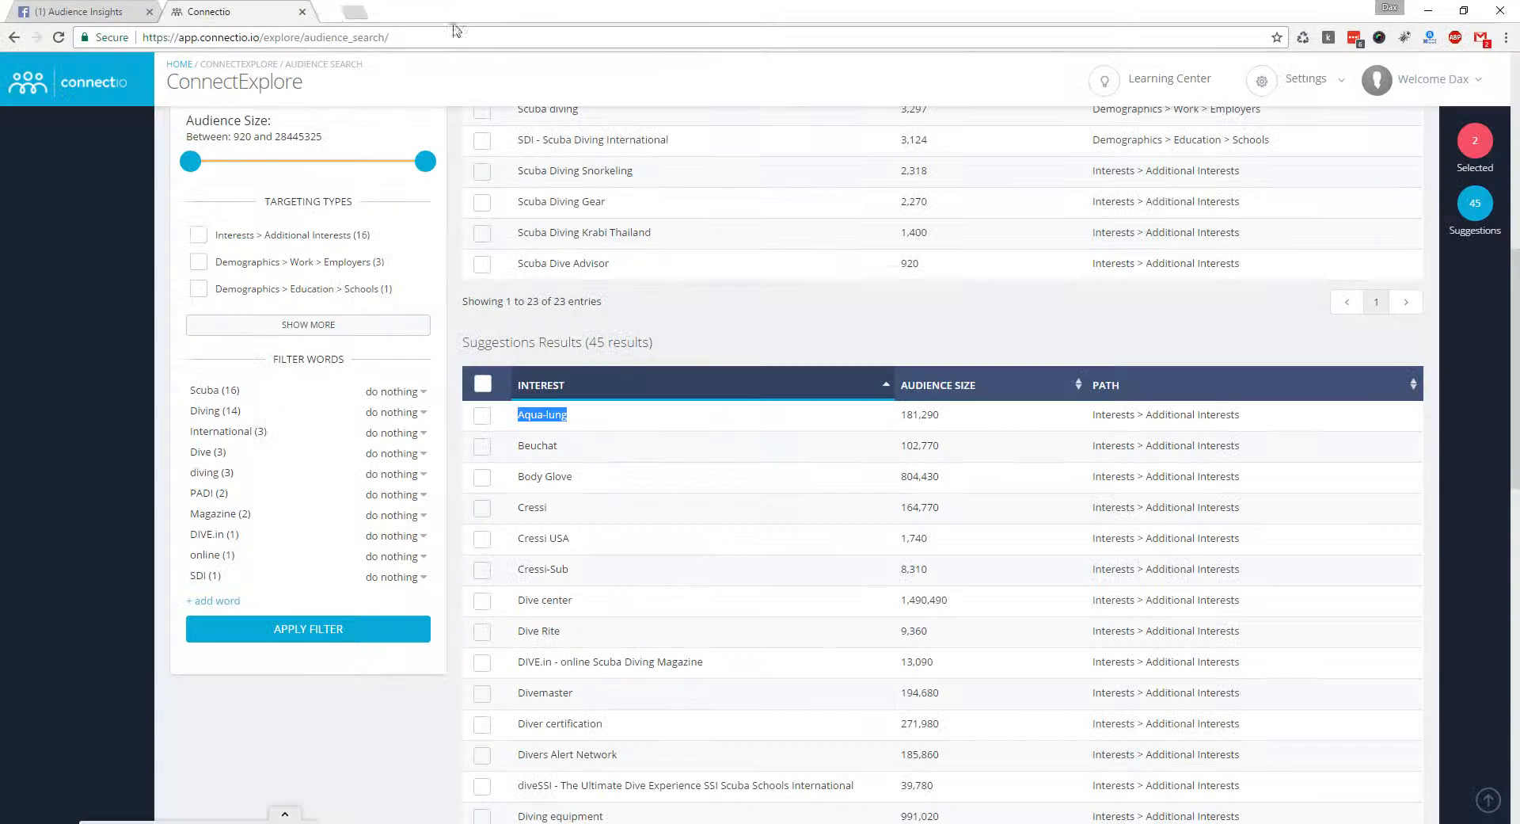
{"action": "left_click", "coordinate": [455, 11]}
{"action": "left_click", "coordinate": [483, 416]}
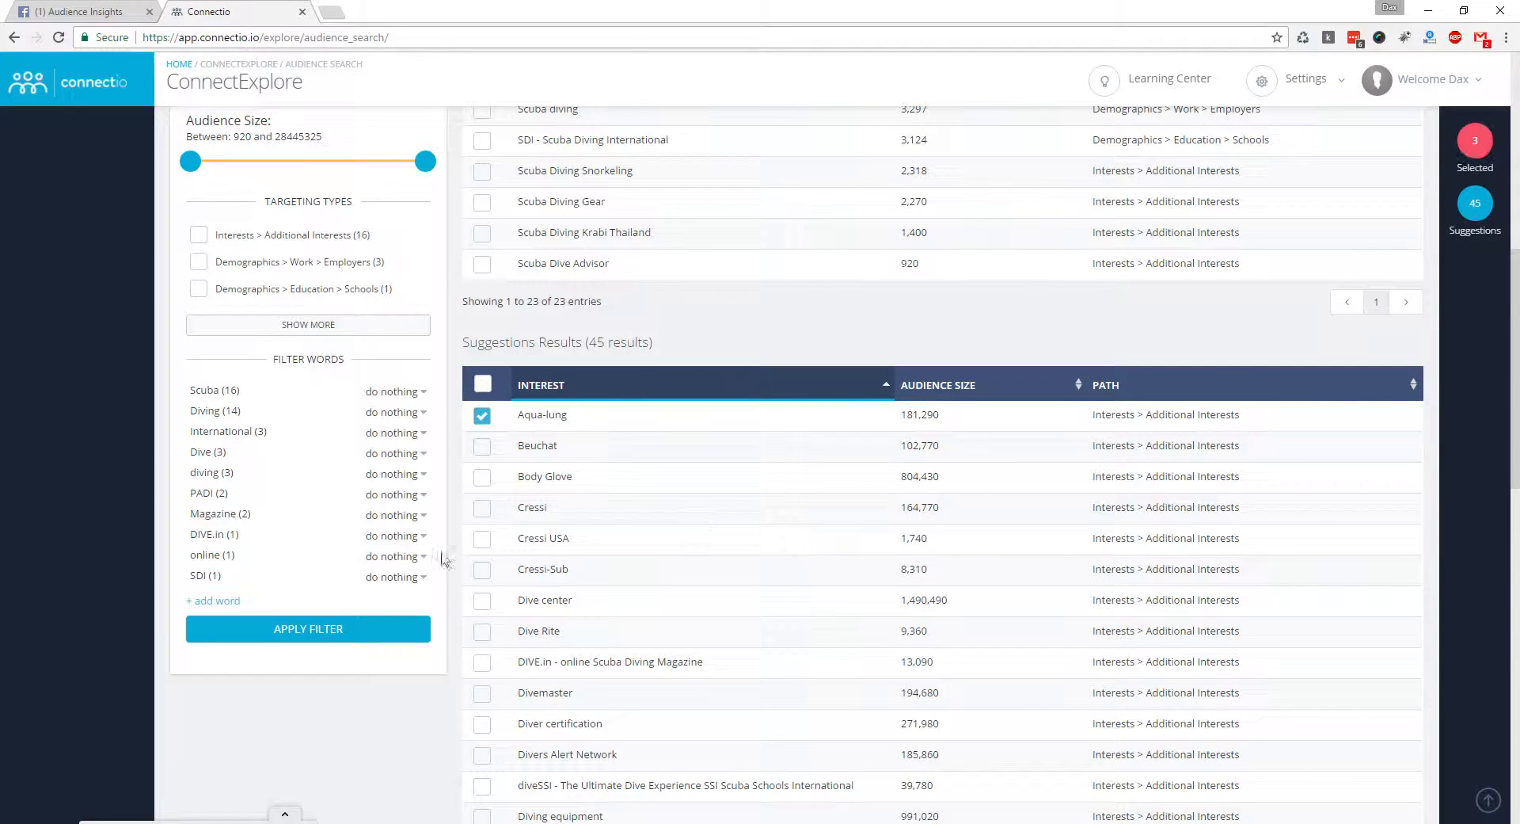
- Look up the suggested Beuchat interest on Google and select it, leaving DIVE.in - online Scuba Diving Magazine unselected in the suggestions
{"action": "scroll", "coordinate": [734, 582], "scroll_direction": "down", "scroll_amount": 3}
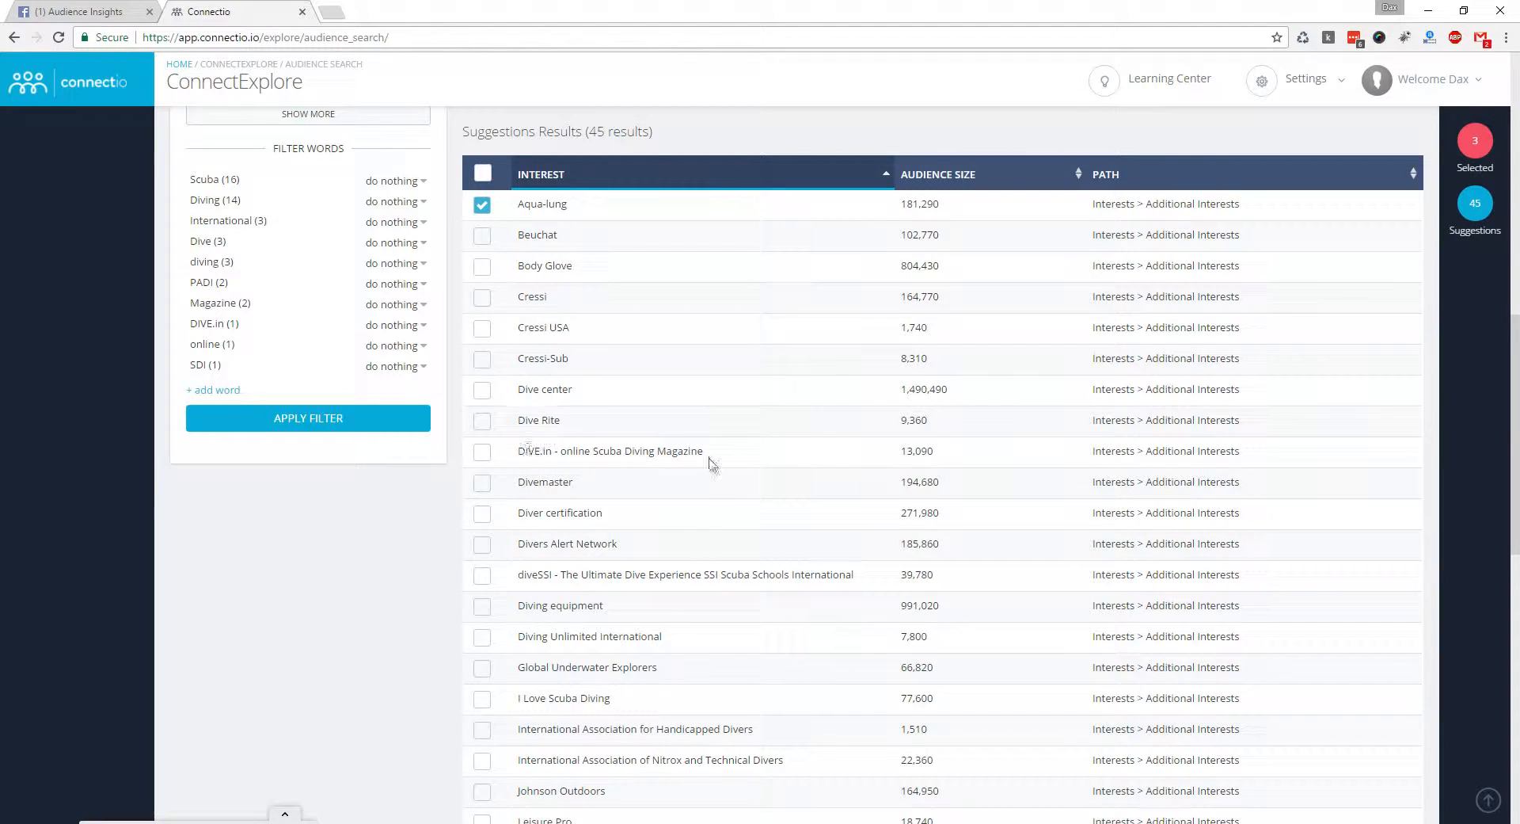
{"action": "left_click", "coordinate": [490, 452]}
{"action": "left_click_drag", "start_coordinate": [520, 238], "coordinate": [625, 228]}
{"action": "right_click", "coordinate": [544, 233]}
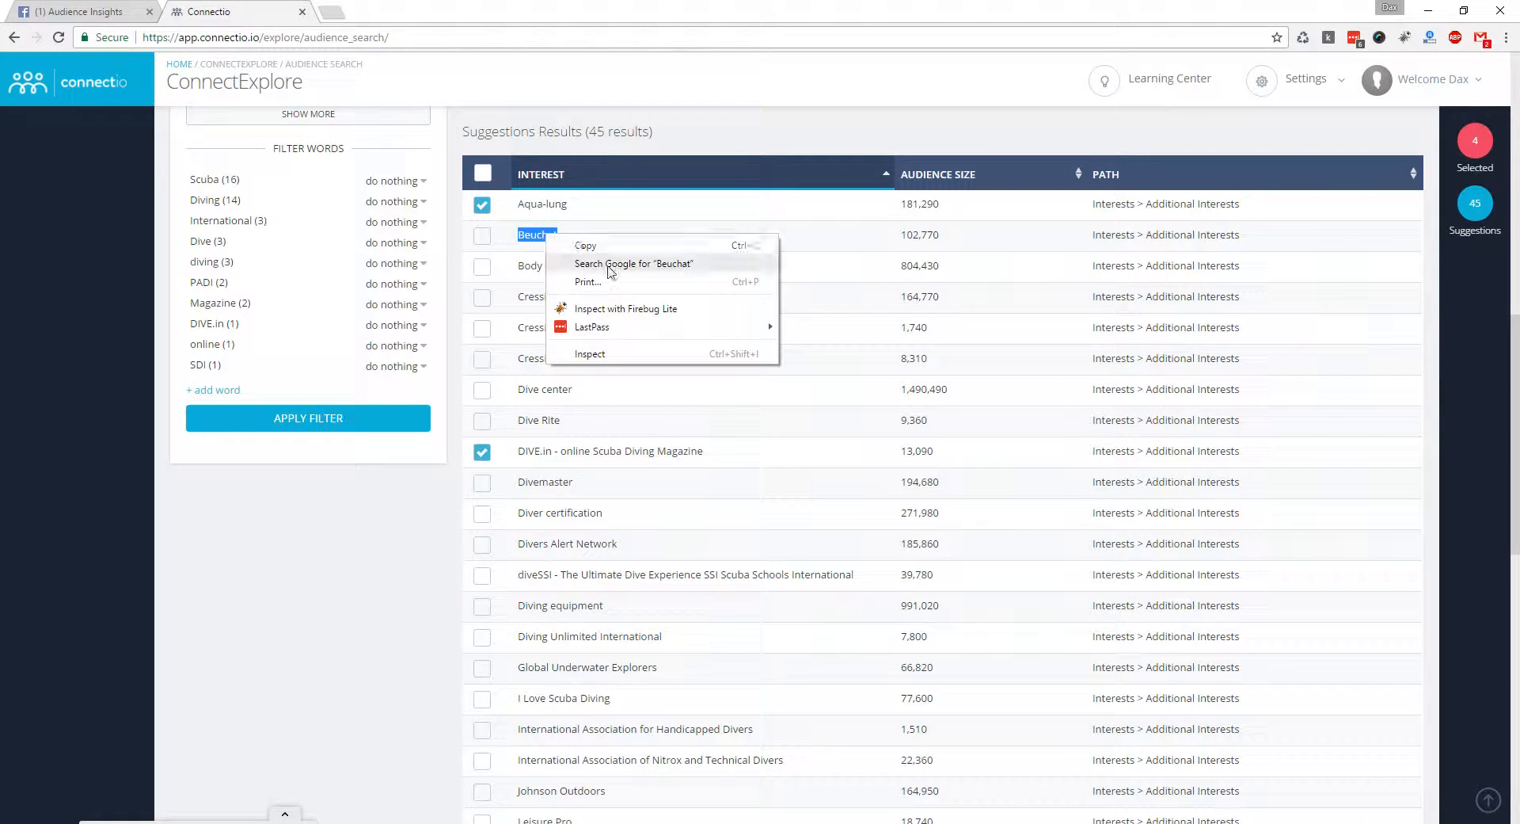
{"action": "left_click", "coordinate": [614, 262]}
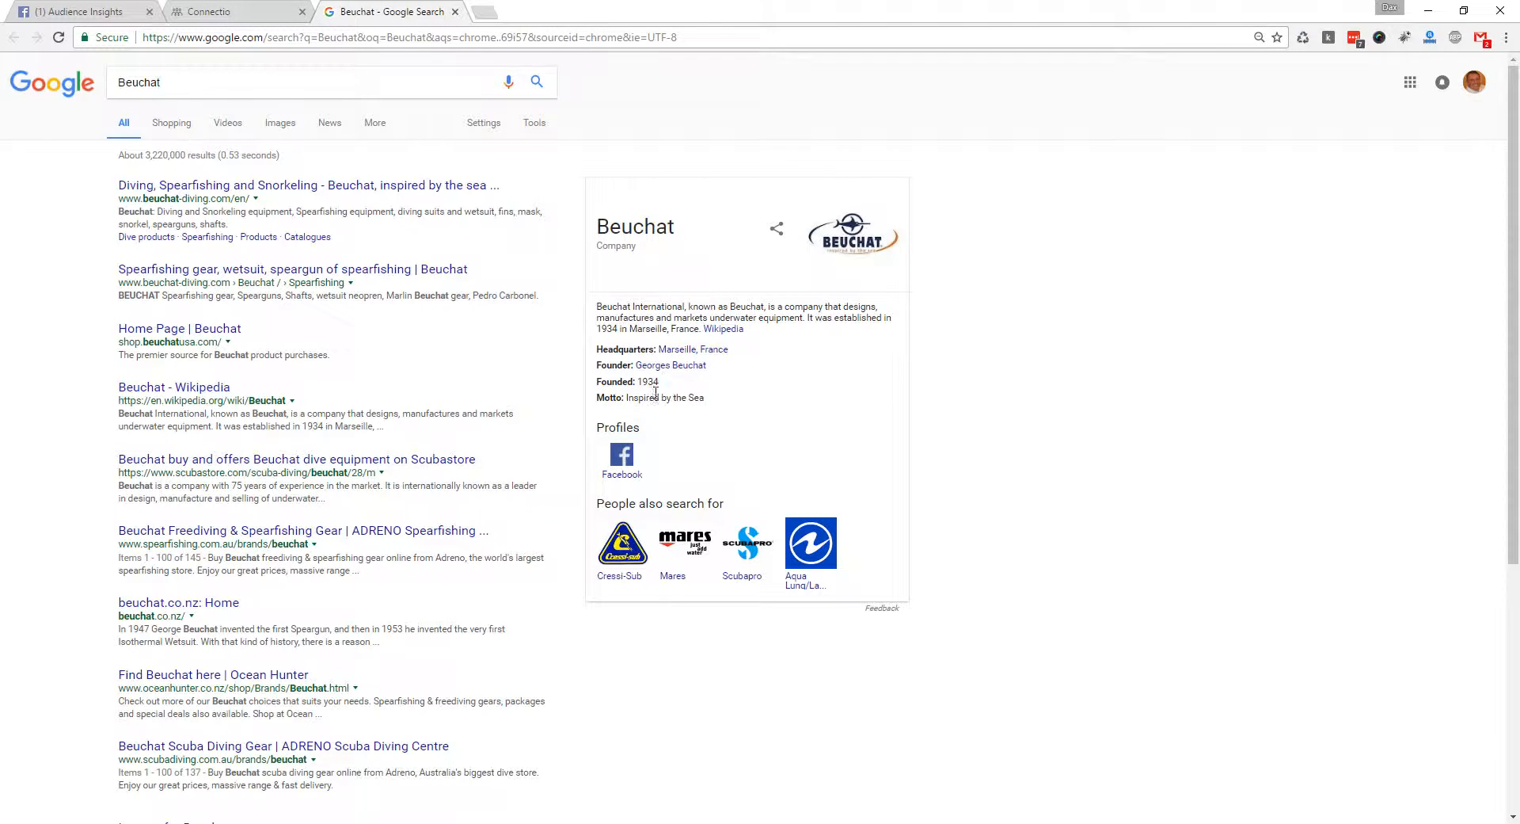
{"action": "left_click", "coordinate": [228, 6]}
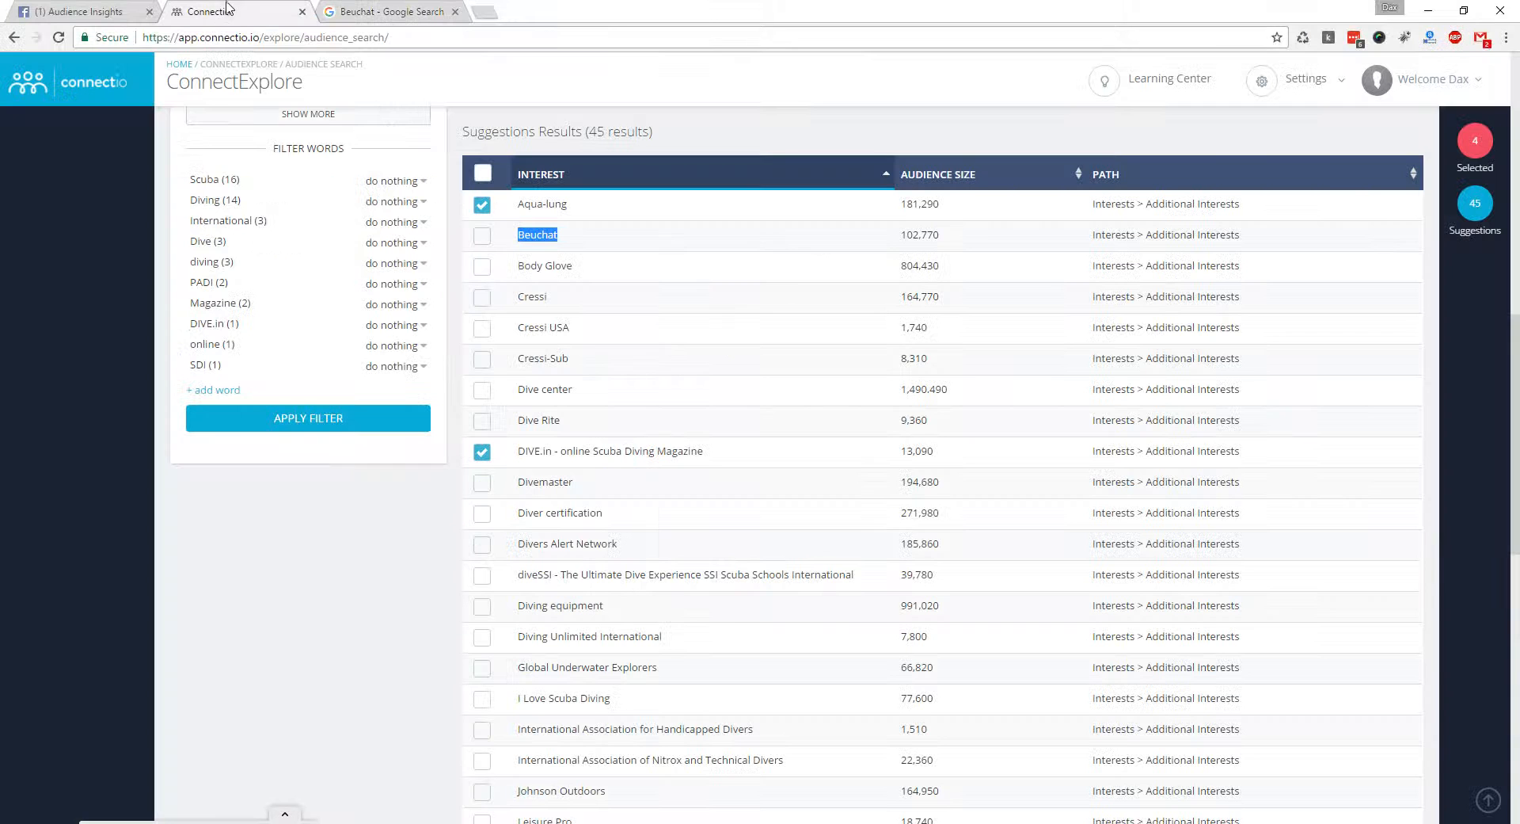
{"action": "left_click", "coordinate": [484, 237]}
{"action": "left_click", "coordinate": [486, 461]}
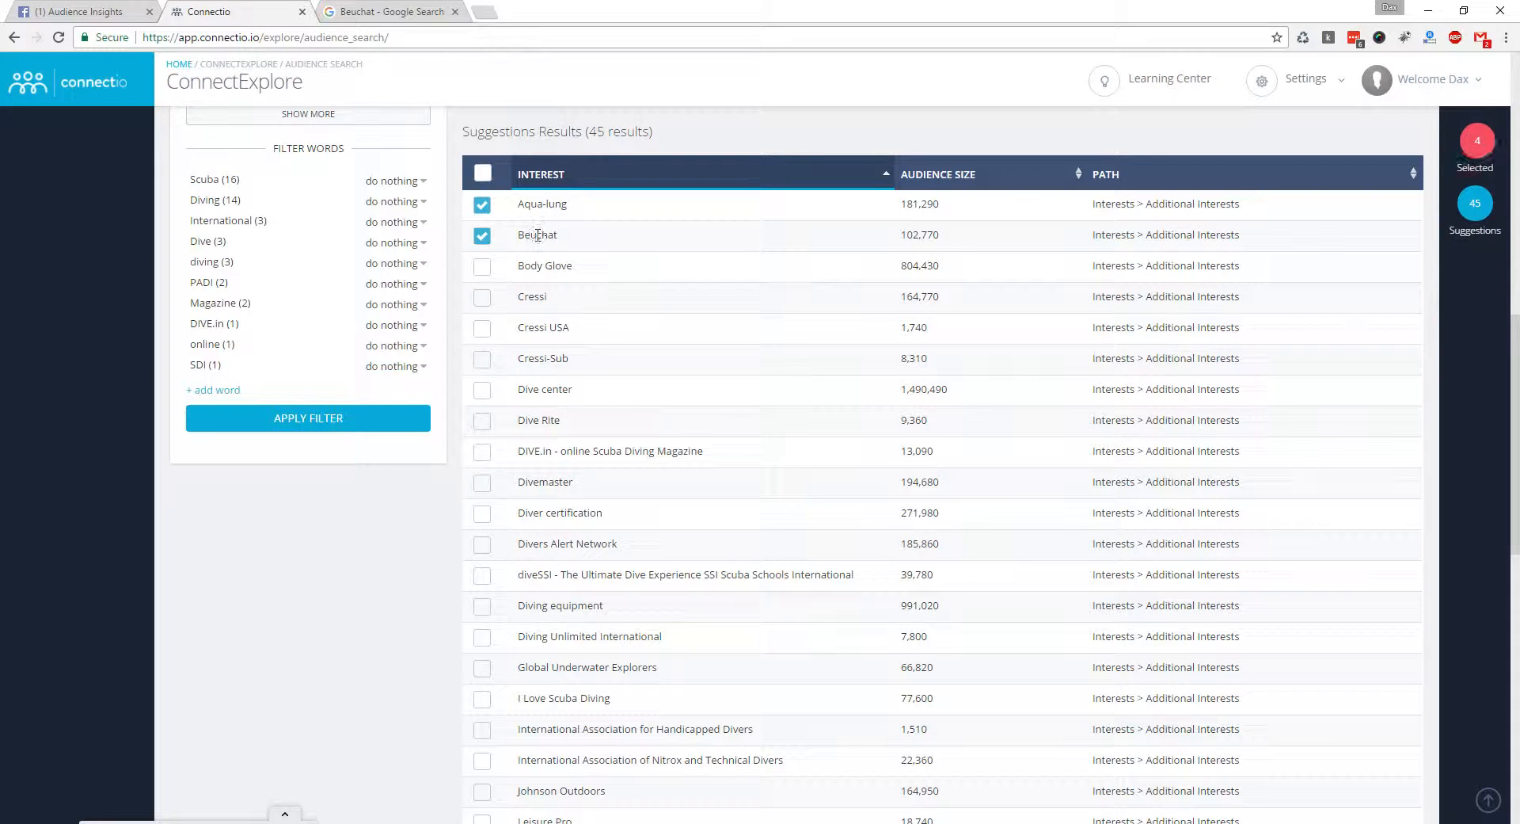
- Look up the suggested Cressi interest on Google, return to ConnectExplore, and select it
{"action": "left_click_drag", "start_coordinate": [543, 295], "coordinate": [545, 296]}
{"action": "left_click", "coordinate": [513, 306]}
{"action": "right_click", "coordinate": [537, 304]}
{"action": "left_click", "coordinate": [602, 326]}
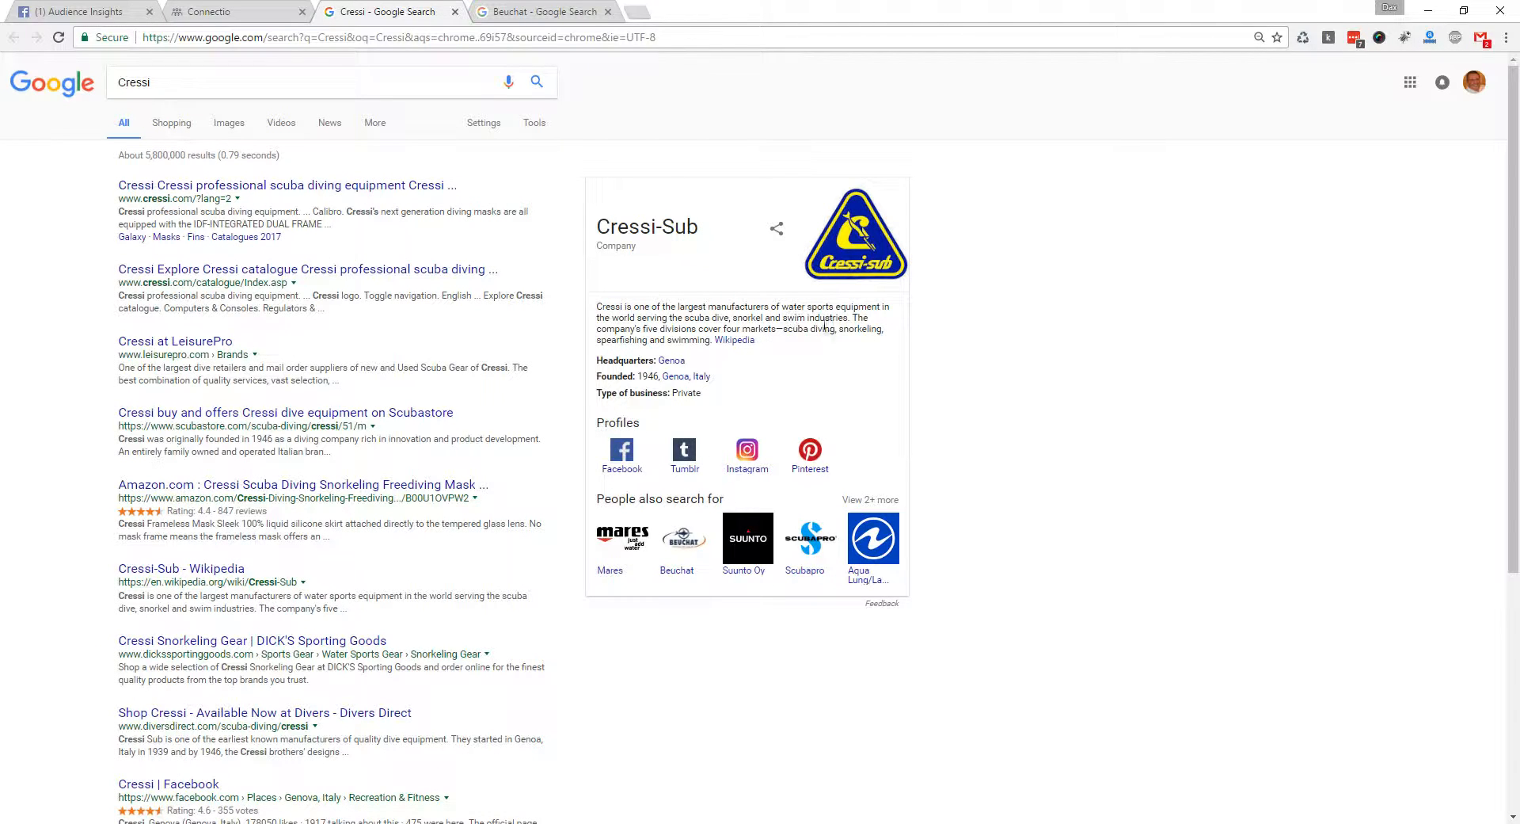
{"action": "left_click", "coordinate": [232, 12]}
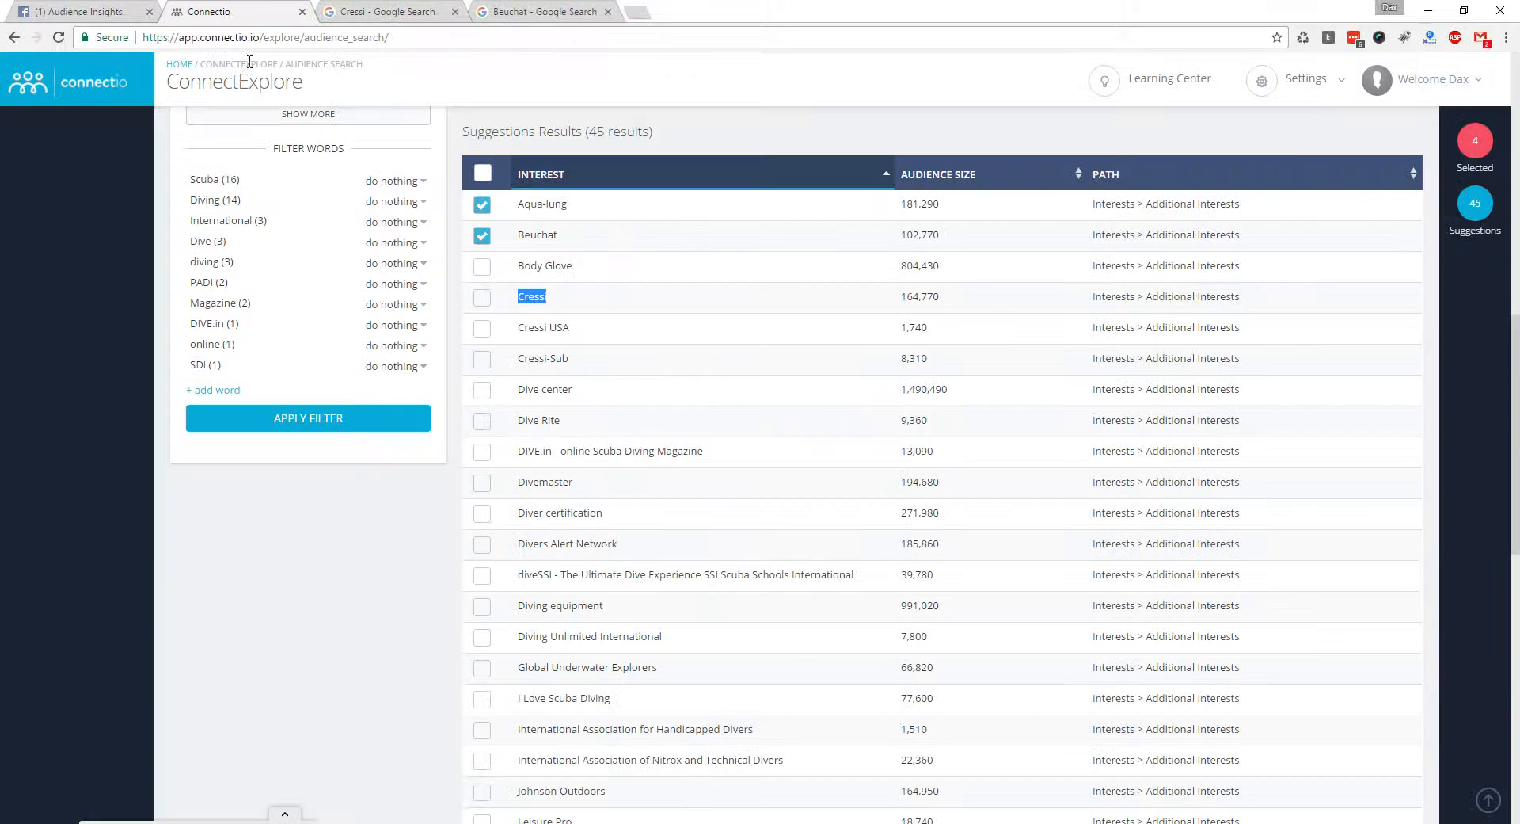
{"action": "left_click", "coordinate": [482, 297]}
- Sort the suggestions by audience size from largest to smallest and select Professional Association of Diving Instructors
{"action": "left_click", "coordinate": [955, 175]}
{"action": "left_click", "coordinate": [955, 176]}
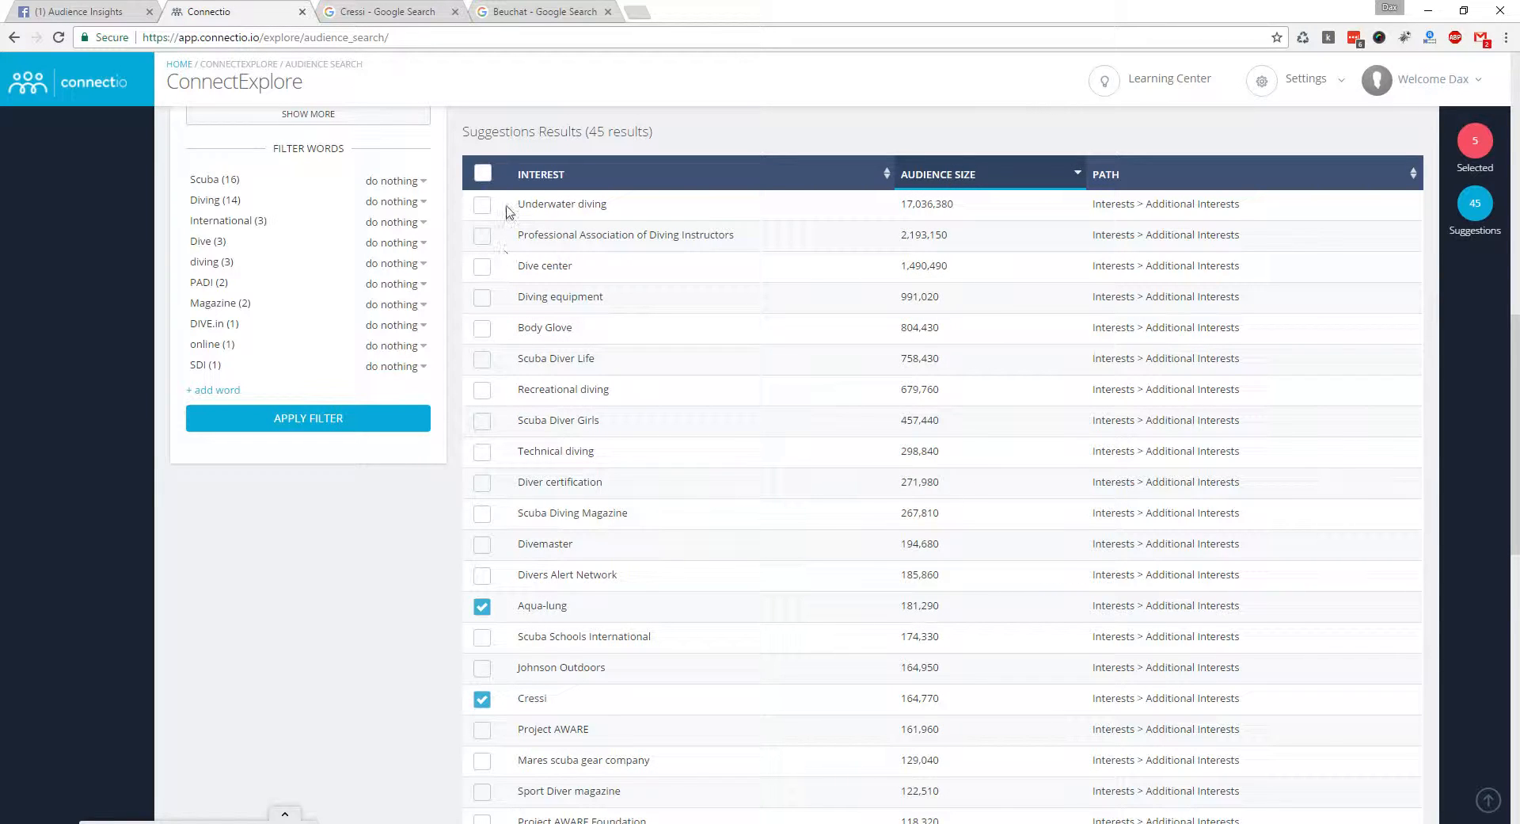
{"action": "left_click_drag", "start_coordinate": [529, 237], "coordinate": [741, 234]}
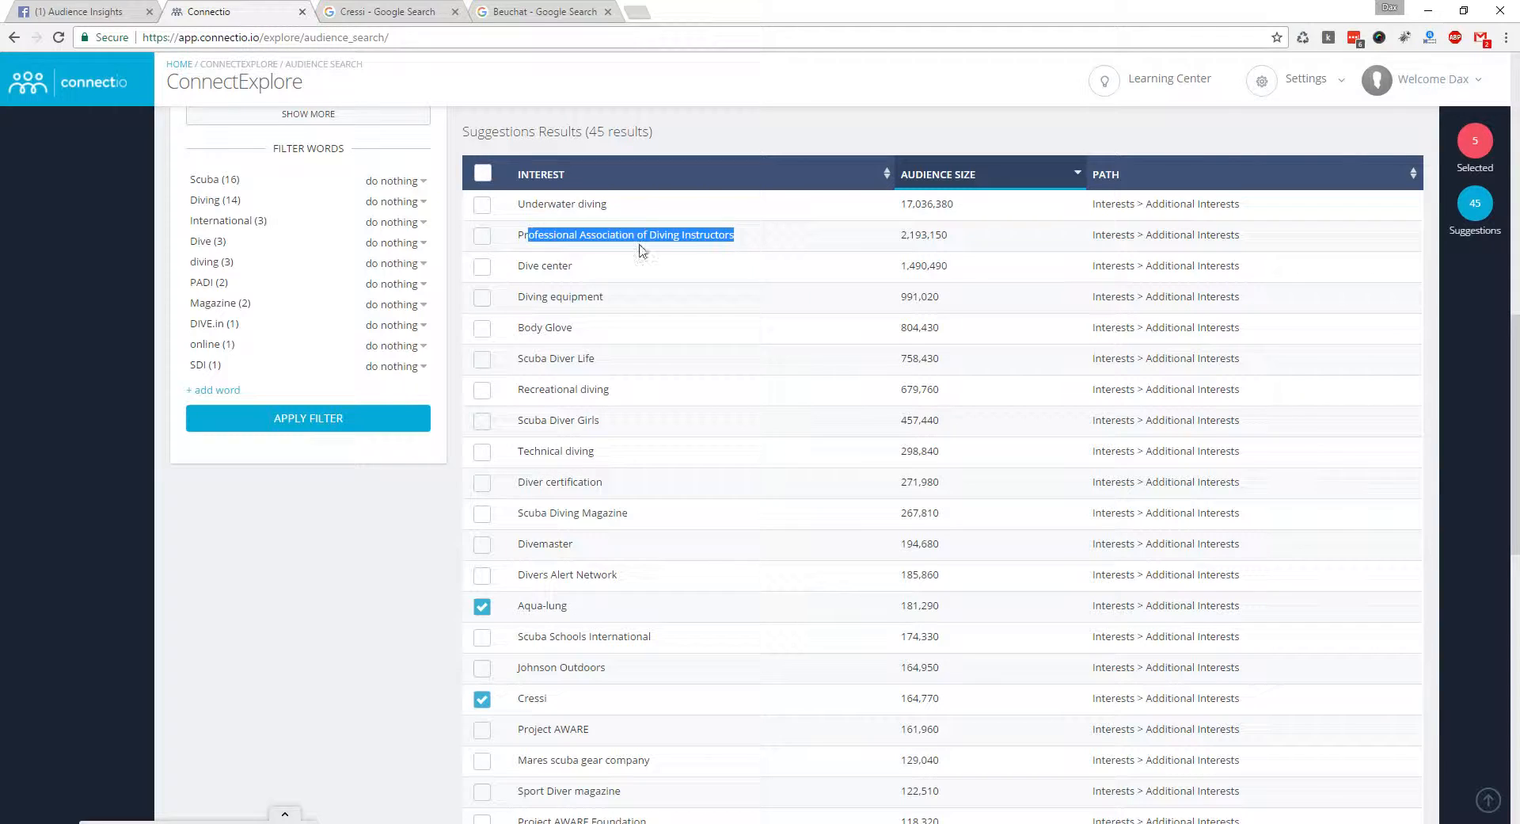
{"action": "left_click", "coordinate": [483, 236]}
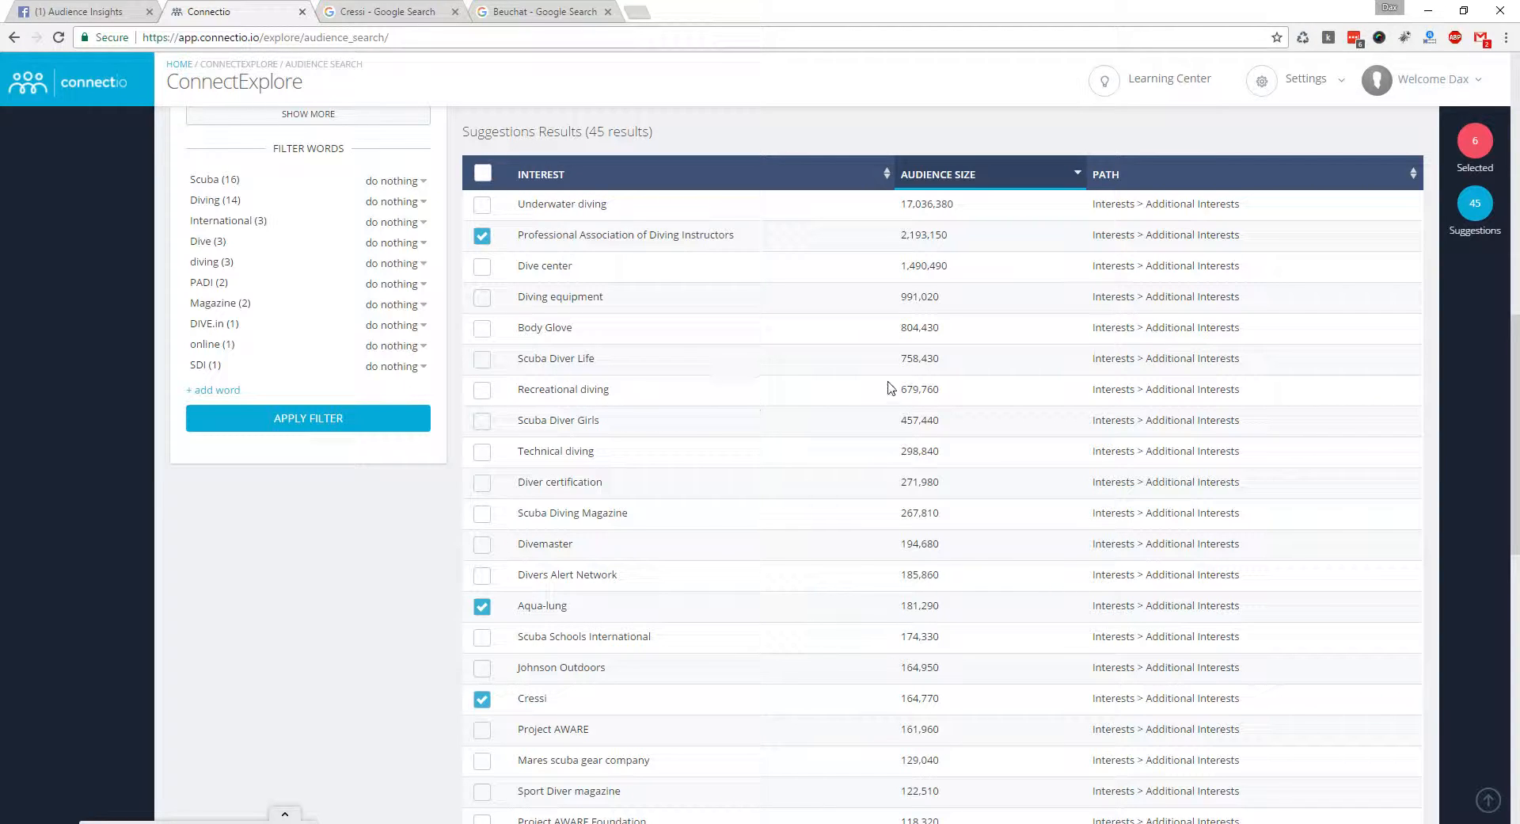
- Look up the suggested Scuba Diver Life interest on Google, return to ConnectExplore, and select it
{"action": "left_click_drag", "start_coordinate": [520, 360], "coordinate": [640, 366]}
{"action": "right_click", "coordinate": [558, 358]}
{"action": "left_click", "coordinate": [671, 383]}
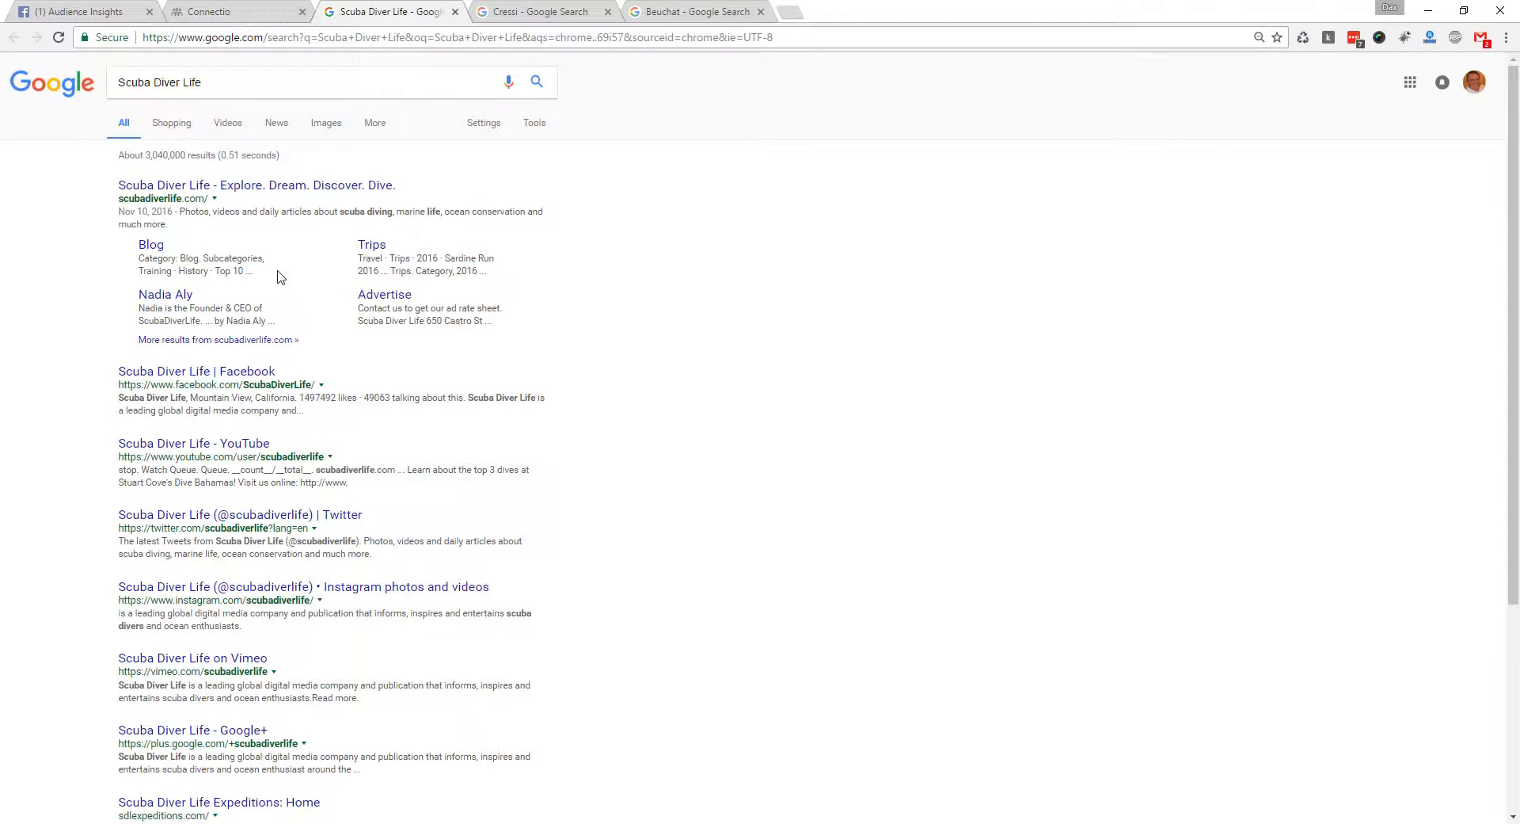
{"action": "left_click", "coordinate": [224, 10]}
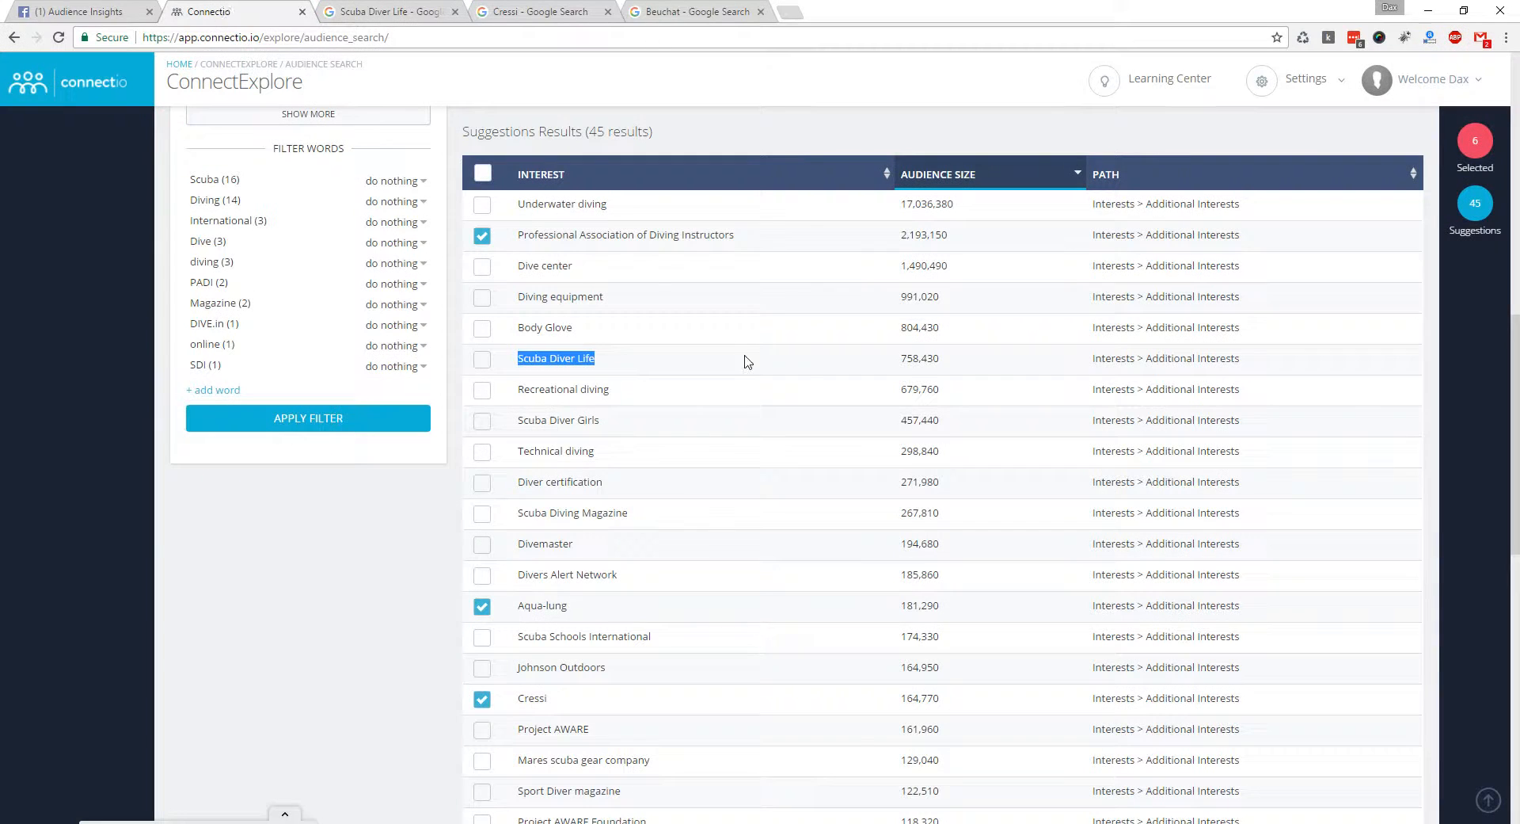
{"action": "left_click", "coordinate": [482, 360]}
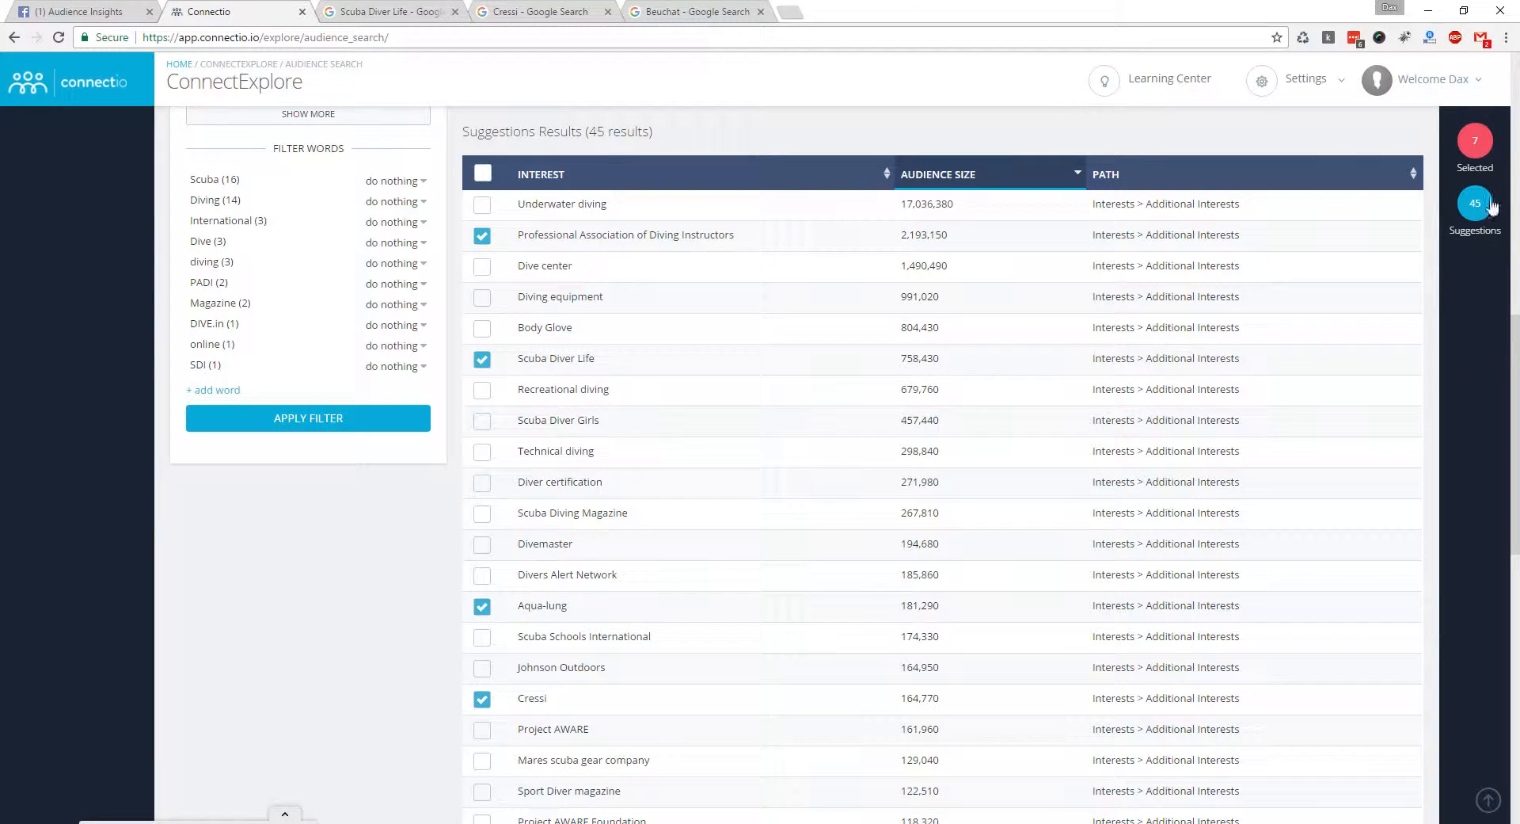
- Mark every interest in the list of selected audiences and show new suggestions based on them
{"action": "left_click", "coordinate": [1475, 140]}
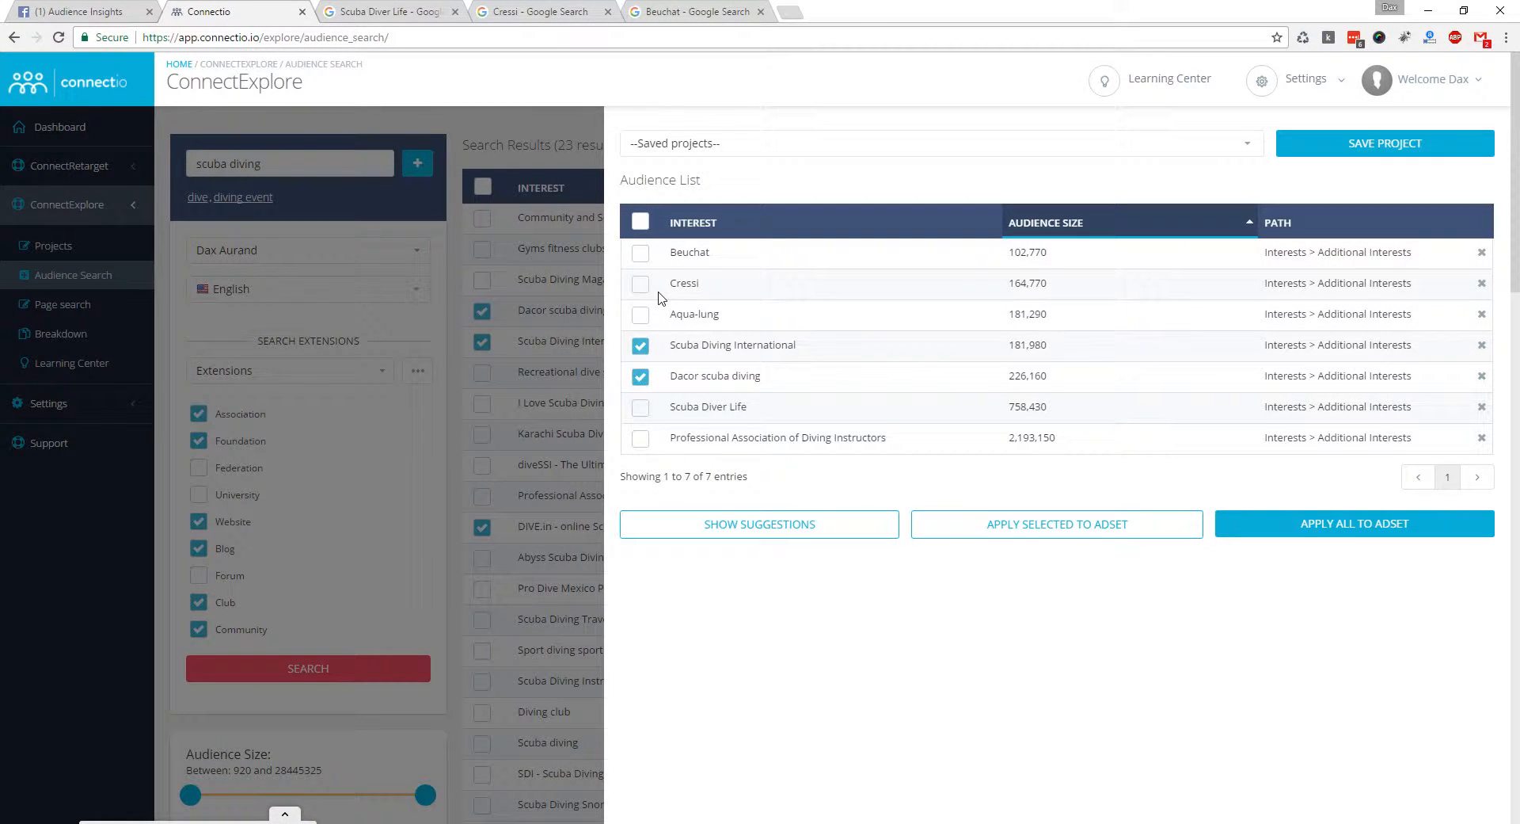
{"action": "left_click", "coordinate": [640, 222]}
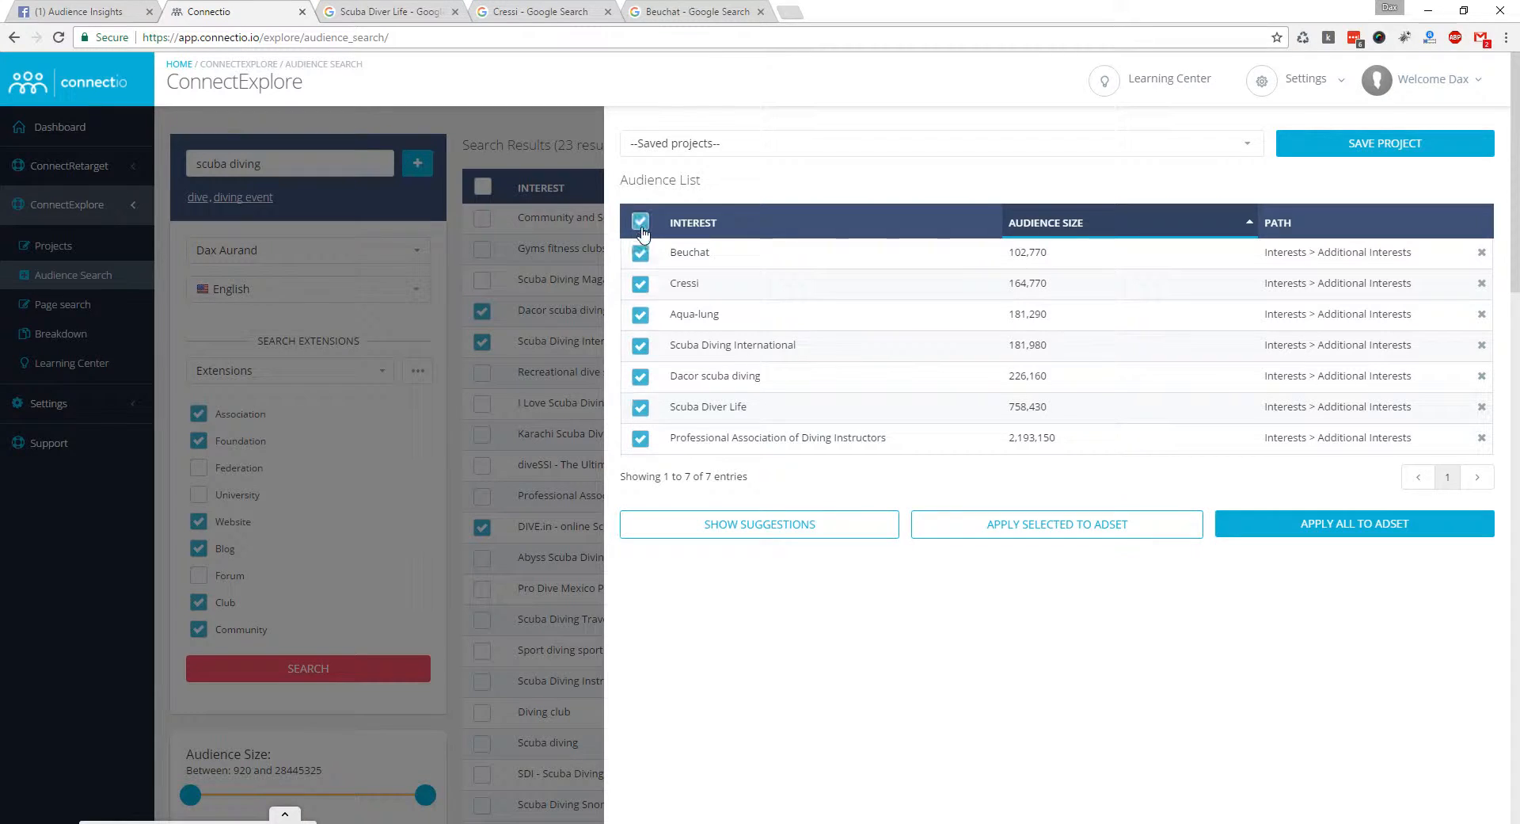
{"action": "left_click", "coordinate": [811, 547]}
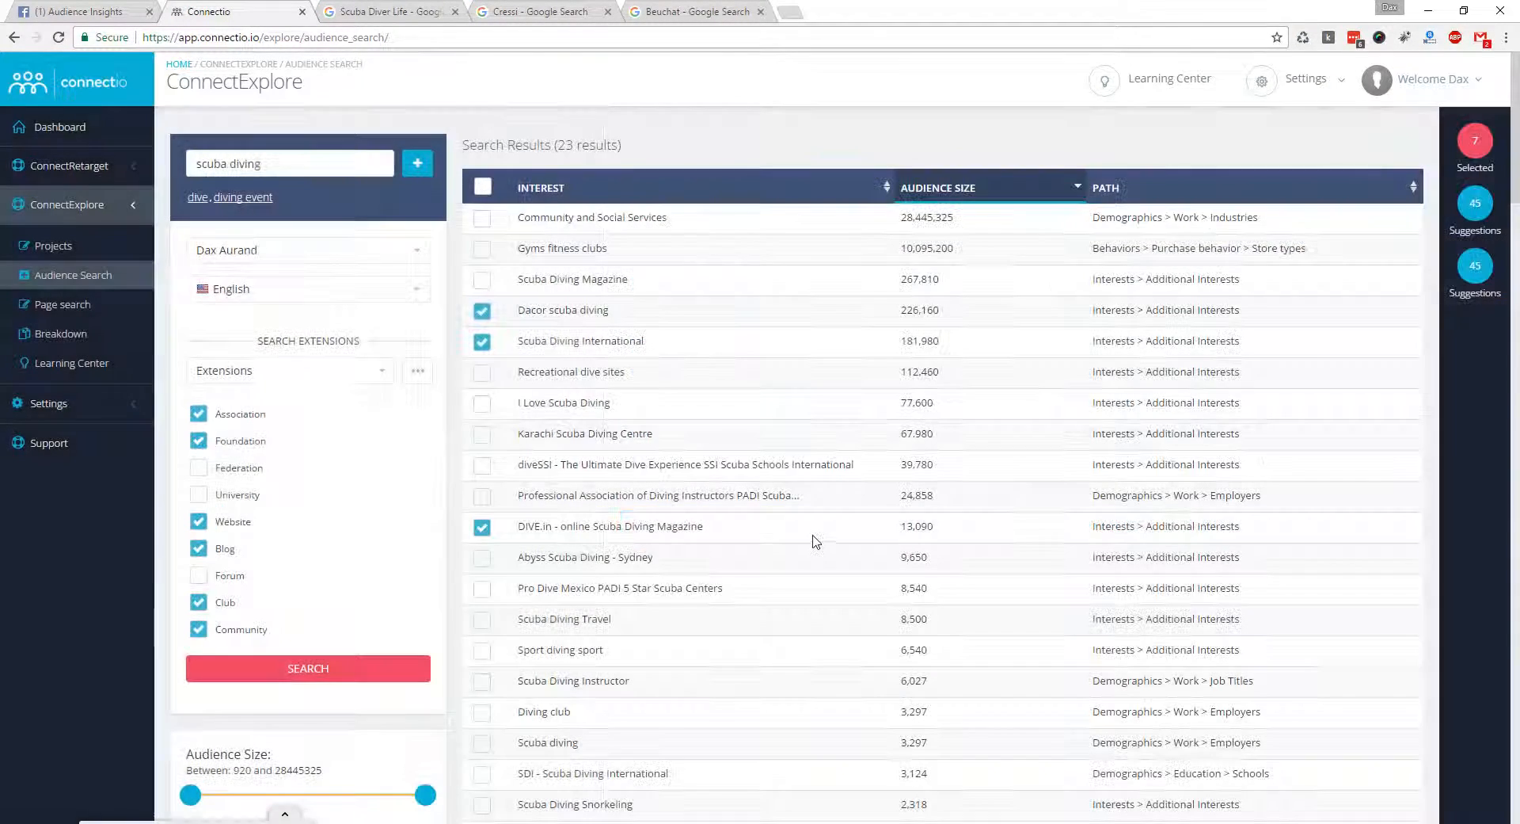
- Find the second suggestions table below the first one and sort it by audience size from largest to smallest
{"action": "scroll", "coordinate": [819, 531], "scroll_direction": "down", "scroll_amount": 10}
{"action": "scroll", "coordinate": [821, 525], "scroll_direction": "up", "scroll_amount": 3}
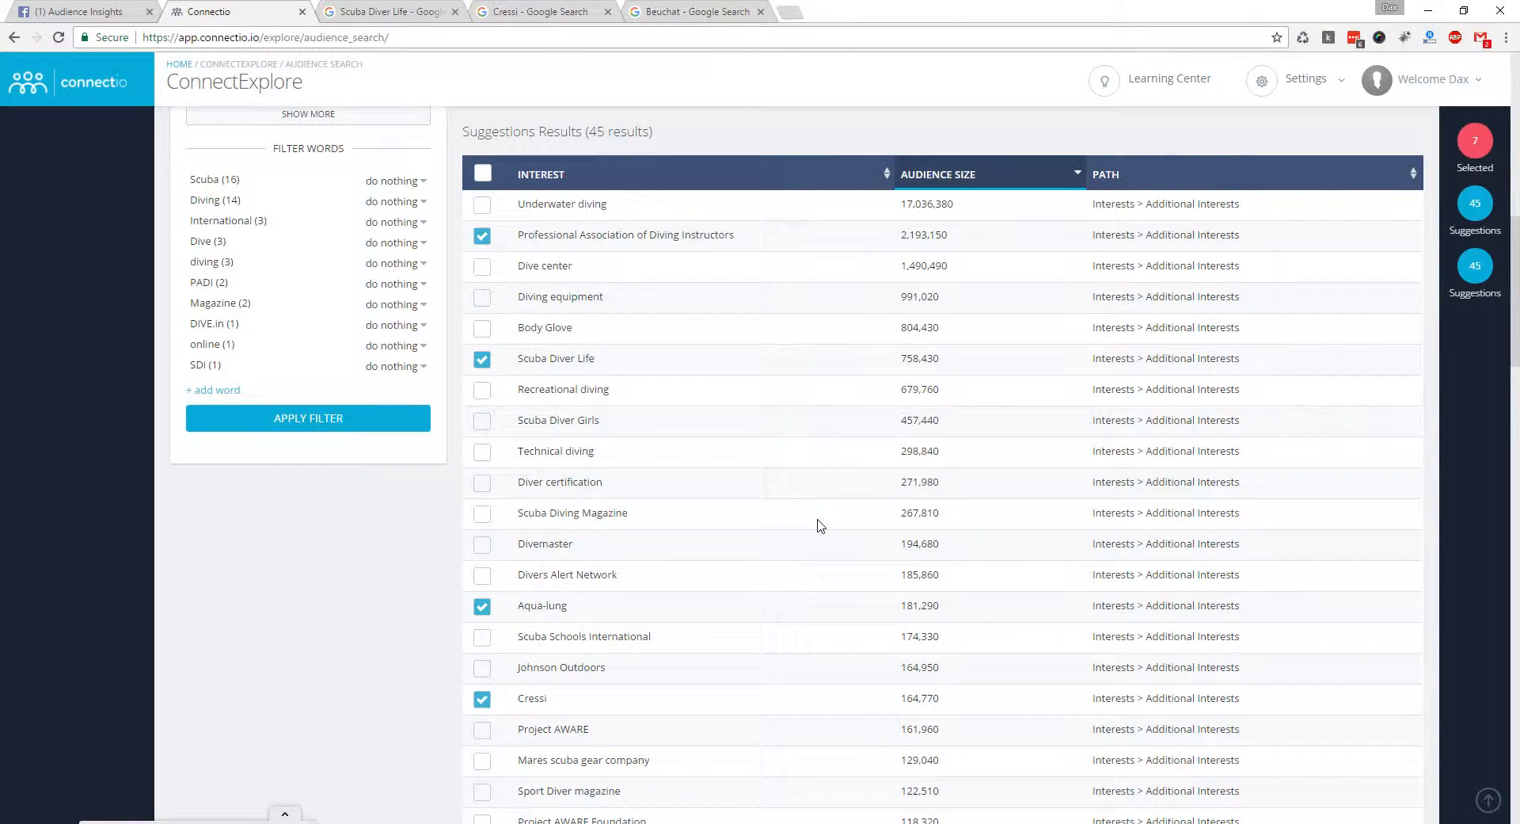
{"action": "scroll", "coordinate": [820, 526], "scroll_direction": "down", "scroll_amount": 19}
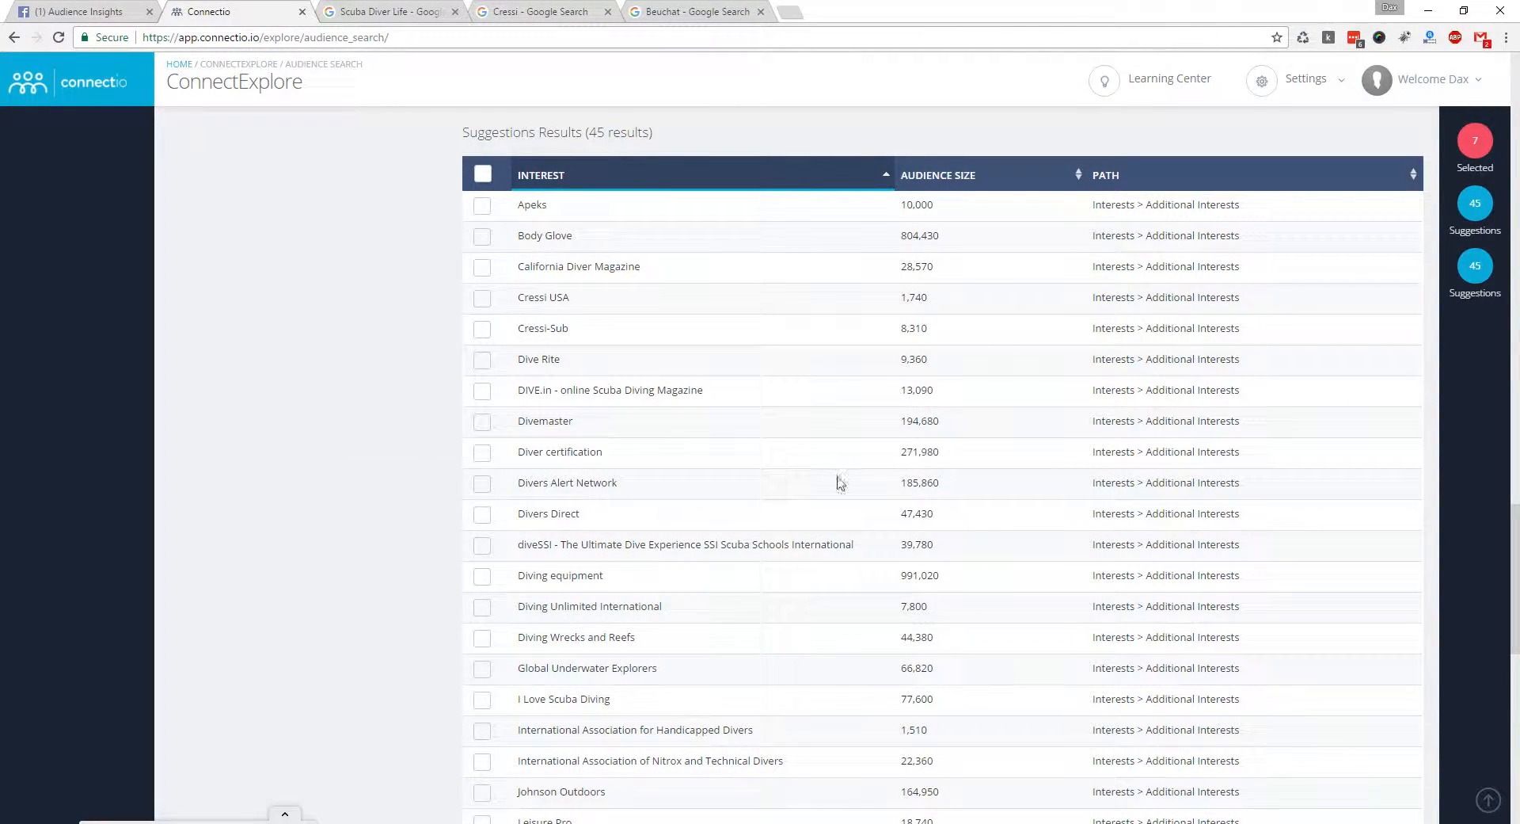
{"action": "scroll", "coordinate": [846, 482], "scroll_direction": "up", "scroll_amount": 9}
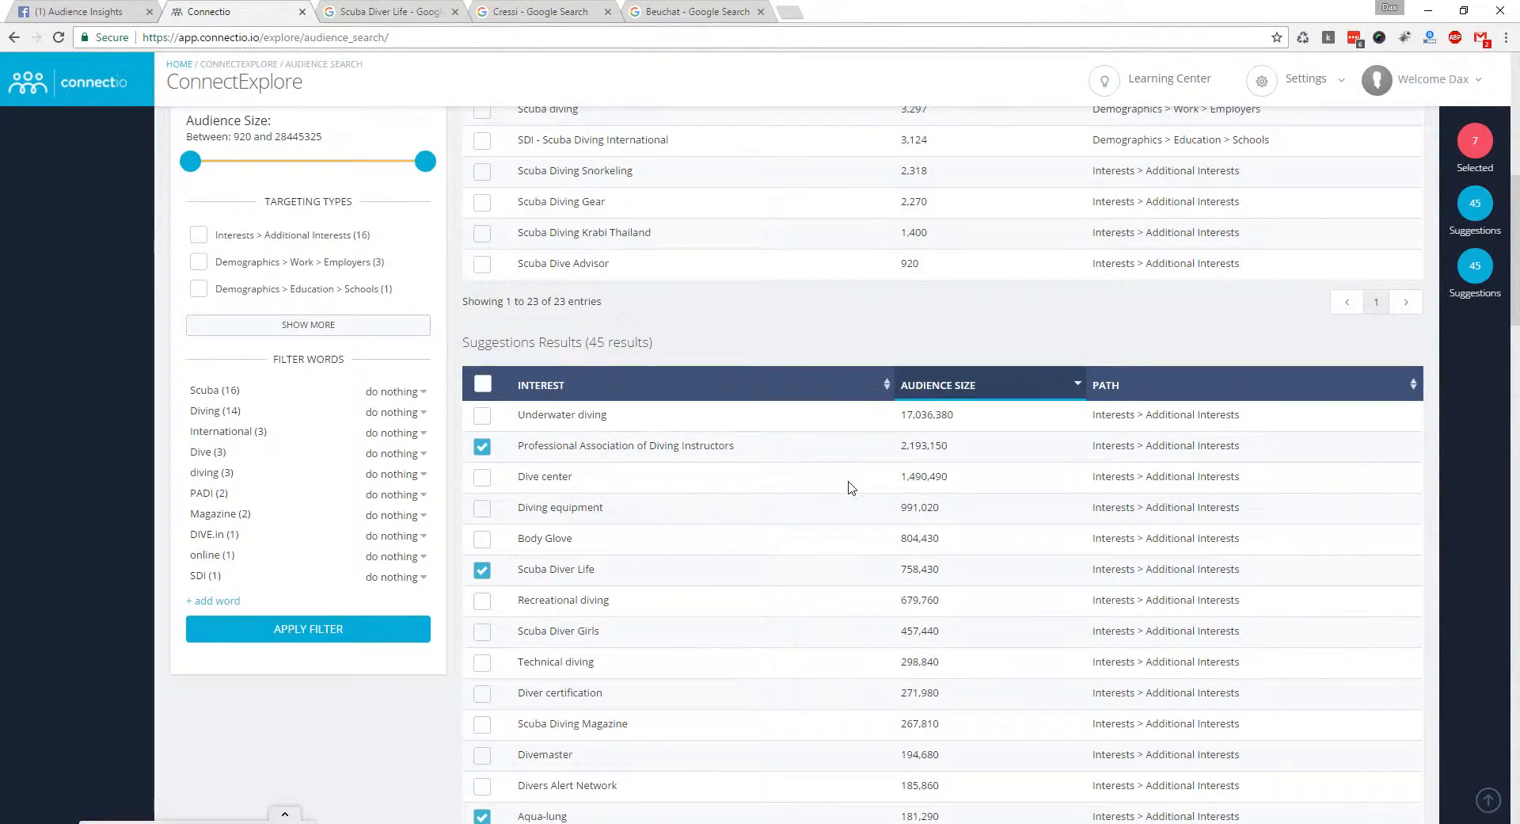
{"action": "scroll", "coordinate": [851, 482], "scroll_direction": "up", "scroll_amount": 3}
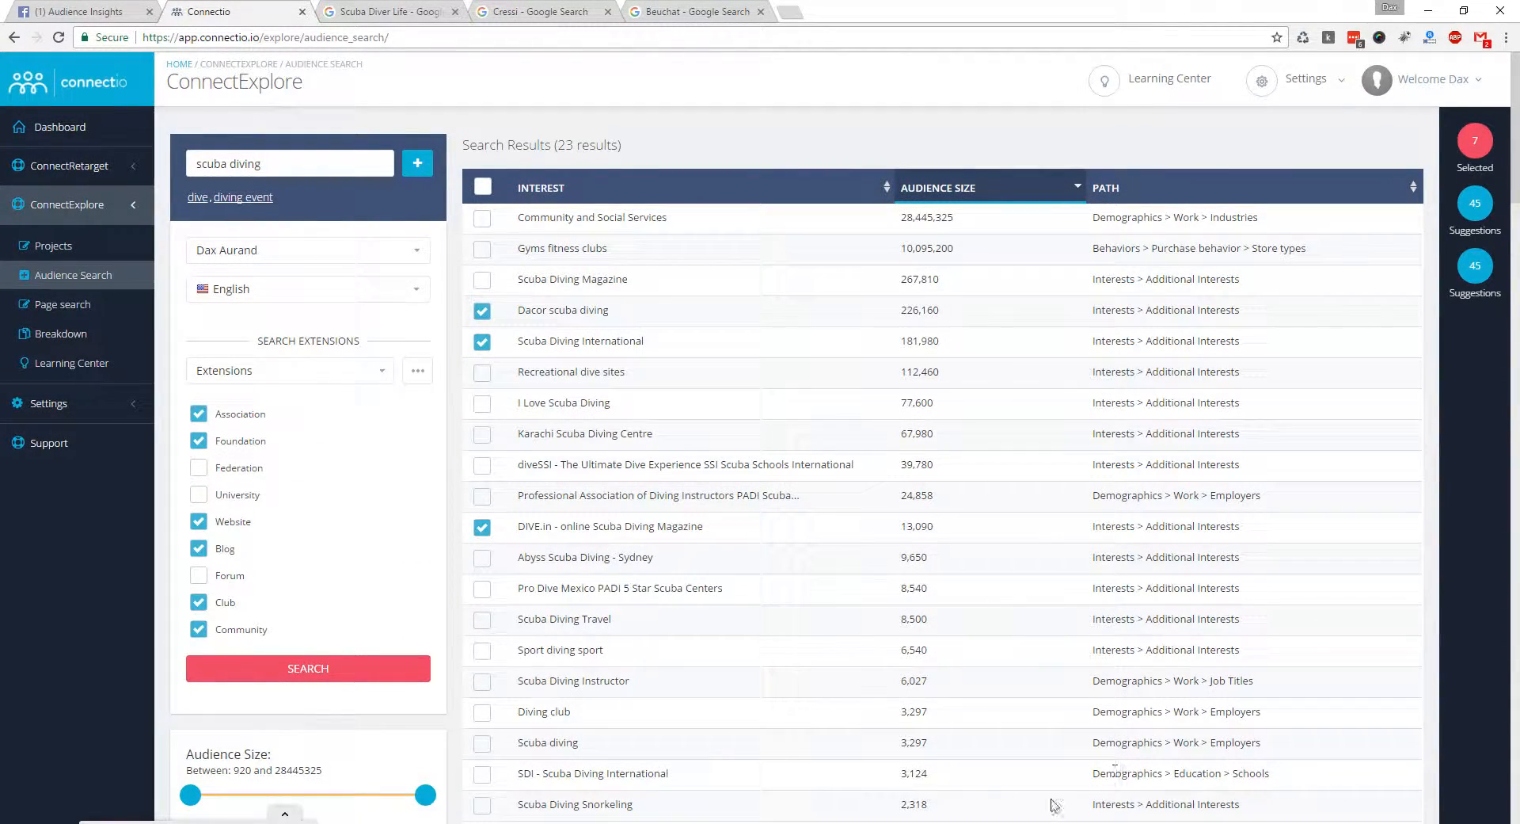
{"action": "scroll", "coordinate": [667, 523], "scroll_direction": "down", "scroll_amount": 12}
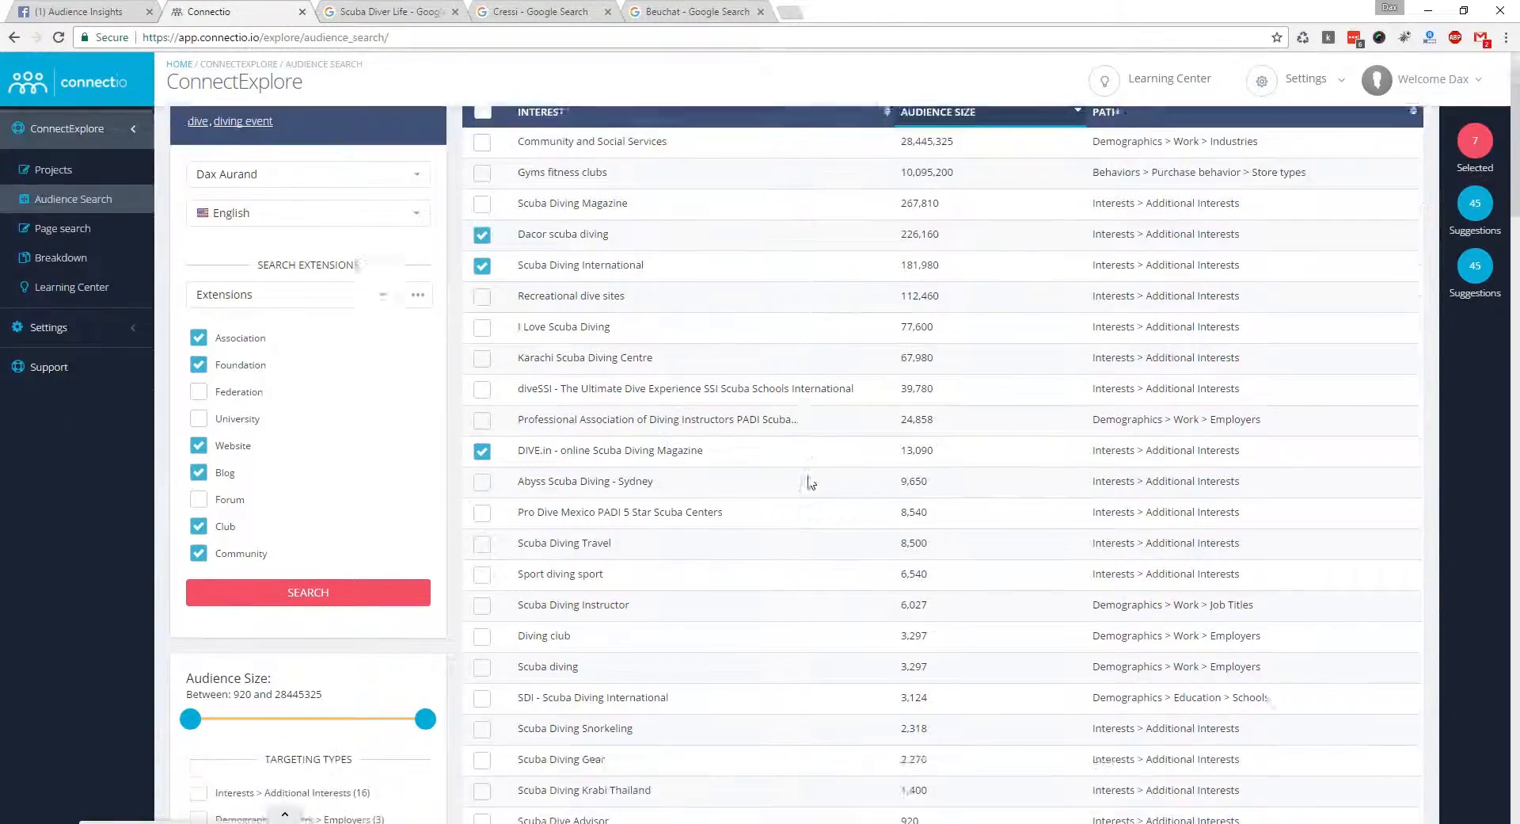
{"action": "scroll", "coordinate": [927, 501], "scroll_direction": "down", "scroll_amount": 15}
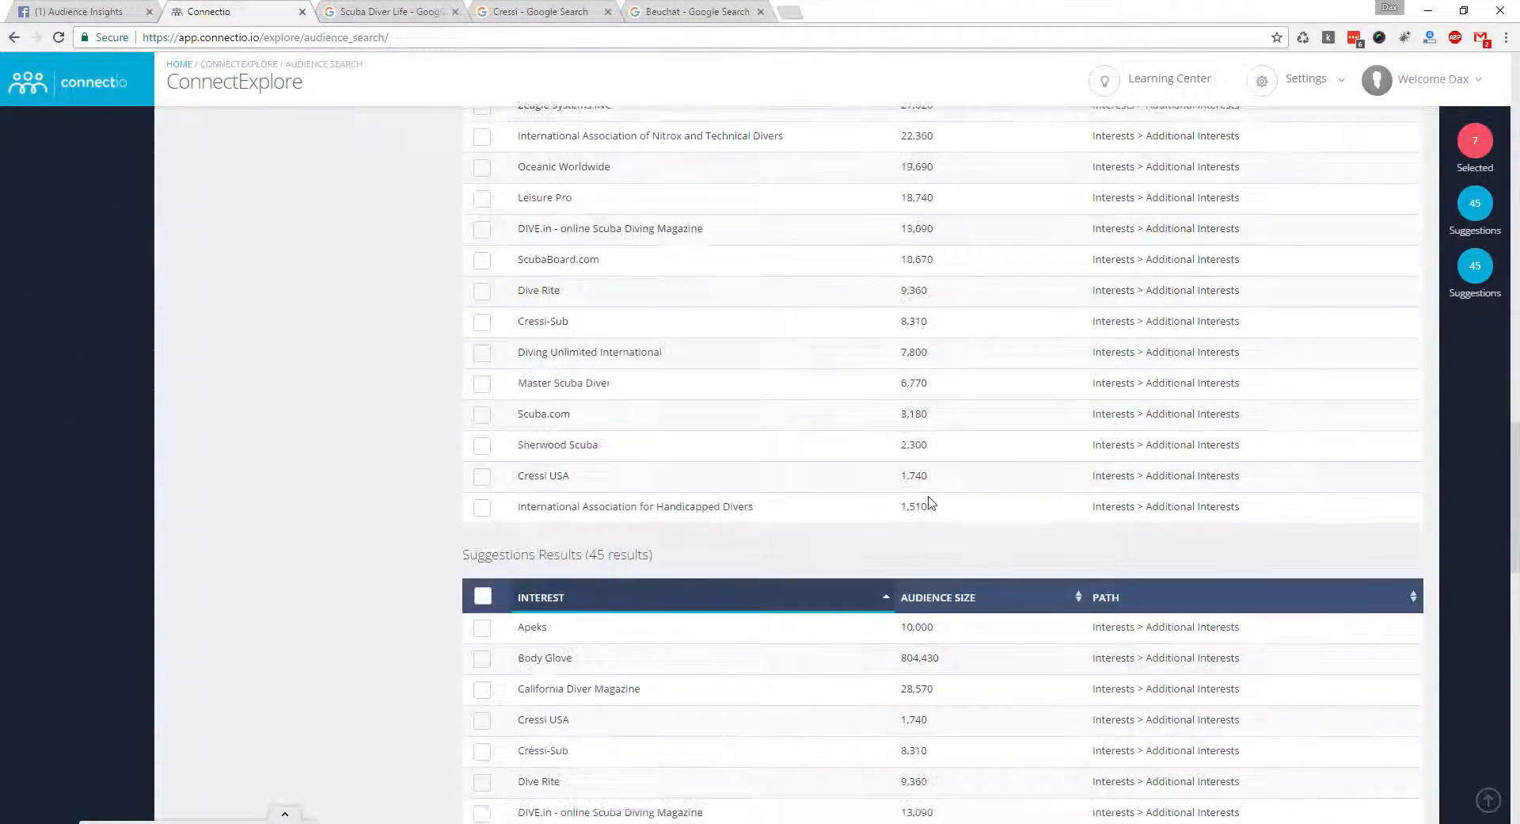
{"action": "scroll", "coordinate": [876, 475], "scroll_direction": "up", "scroll_amount": 3}
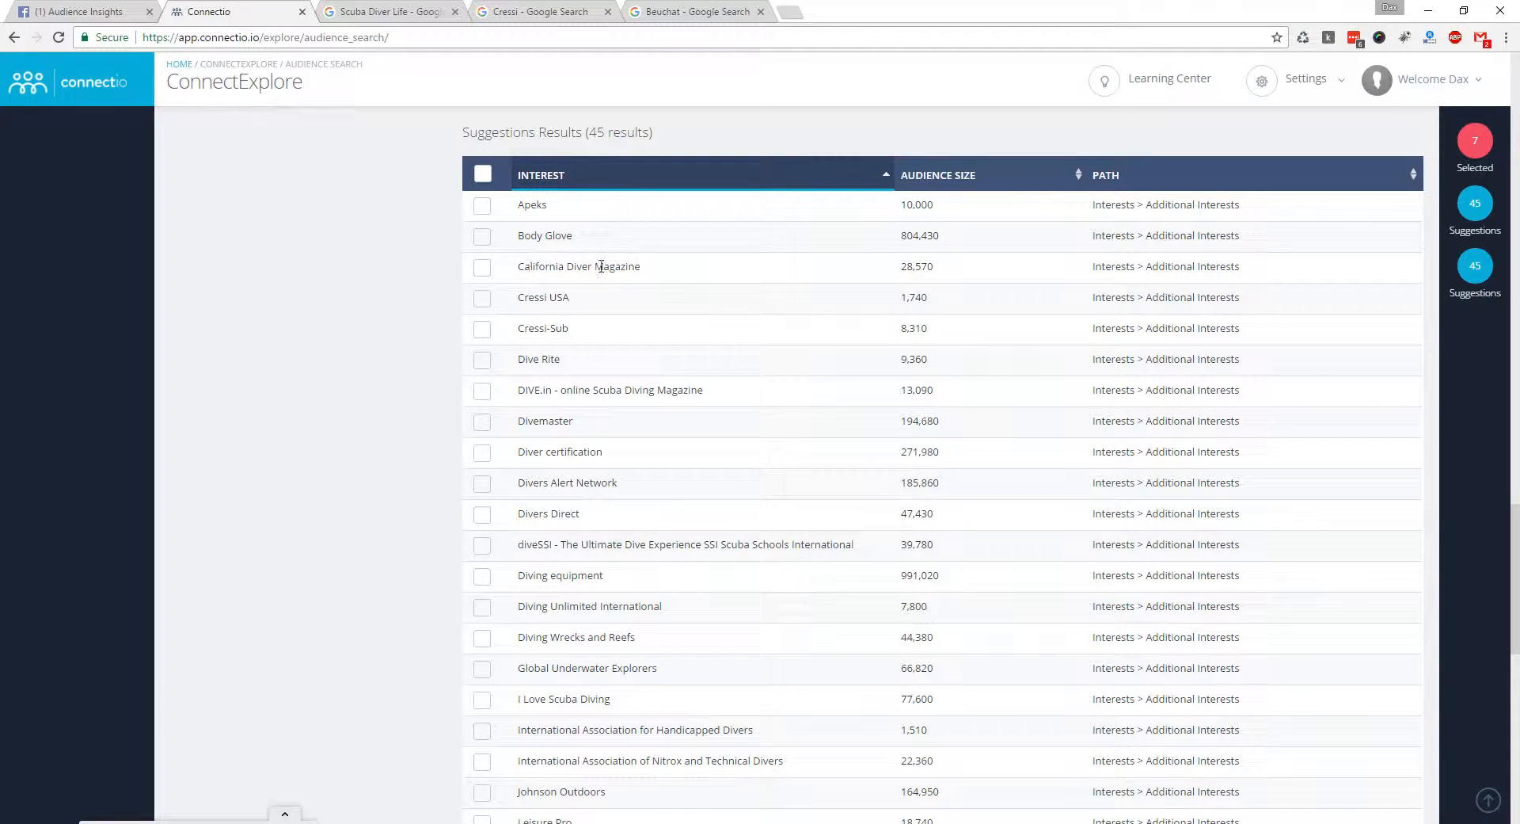
{"action": "left_click", "coordinate": [955, 177]}
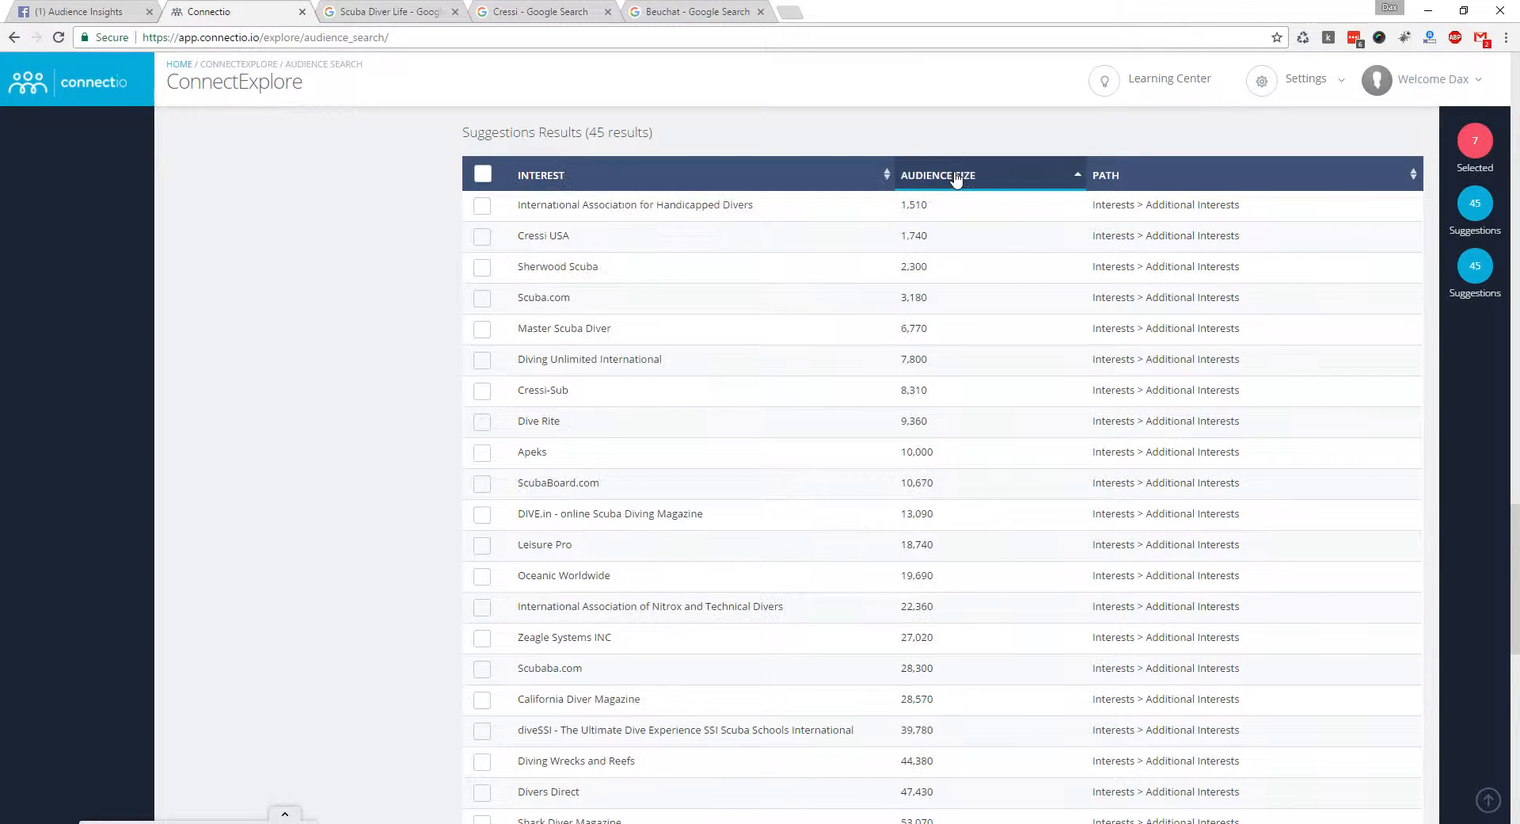
{"action": "left_click", "coordinate": [955, 176]}
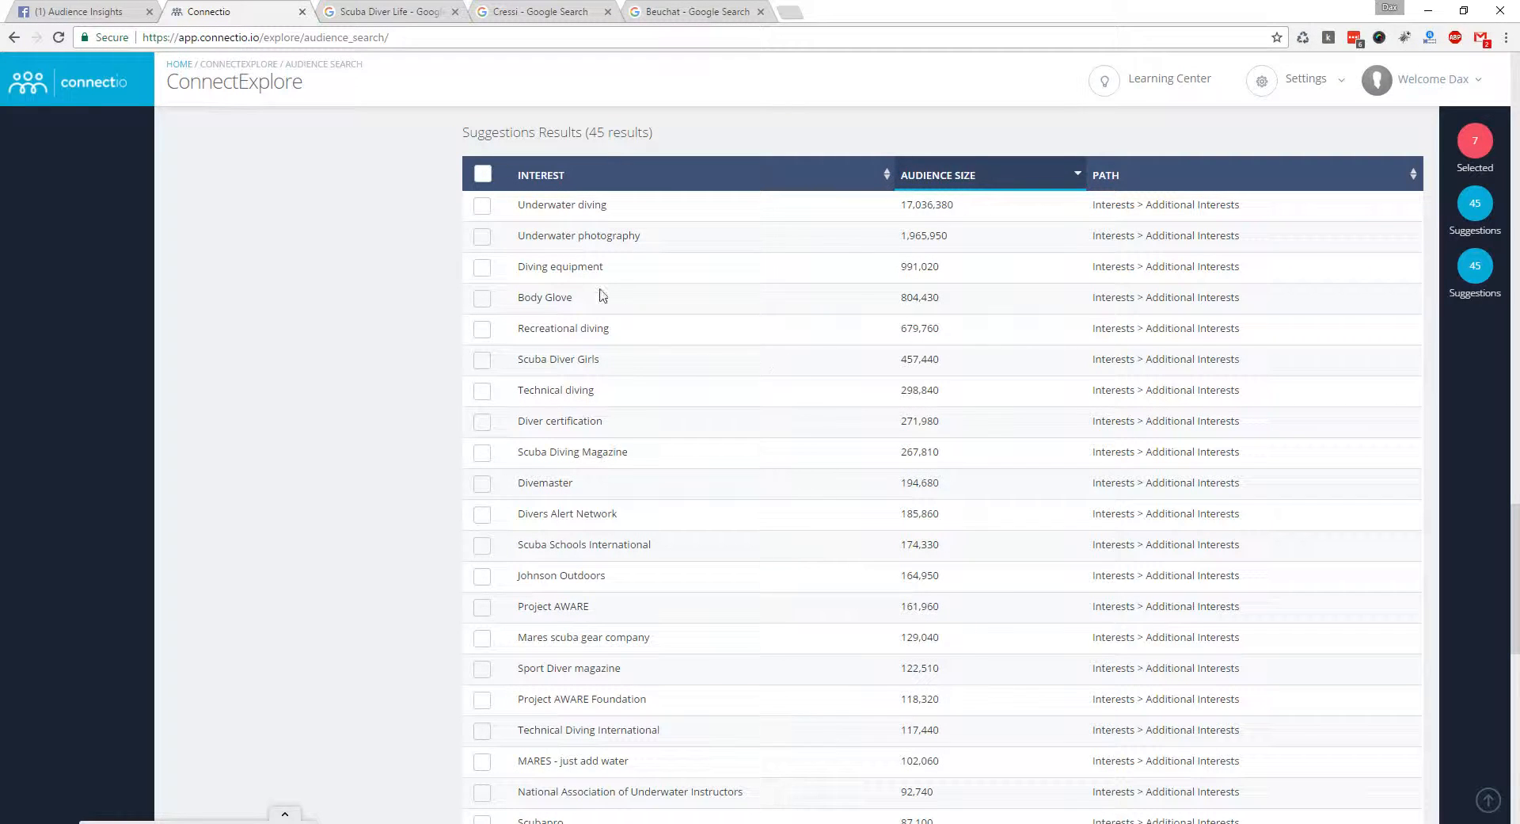
- Select Underwater photography in the second suggestions table and toggle the Scuba Diver Girls selection there
{"action": "left_click_drag", "start_coordinate": [539, 239], "coordinate": [642, 229]}
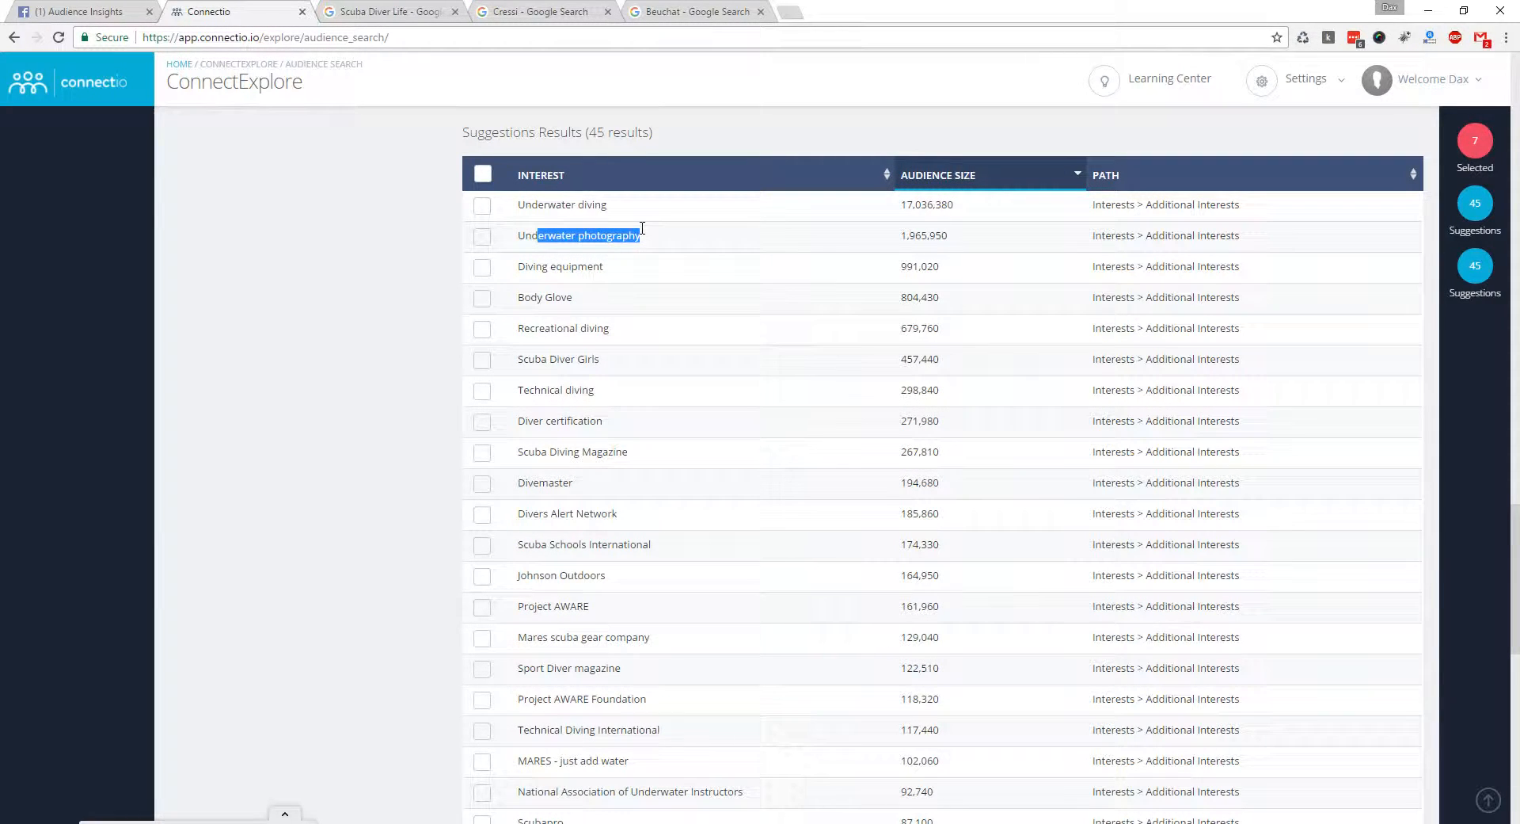
{"action": "left_click", "coordinate": [478, 236]}
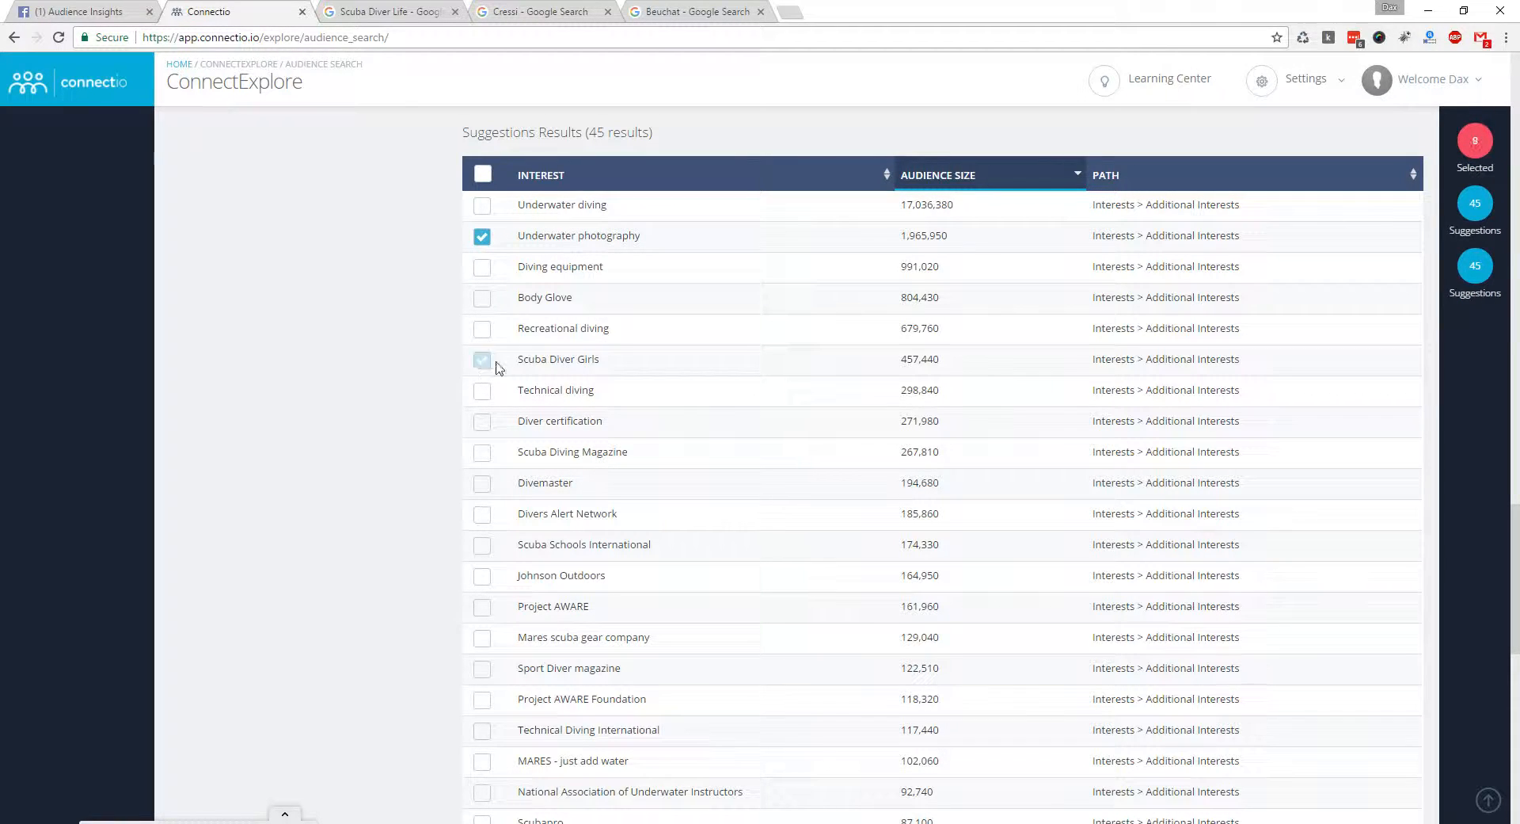
{"action": "left_click", "coordinate": [484, 363]}
{"action": "left_click", "coordinate": [484, 362]}
{"action": "scroll", "coordinate": [1020, 416], "scroll_direction": "down", "scroll_amount": 15}
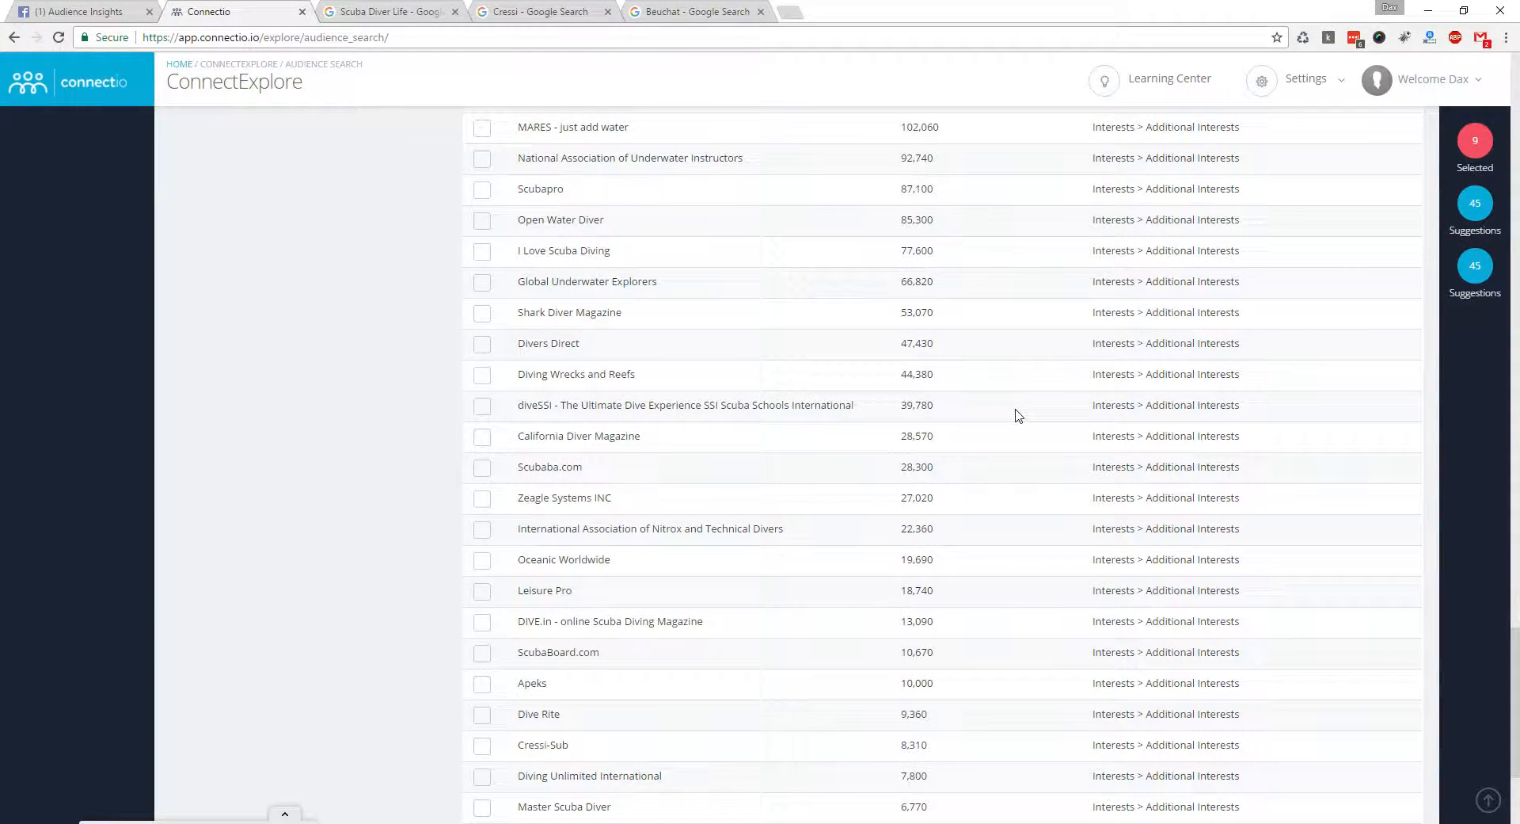
{"action": "scroll", "coordinate": [962, 428], "scroll_direction": "down", "scroll_amount": 5}
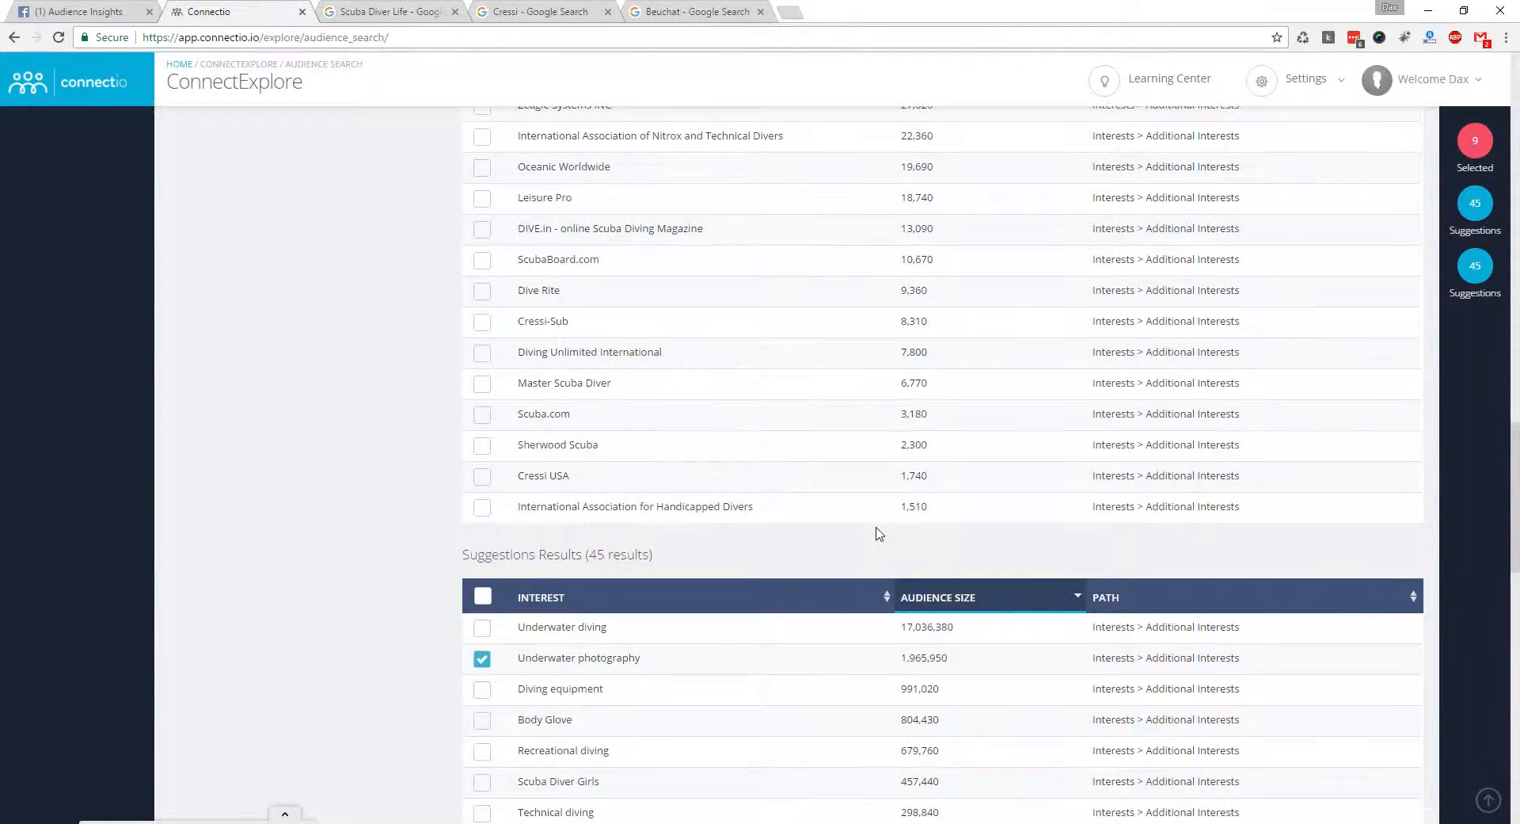
{"action": "scroll", "coordinate": [792, 507], "scroll_direction": "down", "scroll_amount": 3}
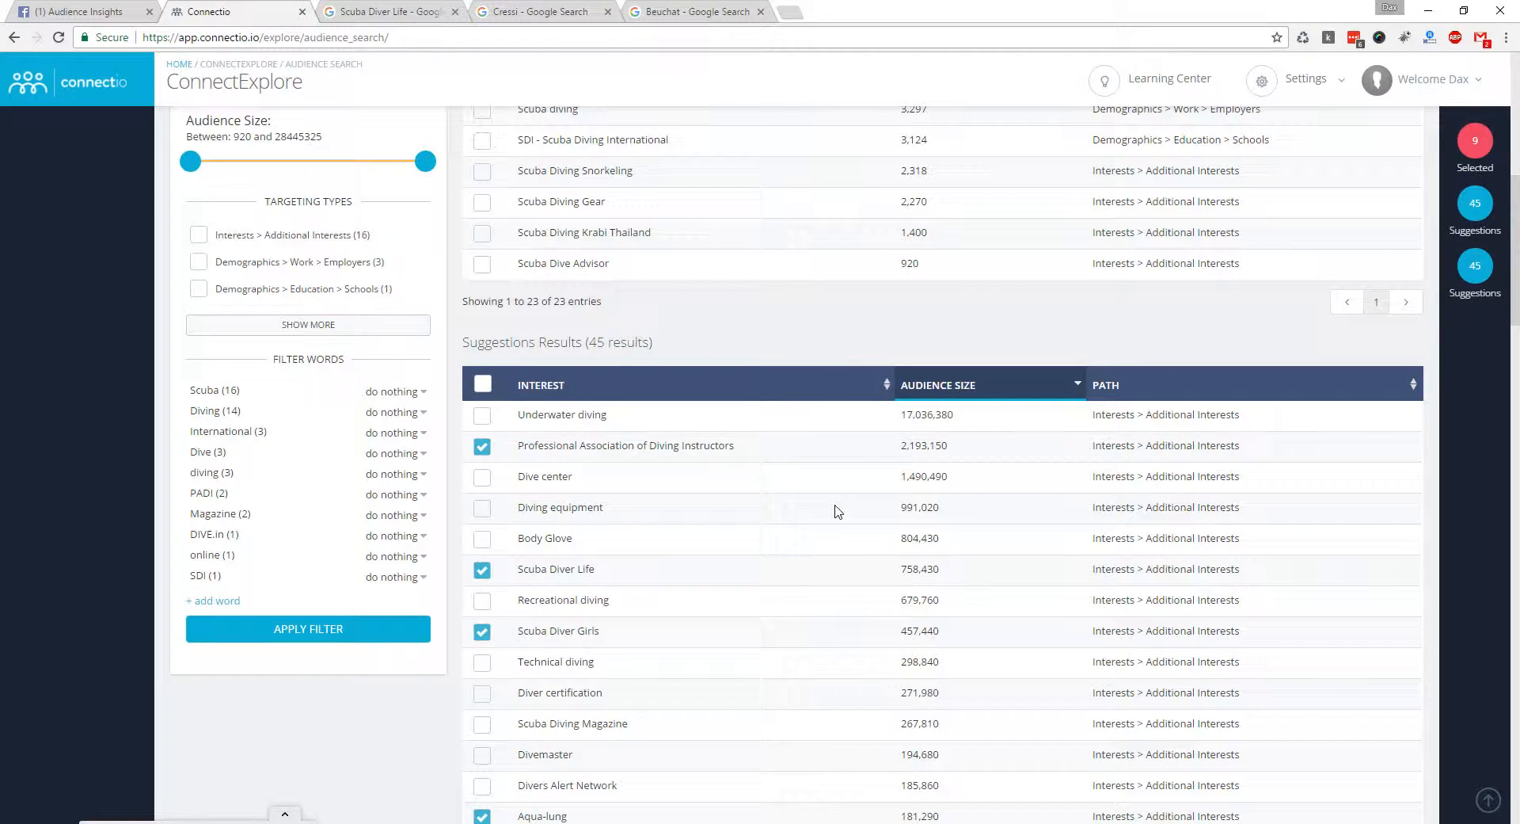
- Run a page search for "scuba diving" and sort the found pages by page likes from largest to smallest
{"action": "scroll", "coordinate": [841, 510], "scroll_direction": "up", "scroll_amount": 8}
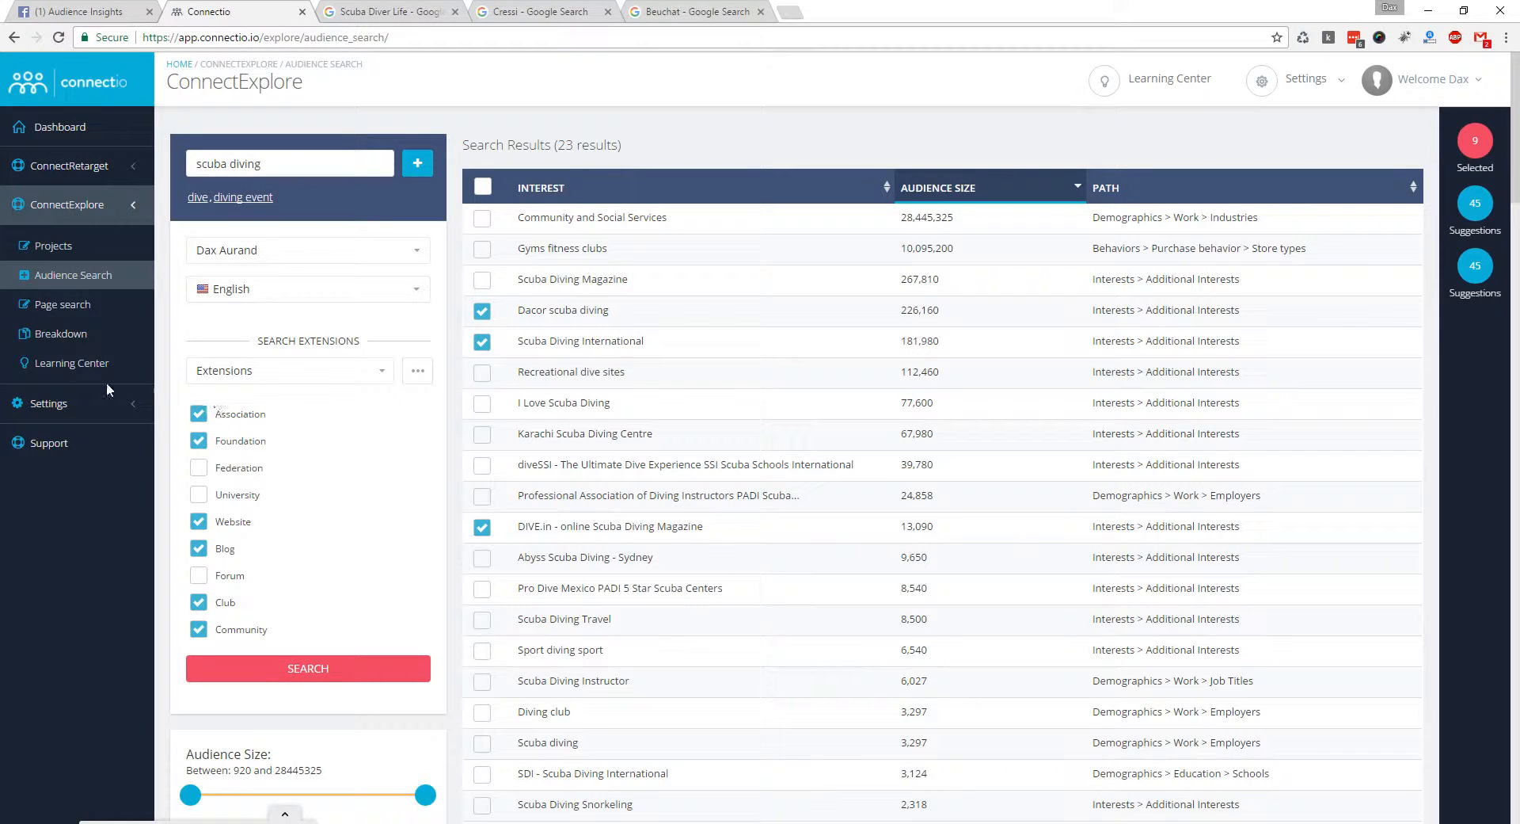
{"action": "left_click", "coordinate": [72, 313]}
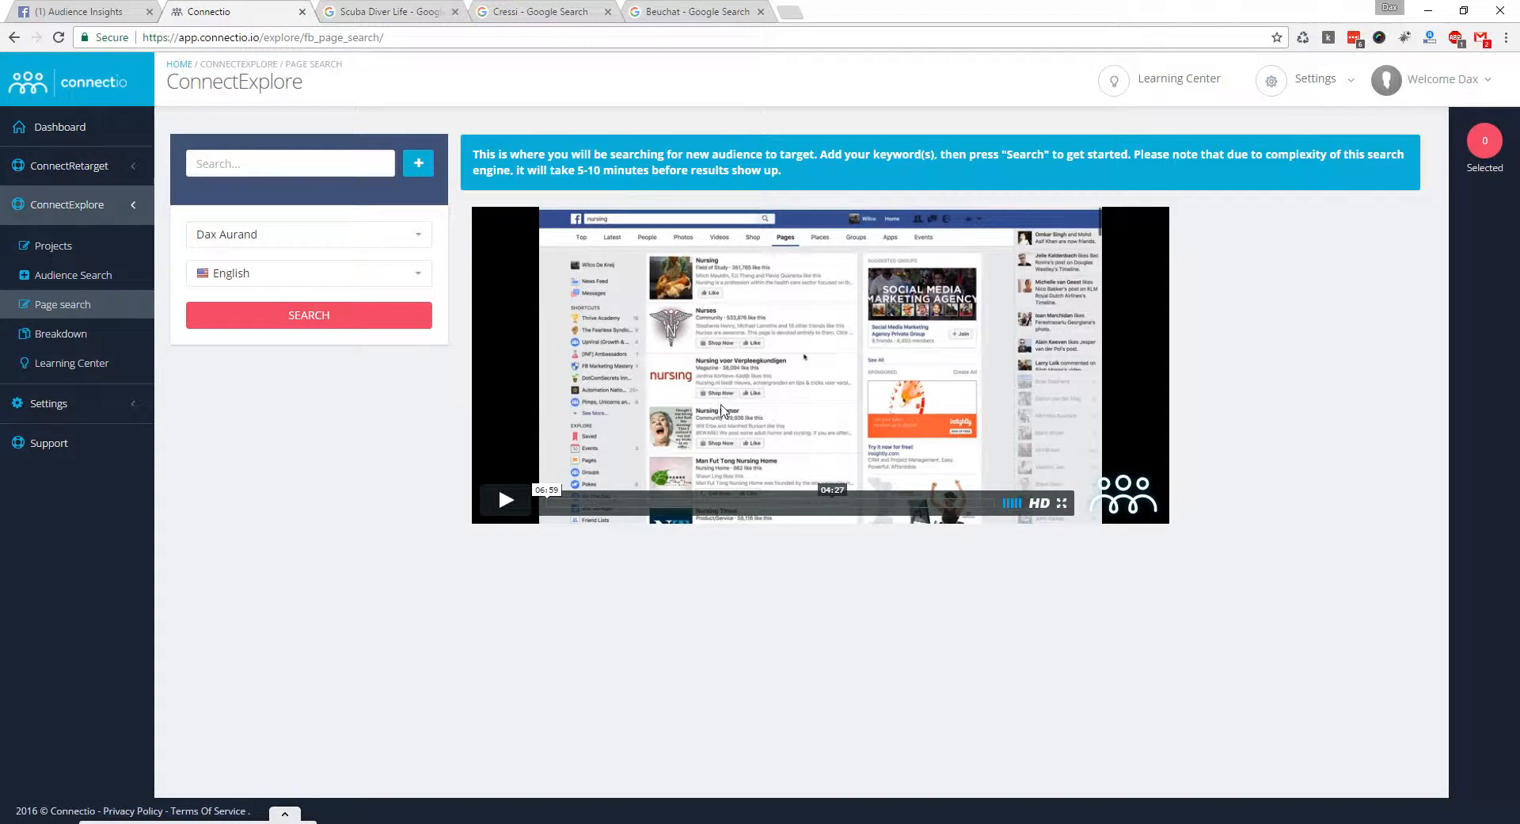
{"action": "left_click", "coordinate": [248, 161]}
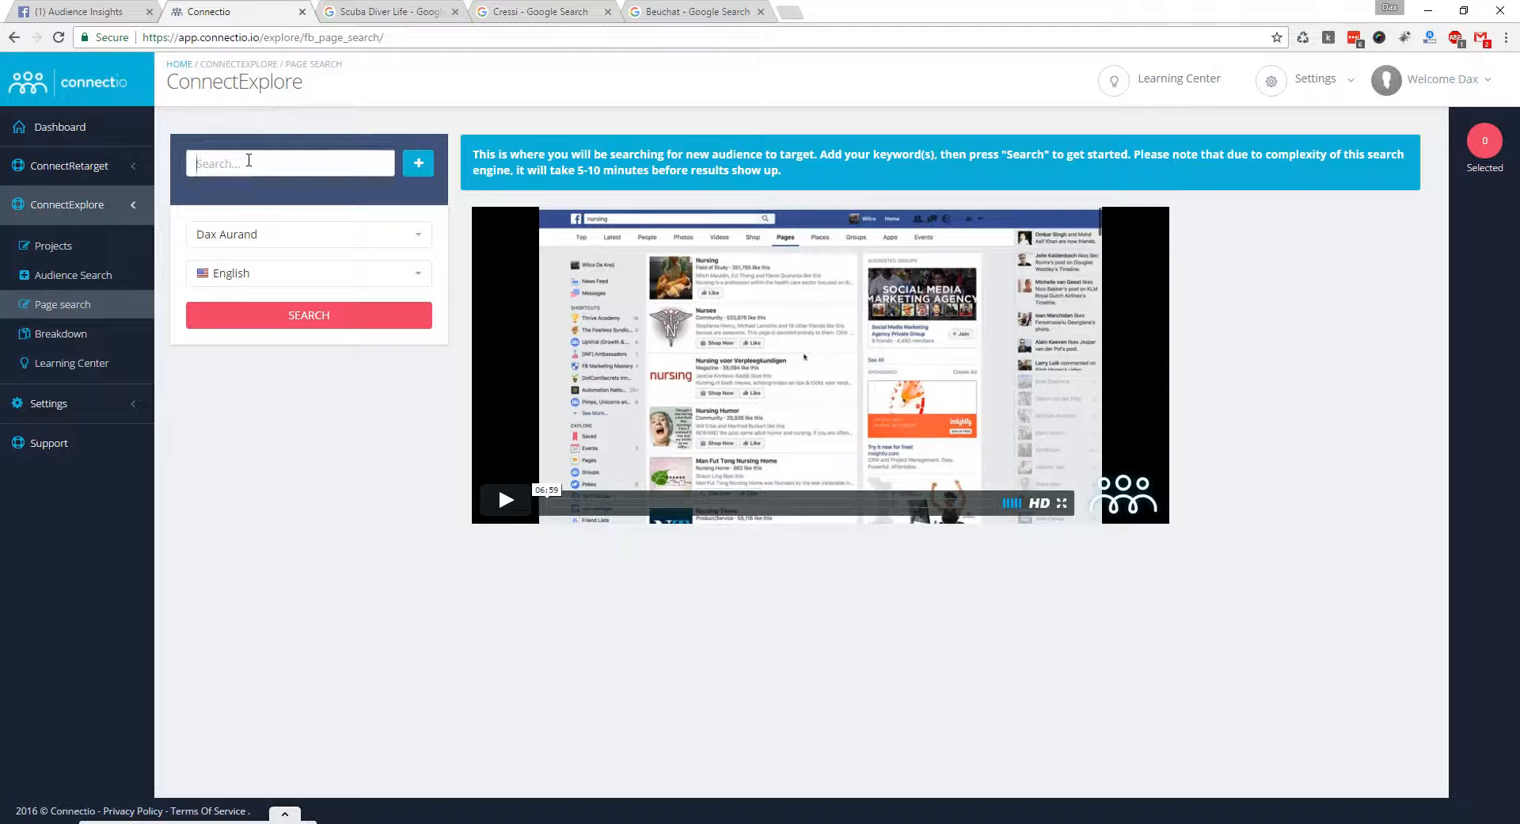
{"action": "type", "text": "scuba diving"}
{"action": "left_click", "coordinate": [341, 319]}
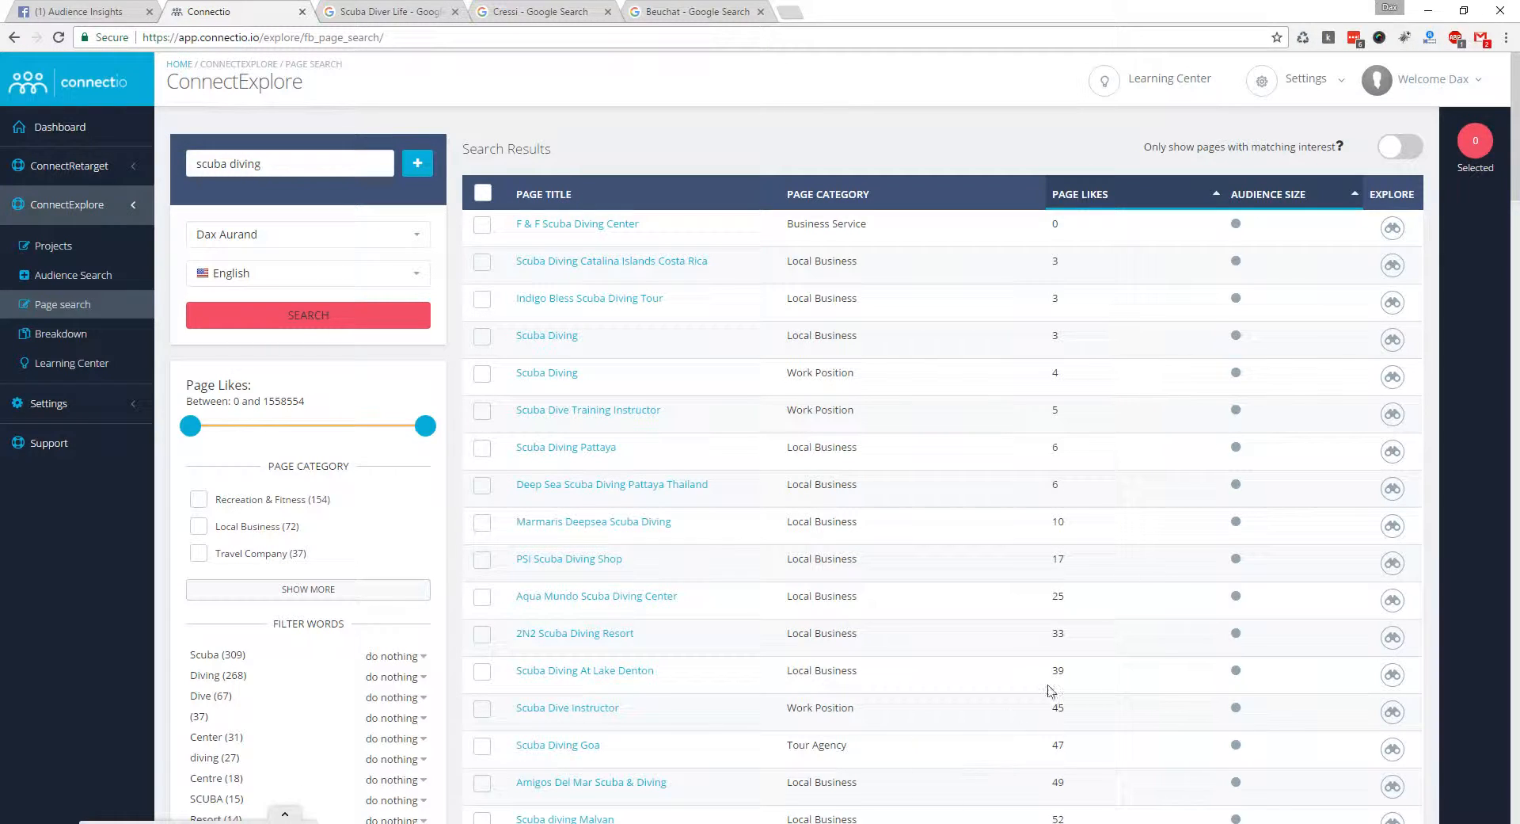
{"action": "left_click", "coordinate": [1097, 194]}
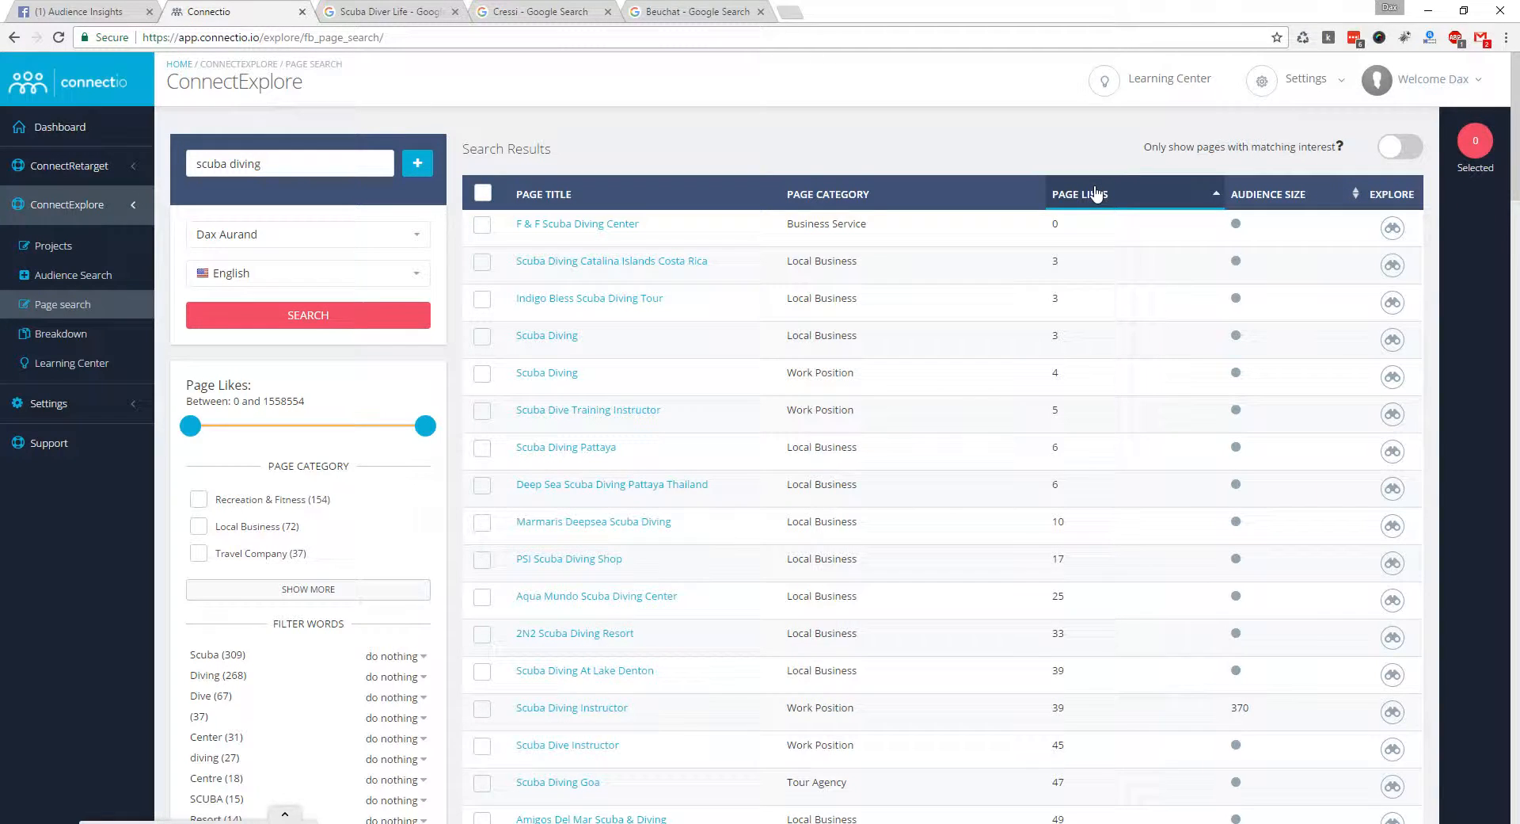
{"action": "left_click", "coordinate": [1097, 194]}
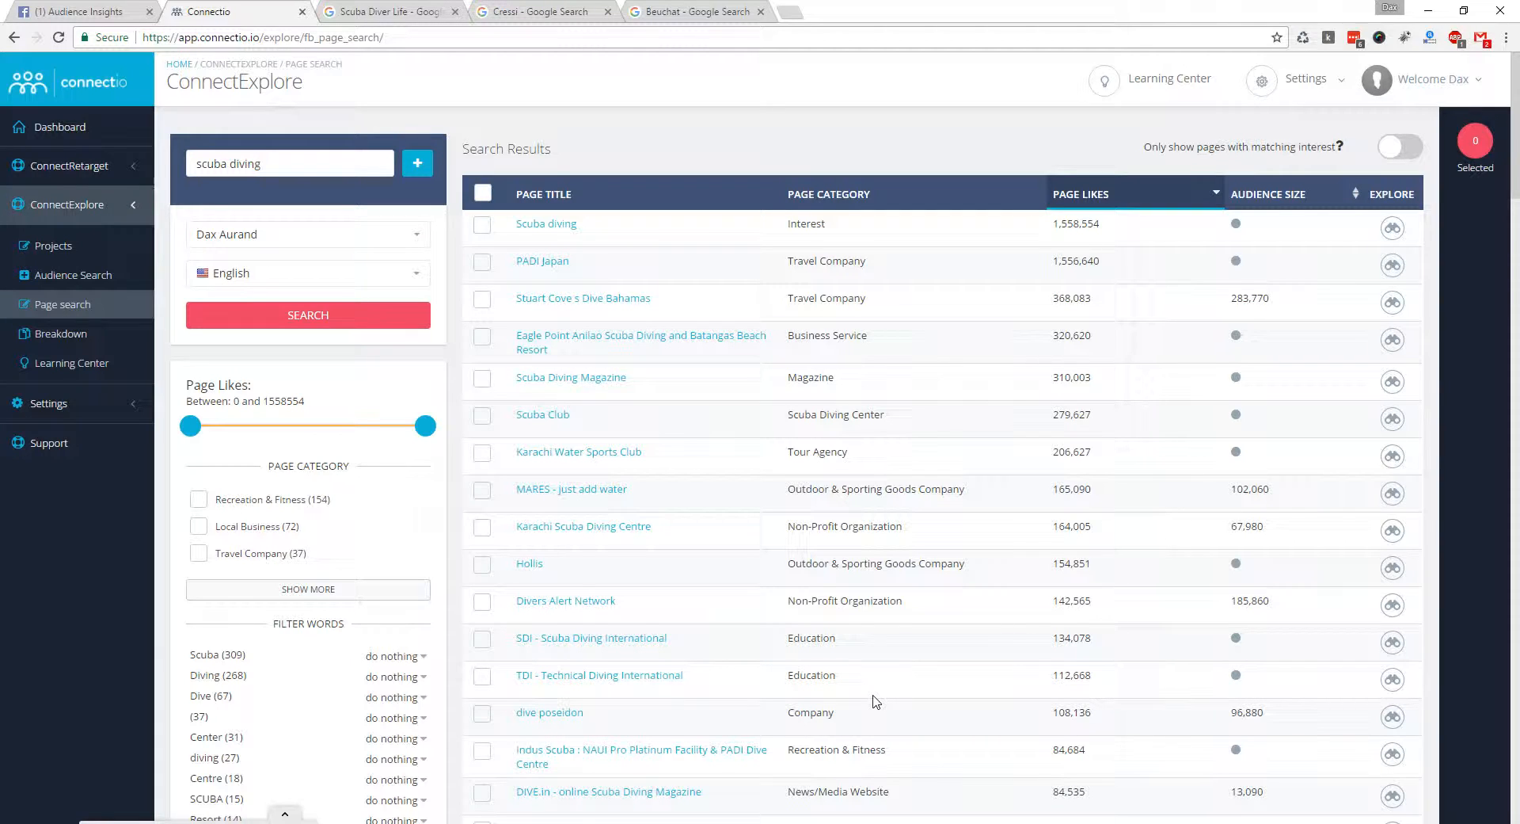
- Highlight the label of the matching-interest option, view Facebook Audience Insights, and return to ConnectExplore
{"action": "left_click_drag", "start_coordinate": [1144, 147], "coordinate": [1341, 152]}
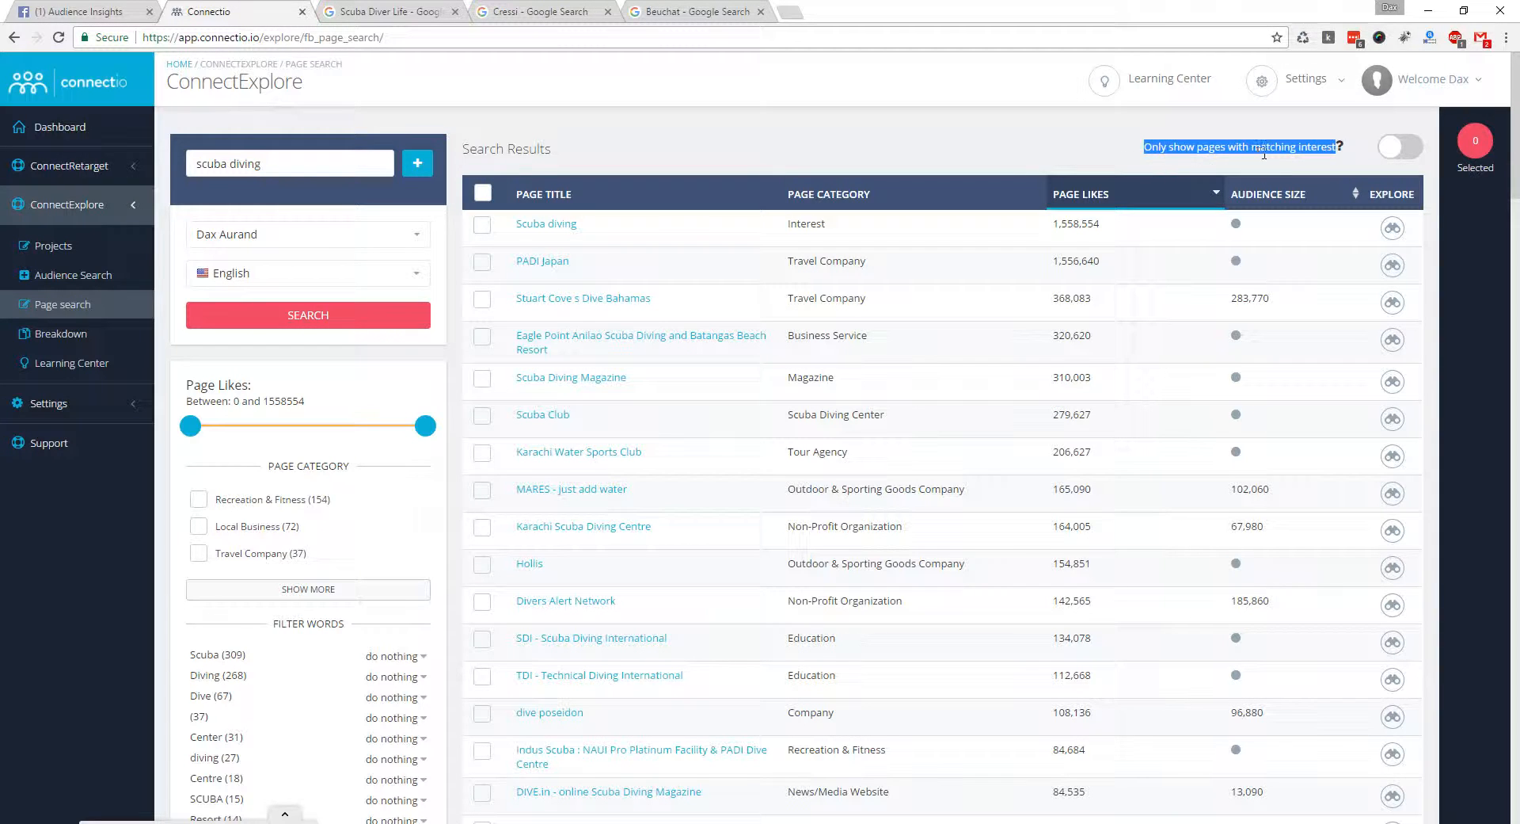
{"action": "mouse_move", "coordinate": [1344, 150]}
{"action": "left_click", "coordinate": [68, 14]}
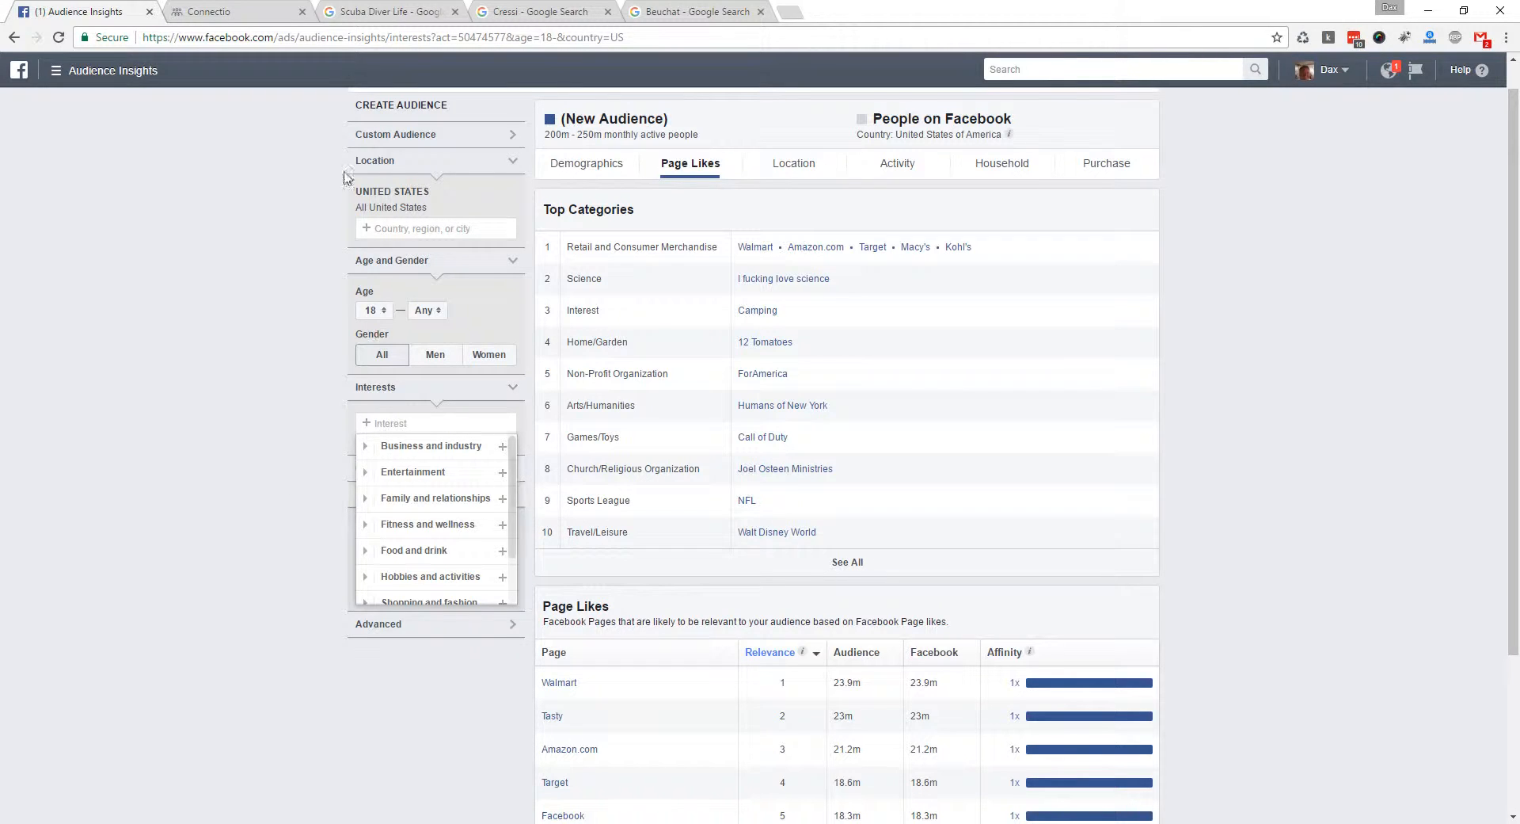
{"action": "left_click", "coordinate": [214, 10]}
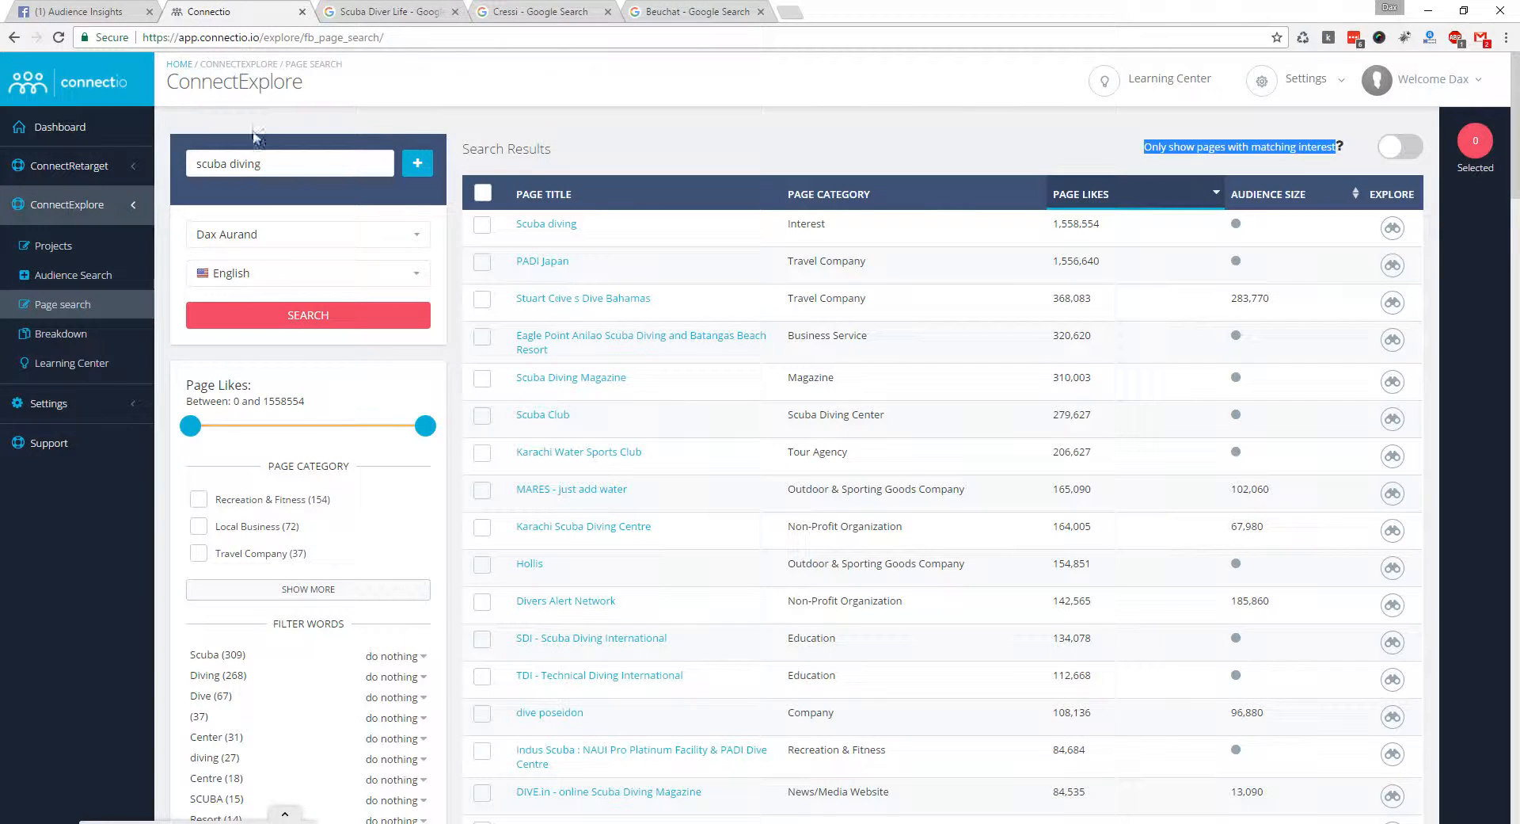
- Show only pages with a matching interest and sort them by audience size from largest to smallest
{"action": "left_click", "coordinate": [1412, 156]}
{"action": "left_click", "coordinate": [1415, 154]}
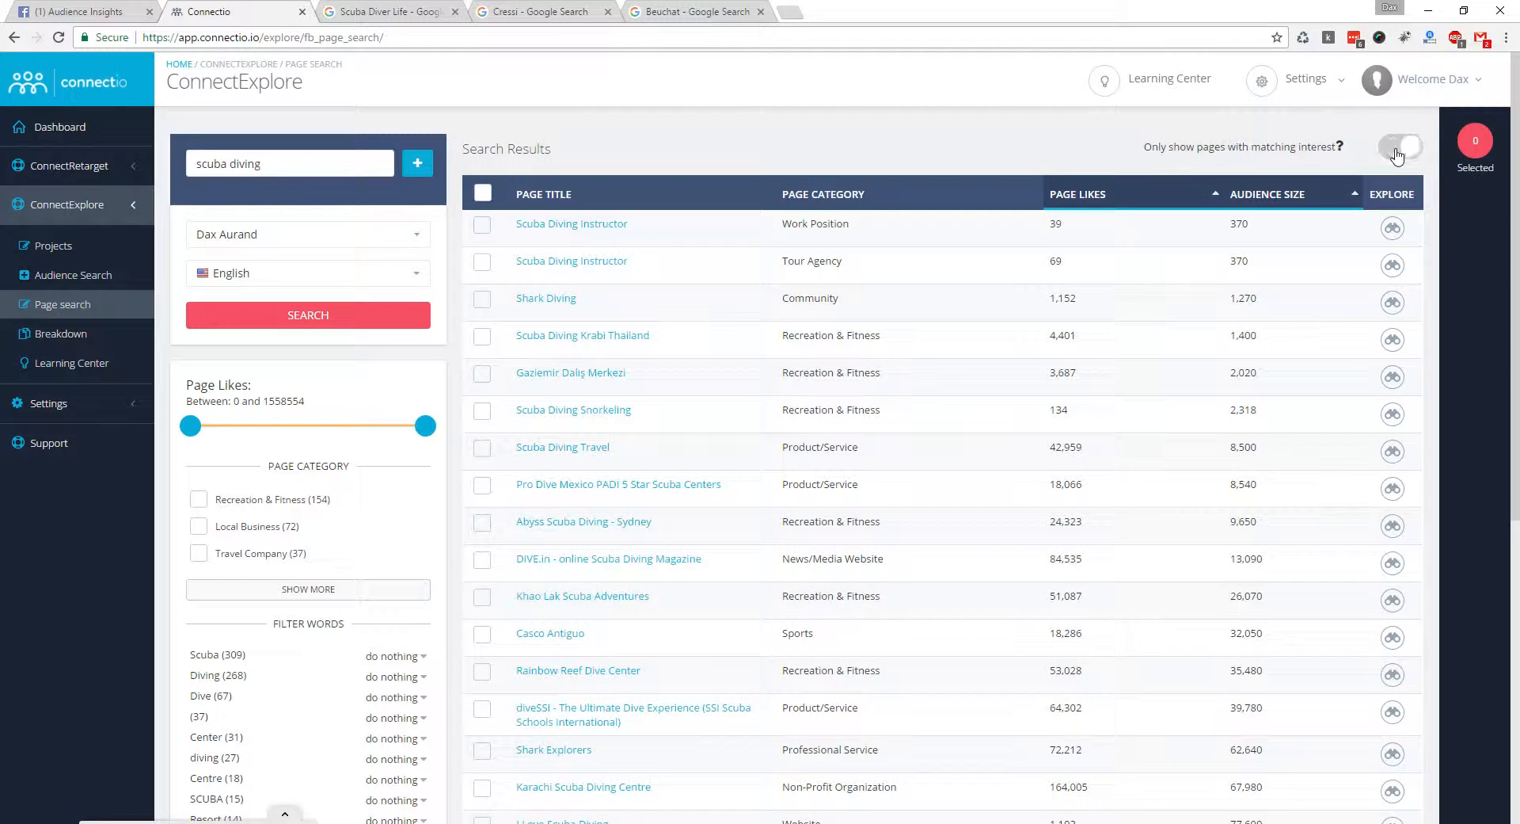
{"action": "left_click", "coordinate": [1406, 155]}
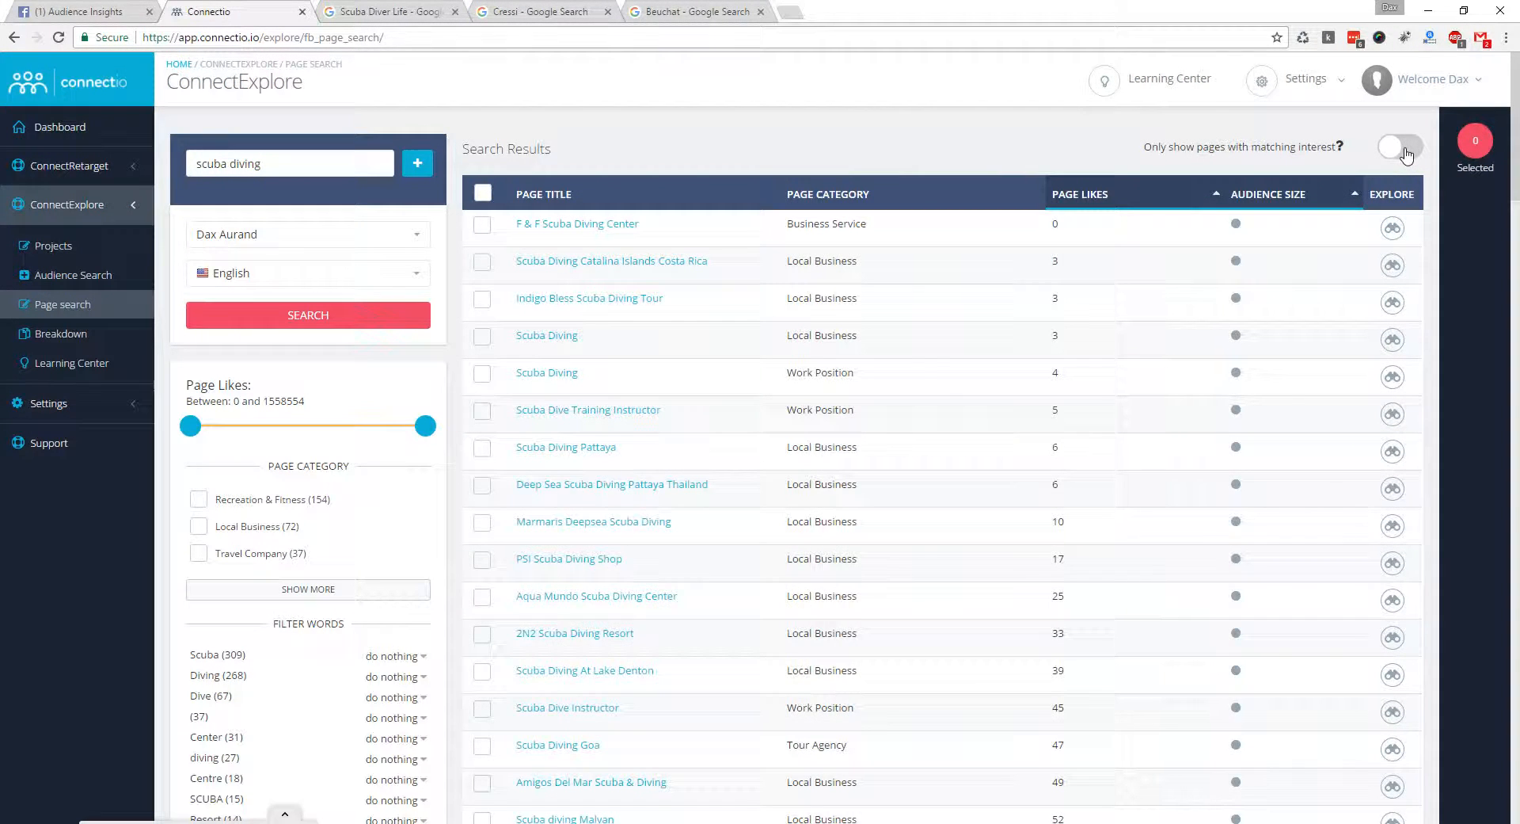
{"action": "left_click", "coordinate": [1407, 155]}
{"action": "left_click", "coordinate": [1407, 155]}
{"action": "left_click", "coordinate": [1415, 148]}
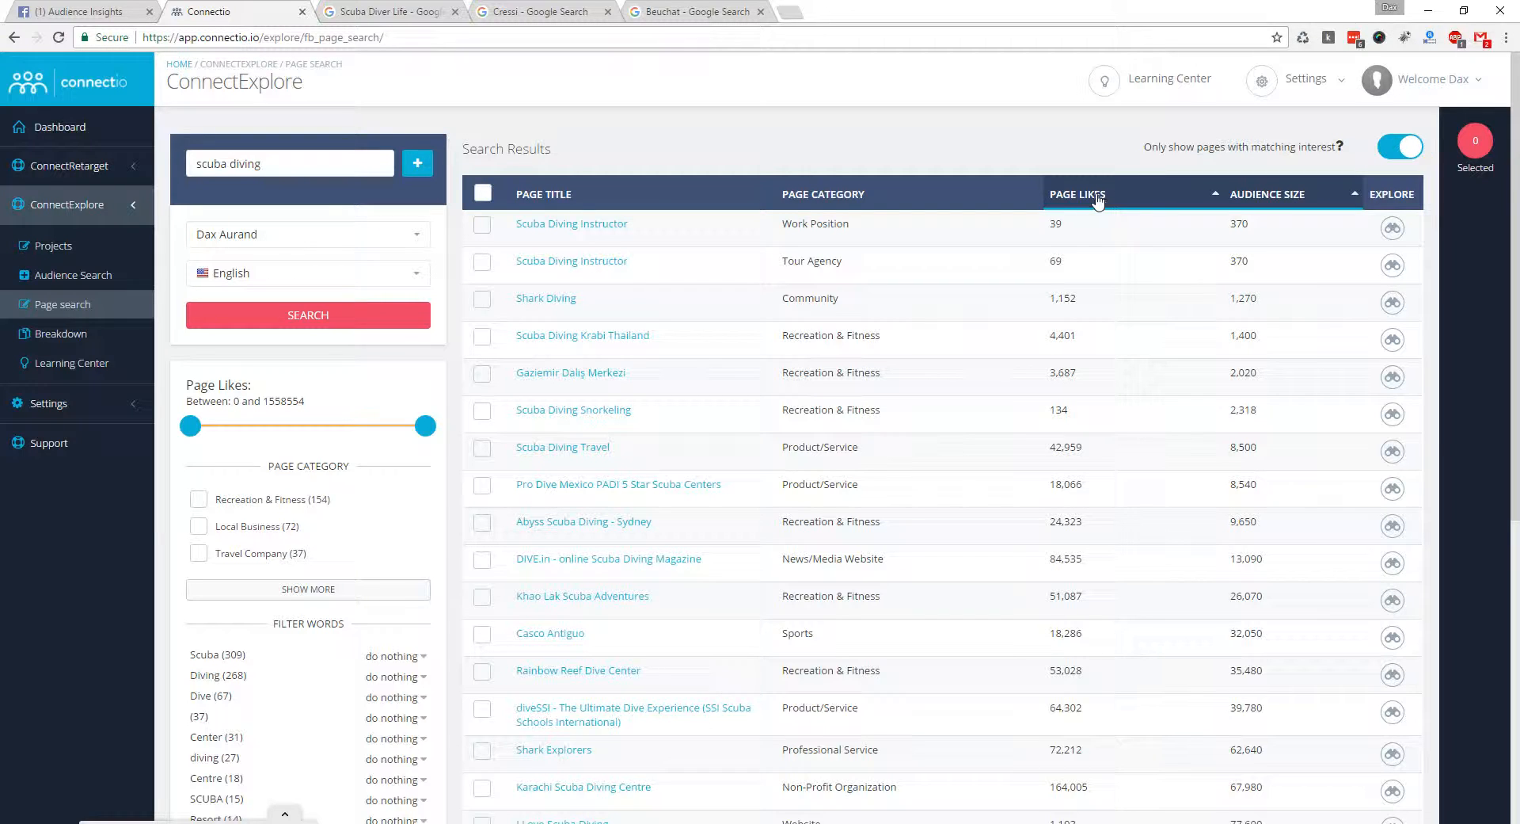
{"action": "left_click", "coordinate": [1284, 198]}
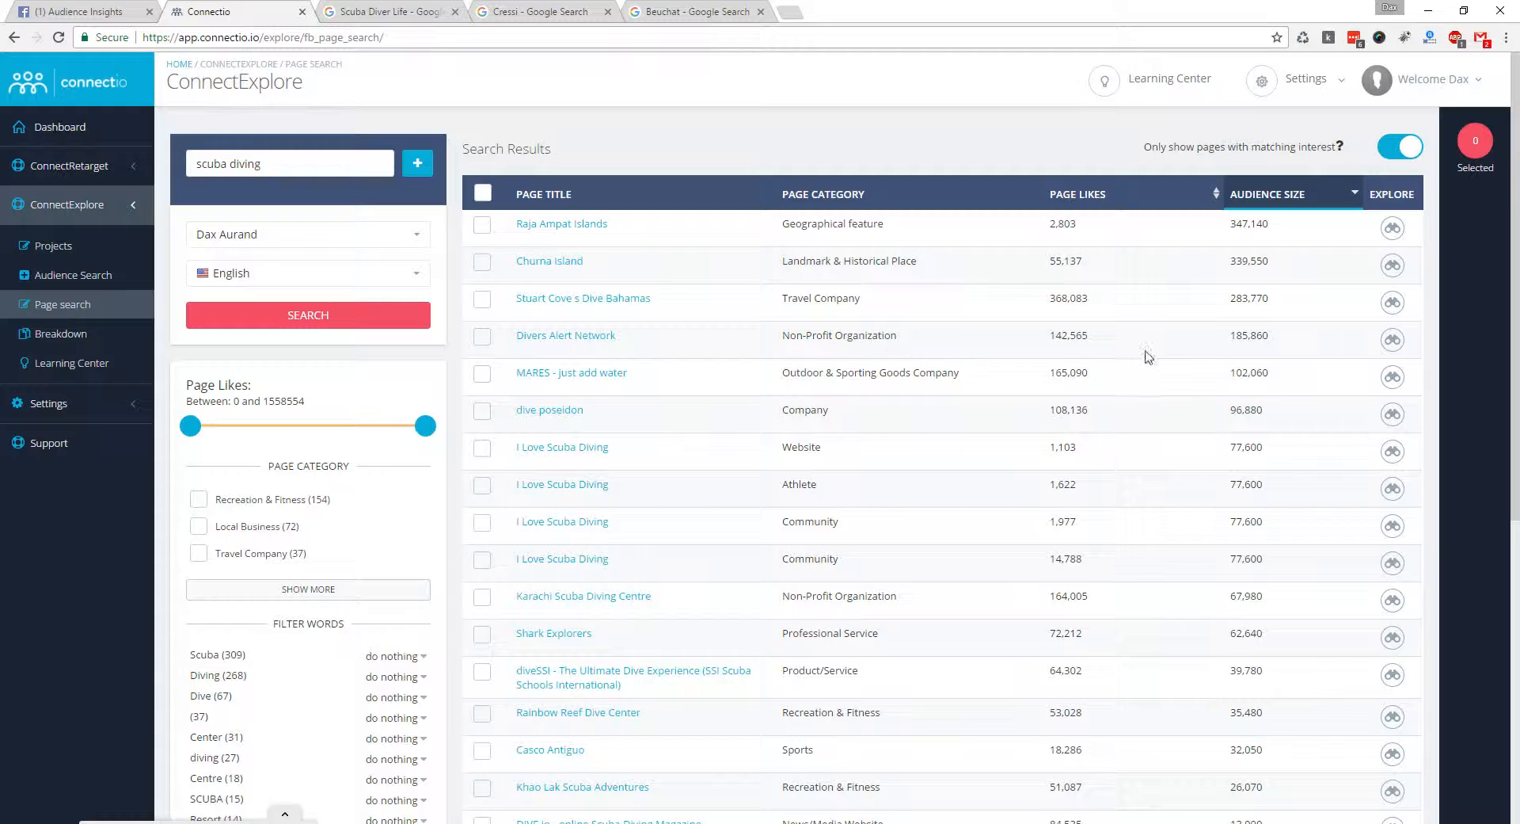
- Highlight the category of the Divers Alert Network page and select that page
{"action": "left_click_drag", "start_coordinate": [784, 334], "coordinate": [917, 334]}
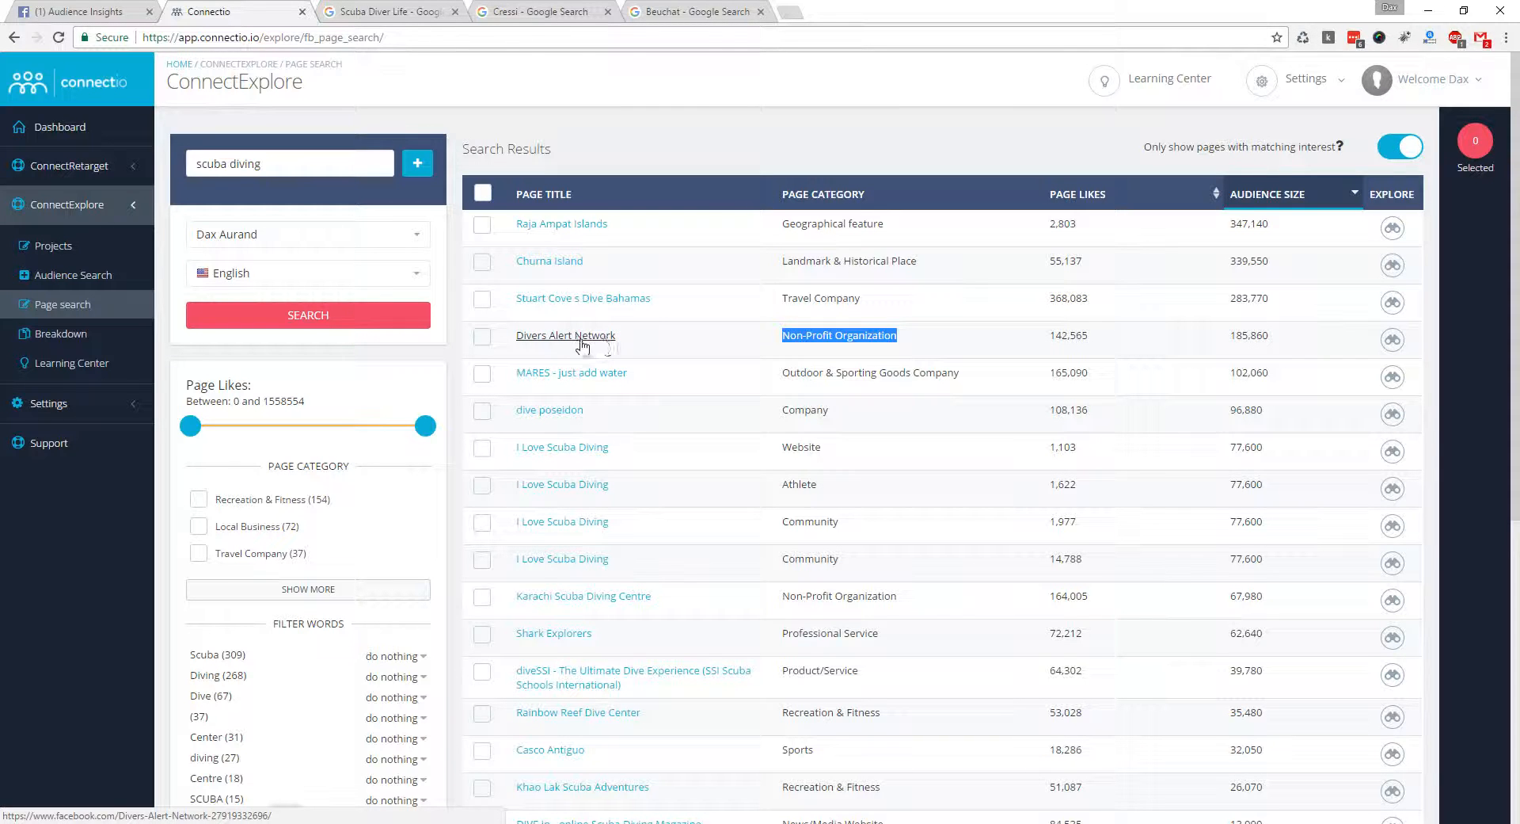
{"action": "left_click", "coordinate": [483, 336]}
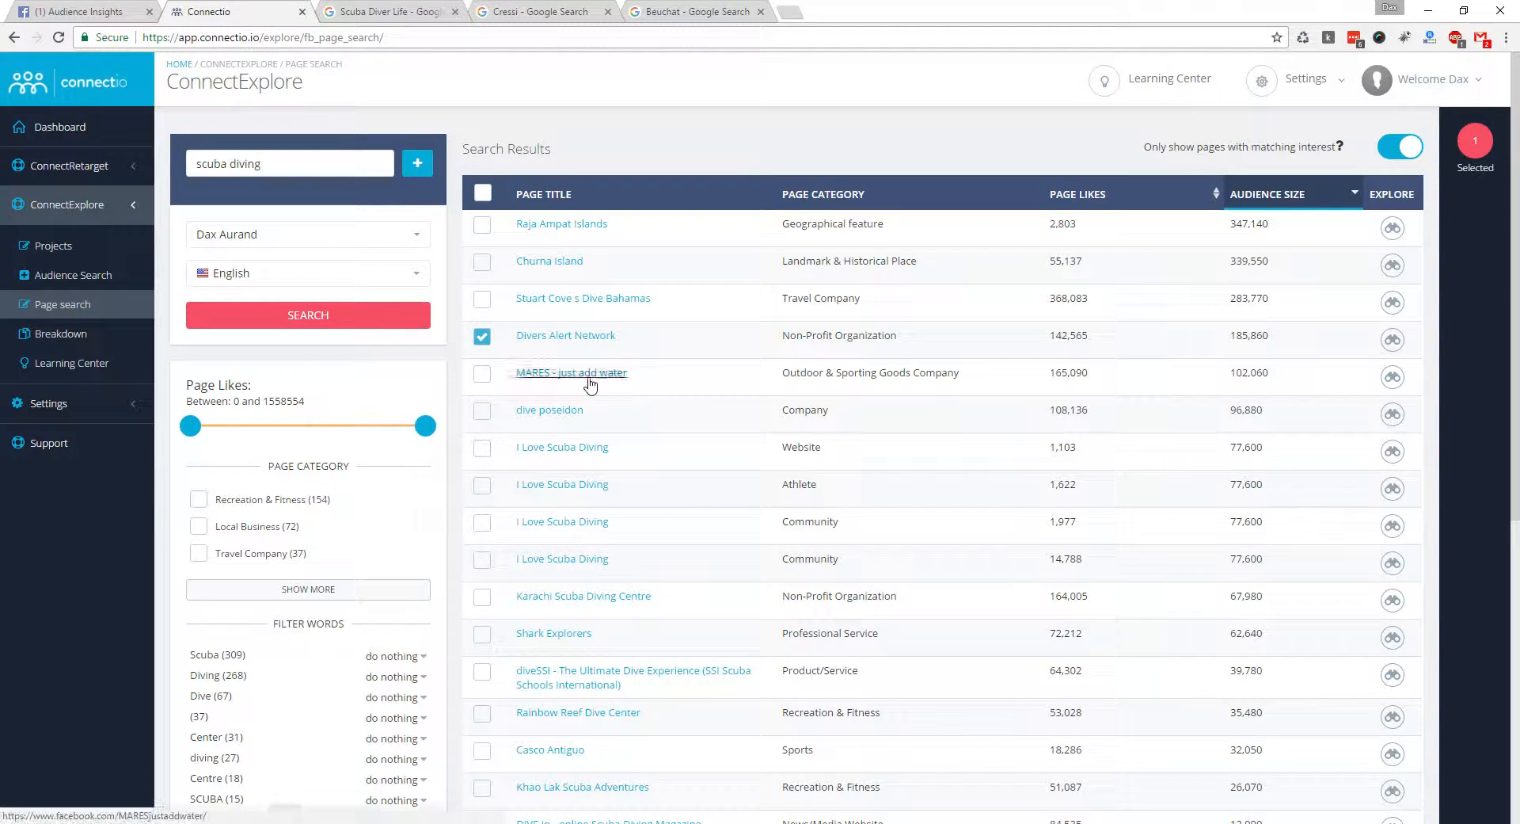
- Look up mares on Google, return to ConnectExplore, and select the MARES - just add water page
{"action": "left_click", "coordinate": [767, 13]}
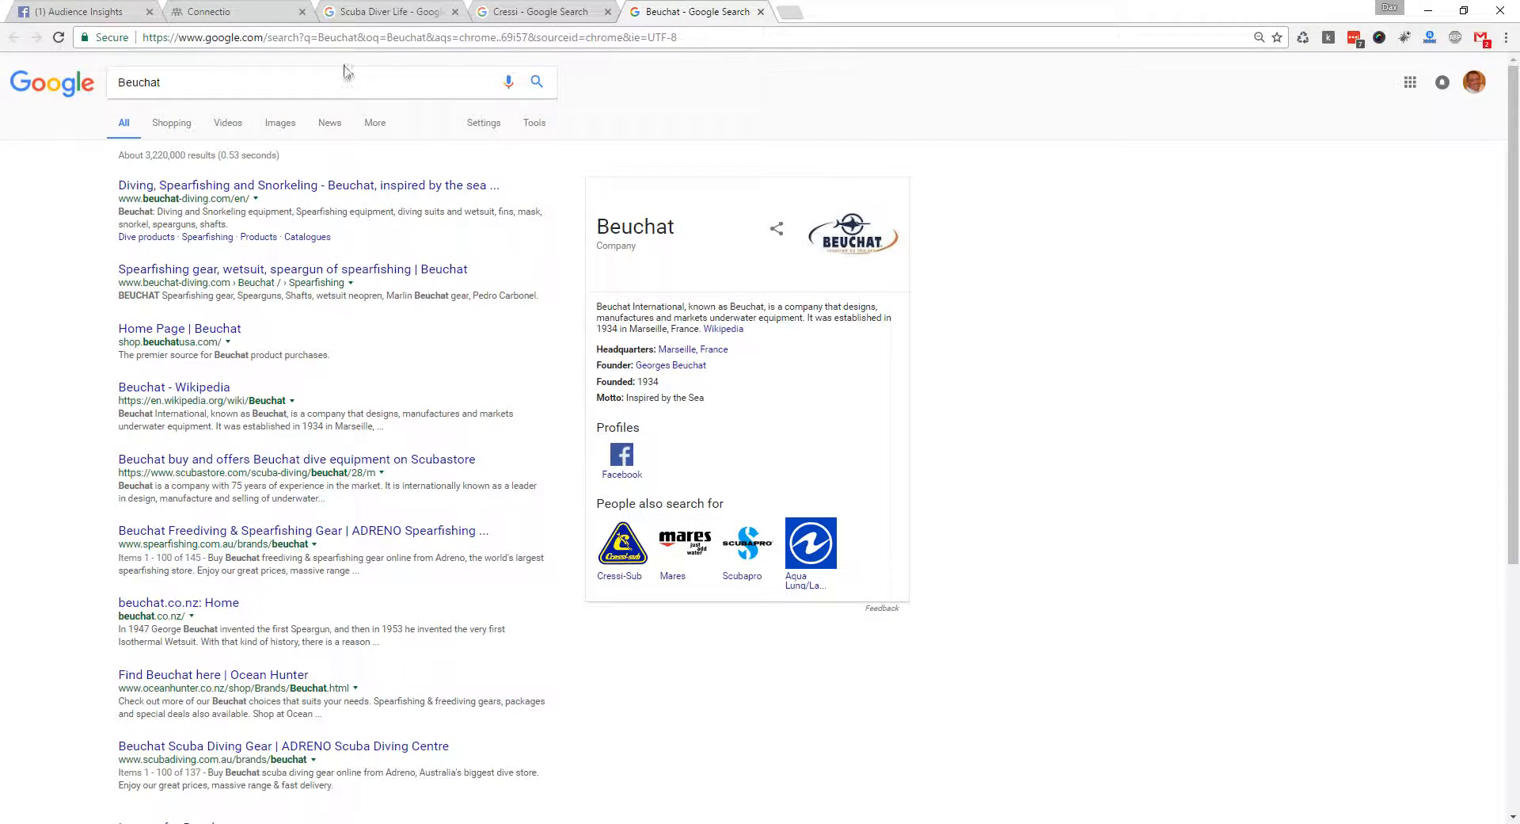
{"action": "left_click", "coordinate": [257, 75]}
{"action": "key", "text": "ctrl+a"}
{"action": "type", "text": "mares"}
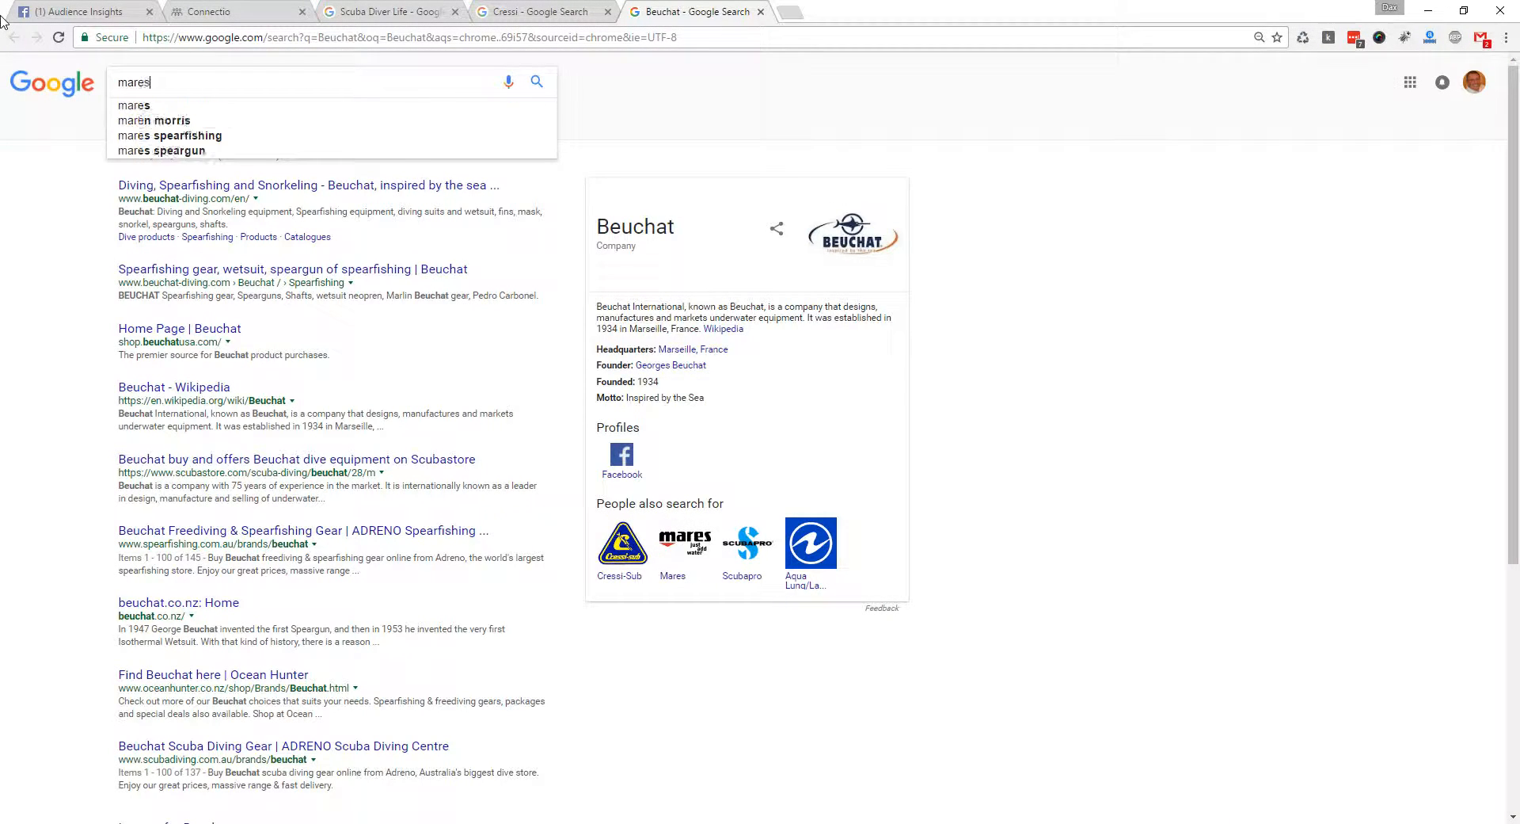
{"action": "key", "text": "Return"}
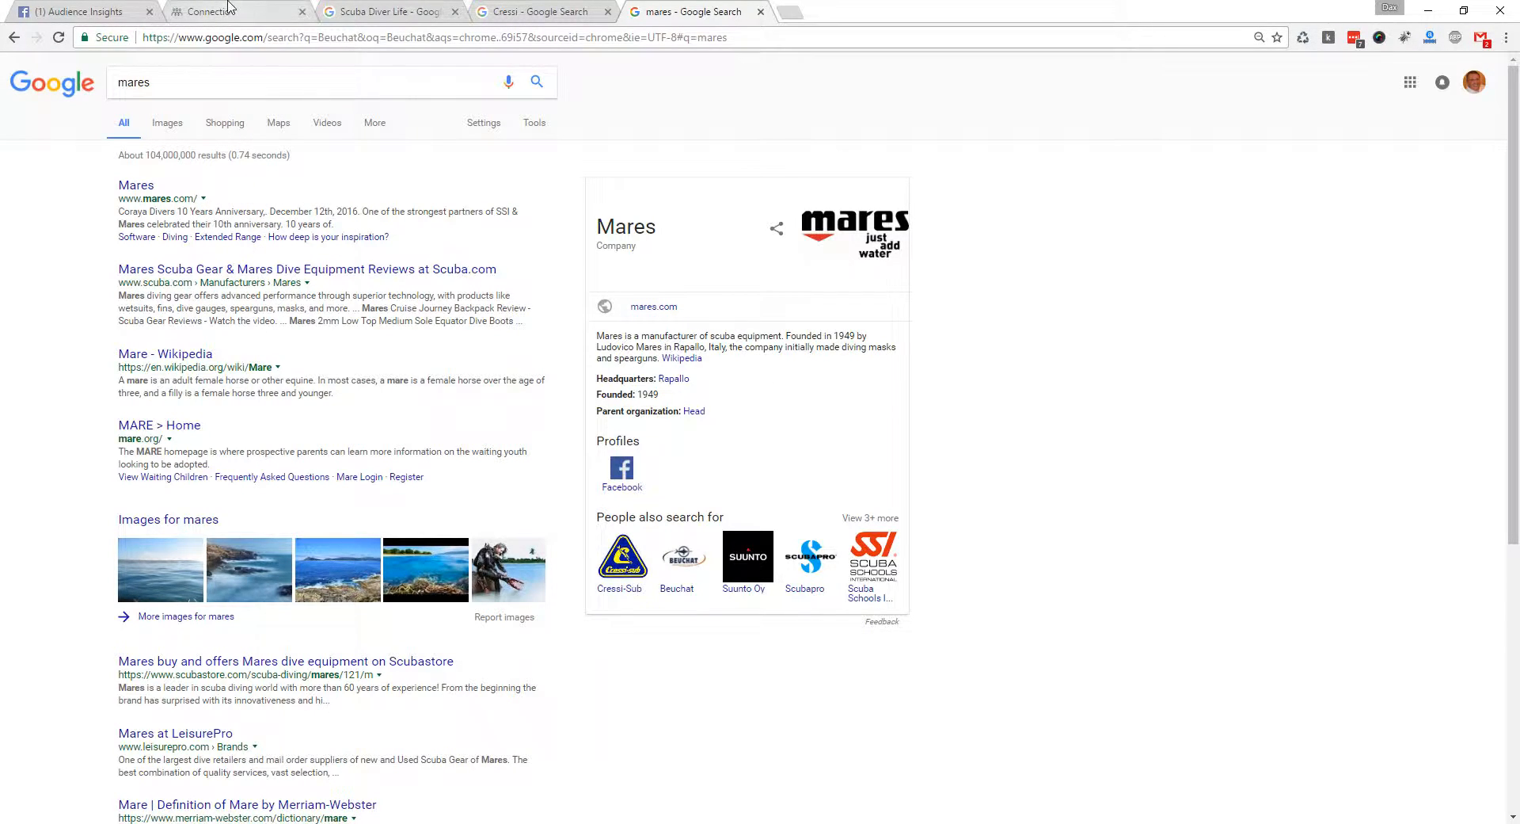
{"action": "left_click", "coordinate": [250, 11]}
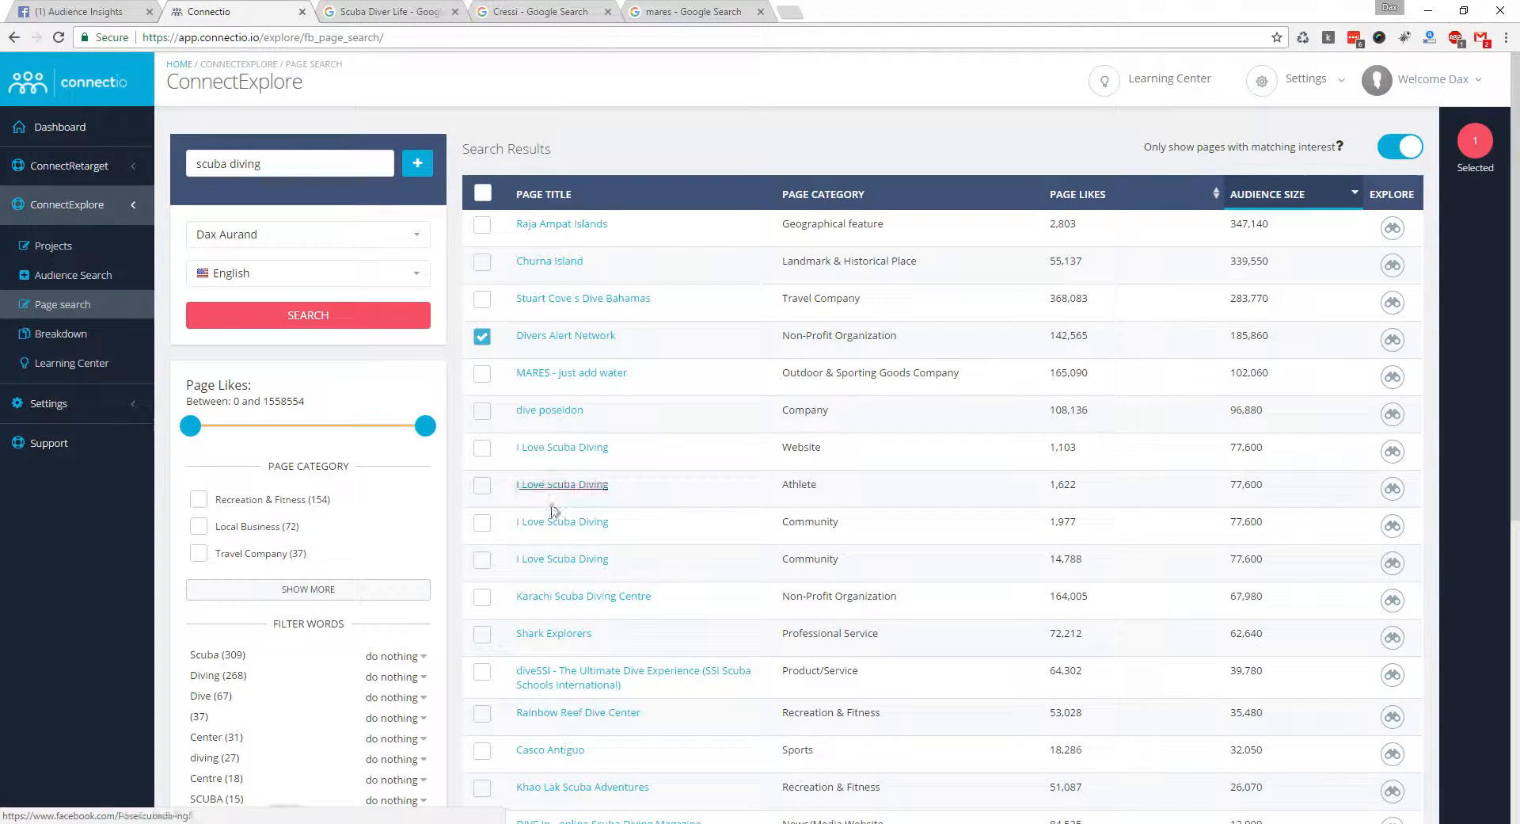
{"action": "left_click", "coordinate": [482, 374]}
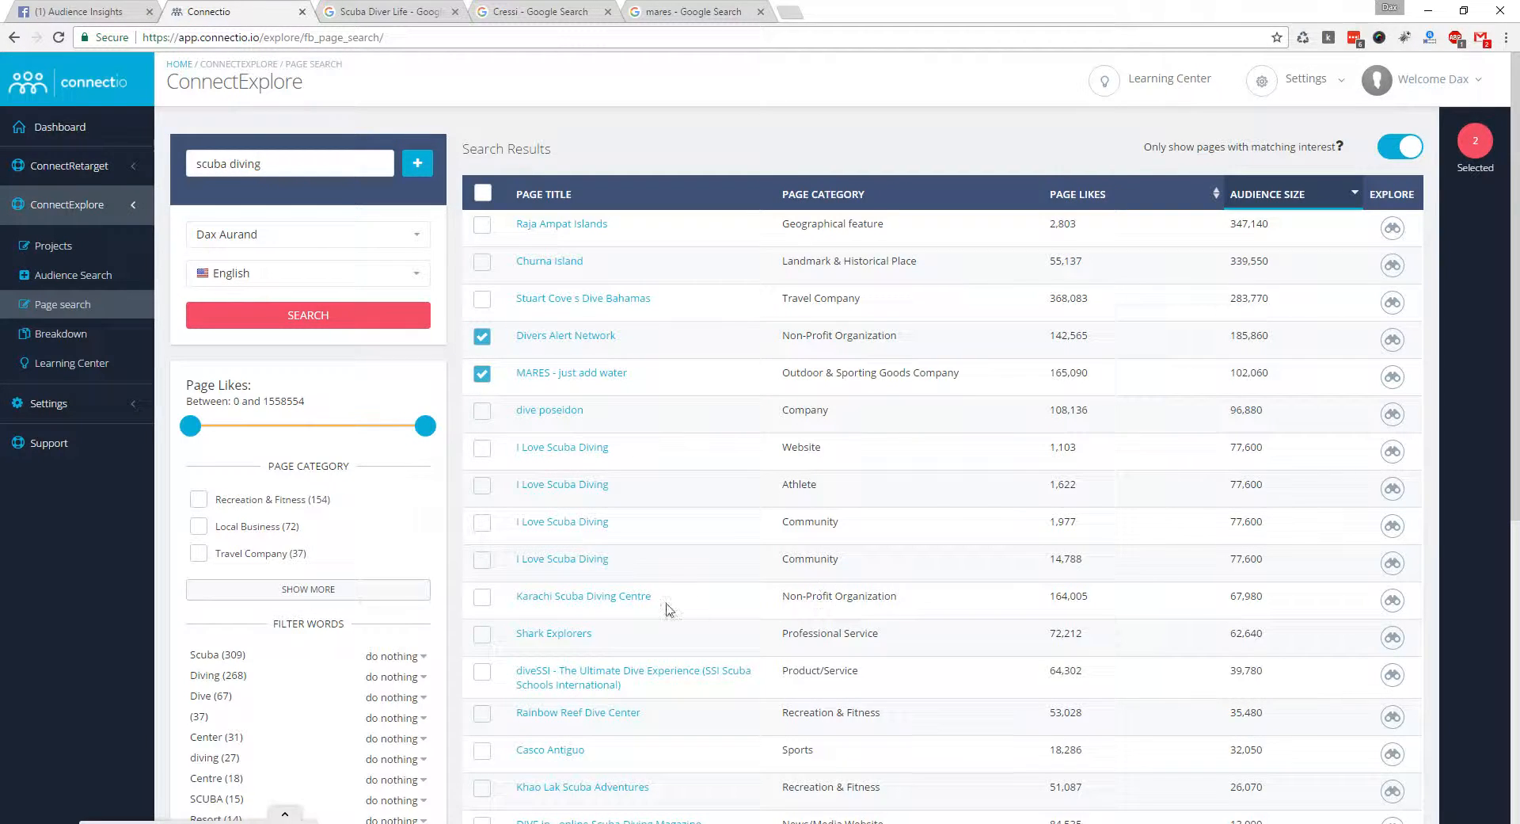
- Select the Karachi Scuba Diving Centre page and look through the remaining page results
{"action": "left_click", "coordinate": [482, 598]}
{"action": "scroll", "coordinate": [1064, 574], "scroll_direction": "down", "scroll_amount": 3}
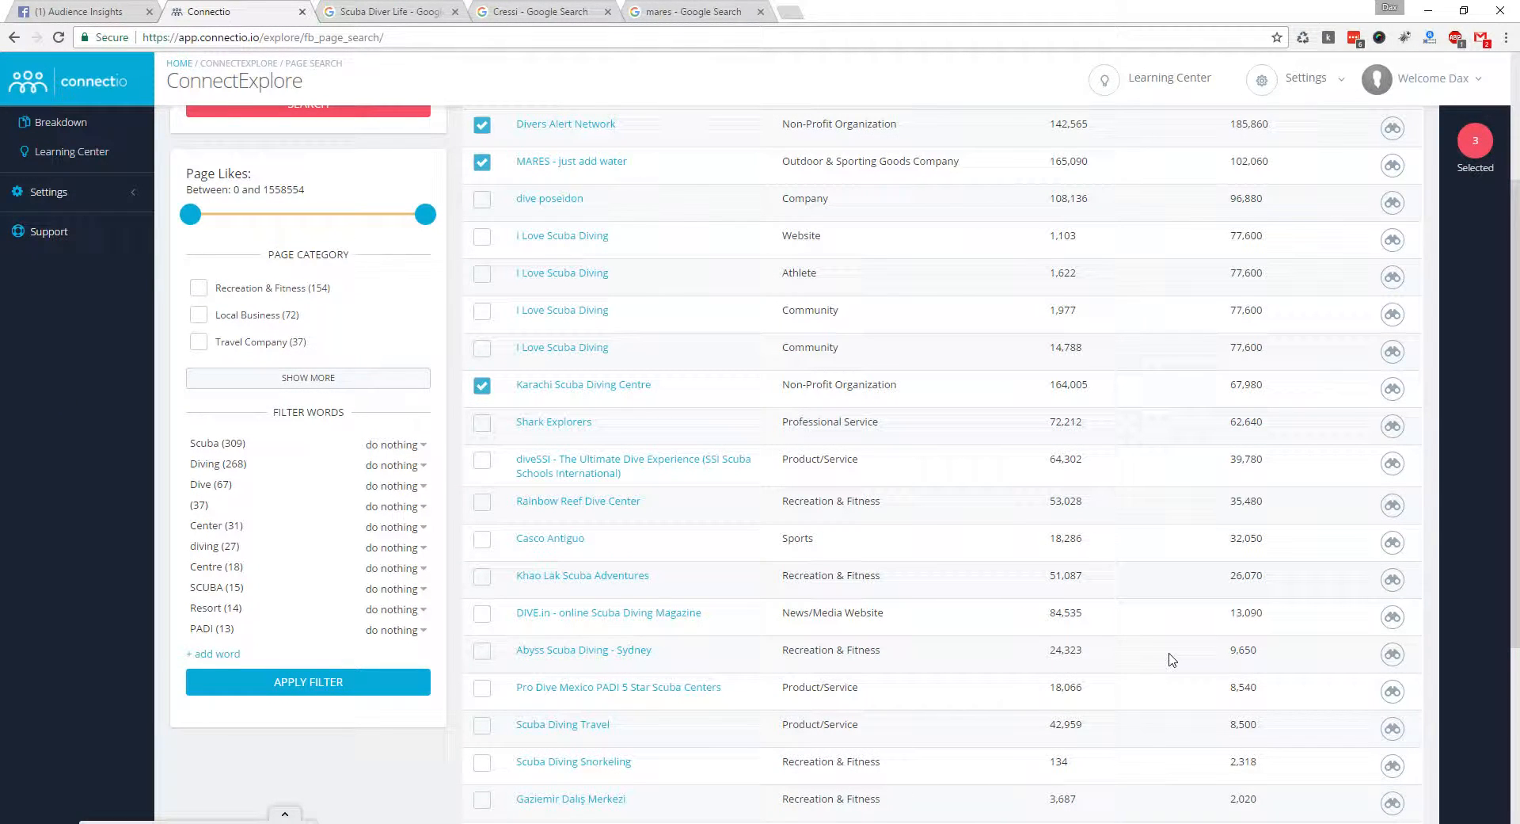
{"action": "scroll", "coordinate": [982, 631], "scroll_direction": "up", "scroll_amount": 3}
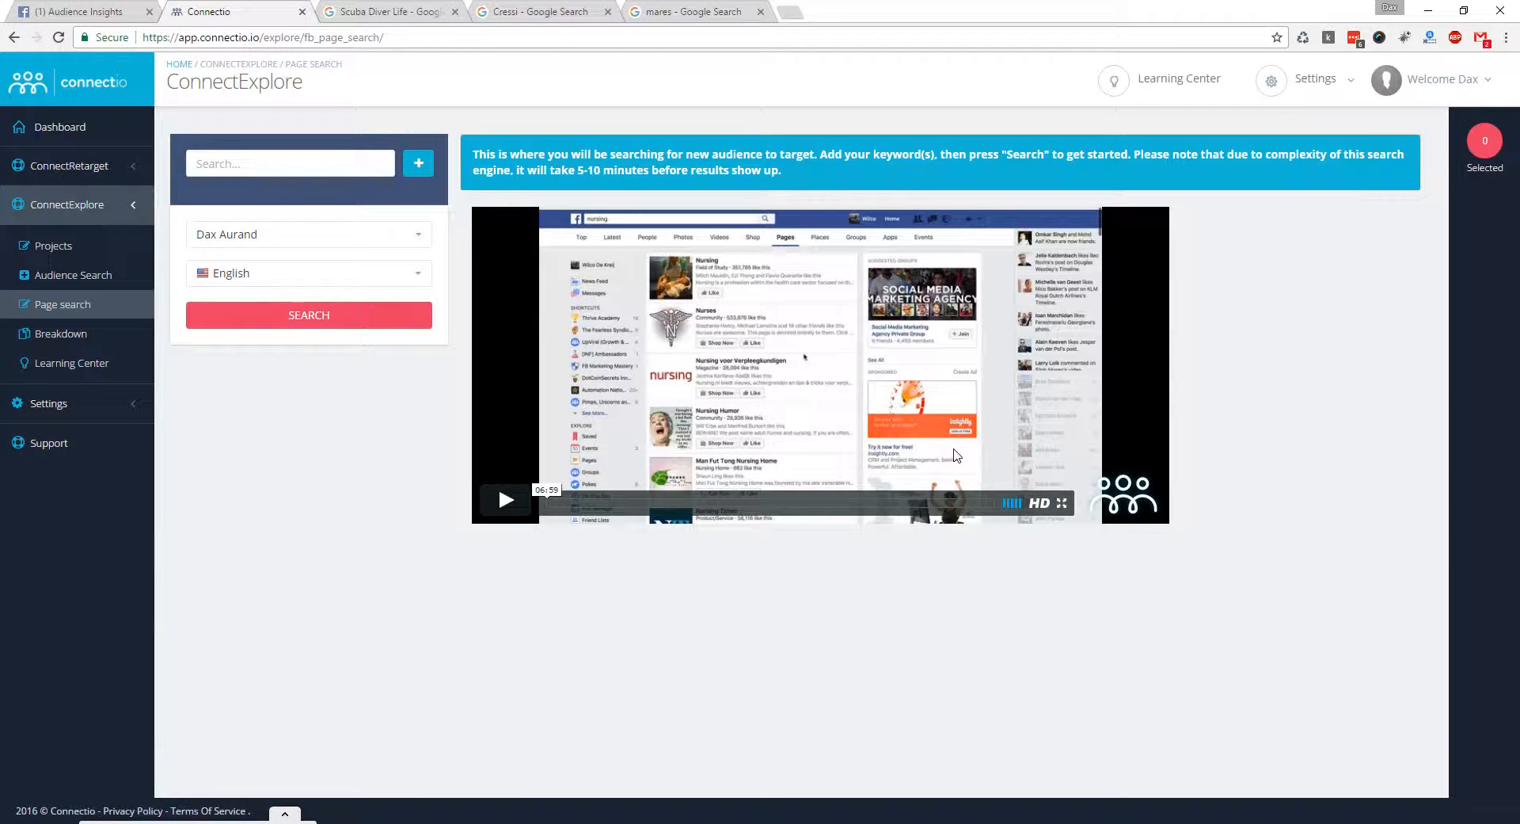
- View the ConnectExplore projects list and go back to the audience search
{"action": "left_click", "coordinate": [46, 245]}
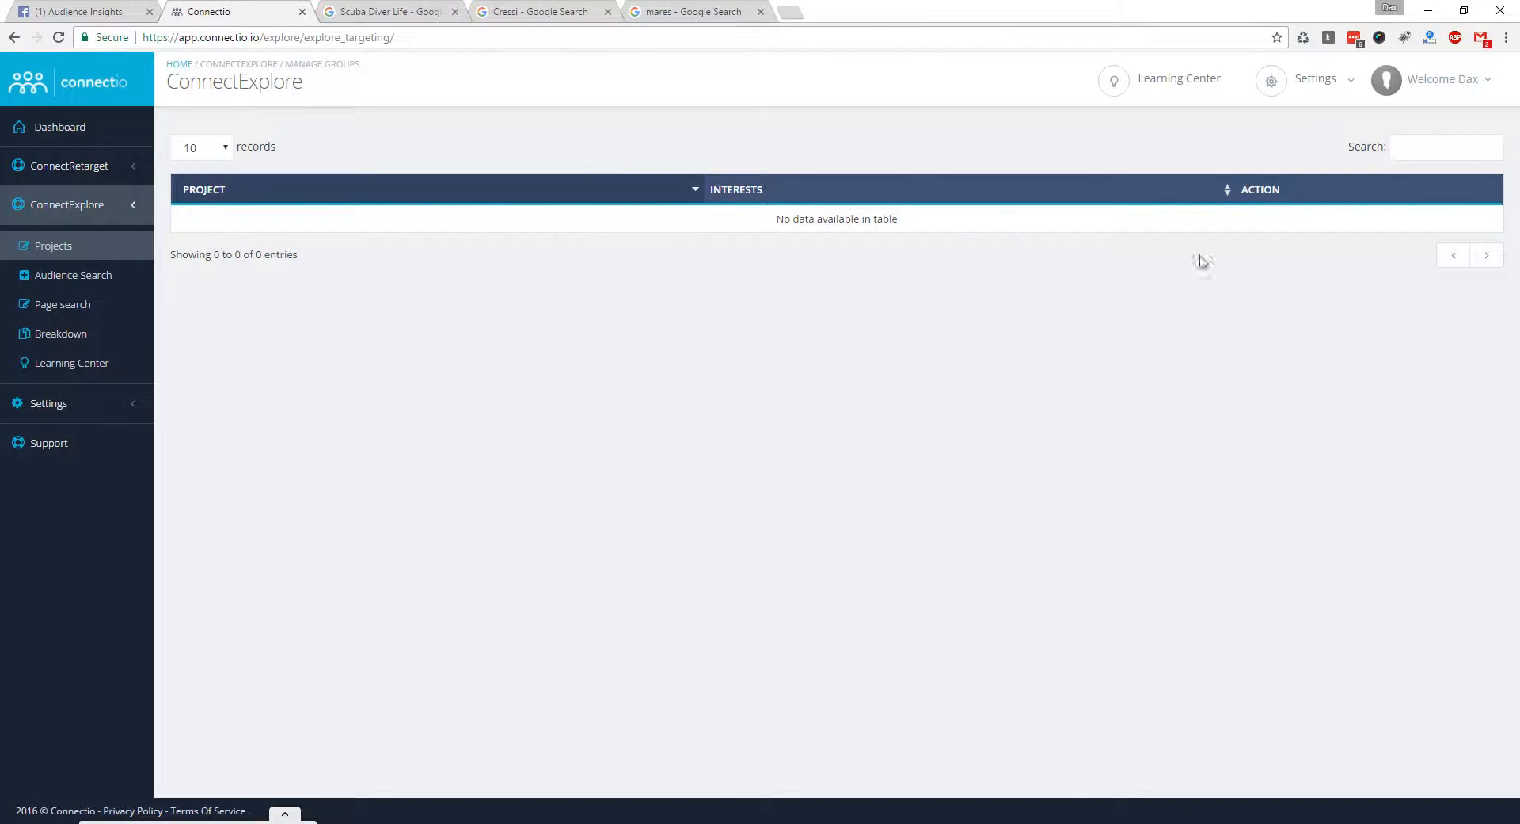
{"action": "left_click", "coordinate": [78, 276]}
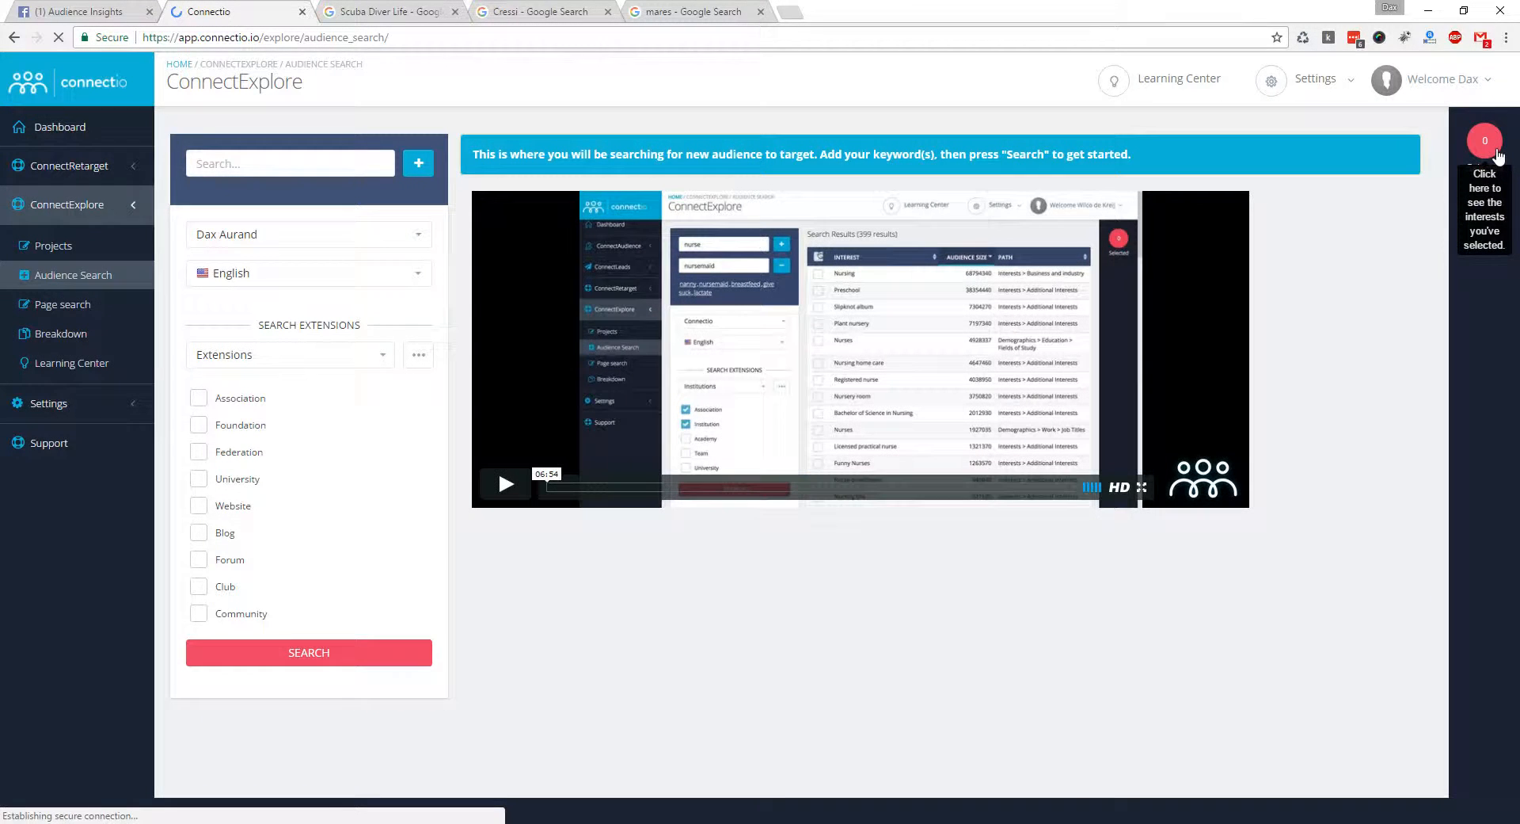